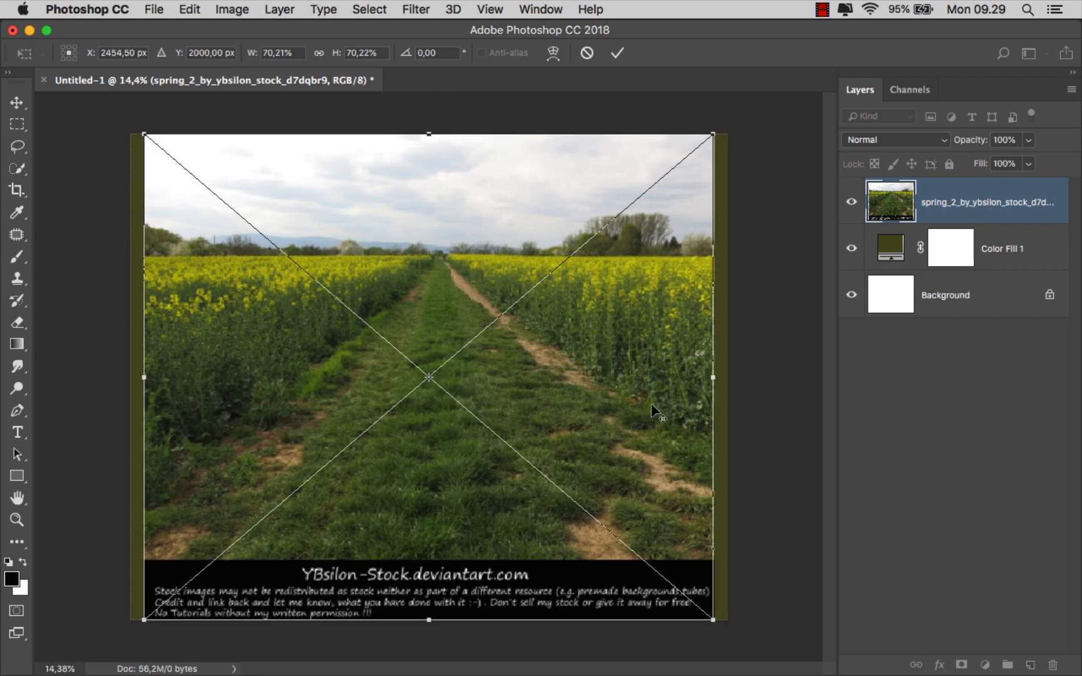
- Scale the field photo to about 73.66% width and 47.71% height so it spans the canvas width in the lower part, and apply it
{"action": "left_click_drag", "start_coordinate": [707, 376], "coordinate": [727, 377]}
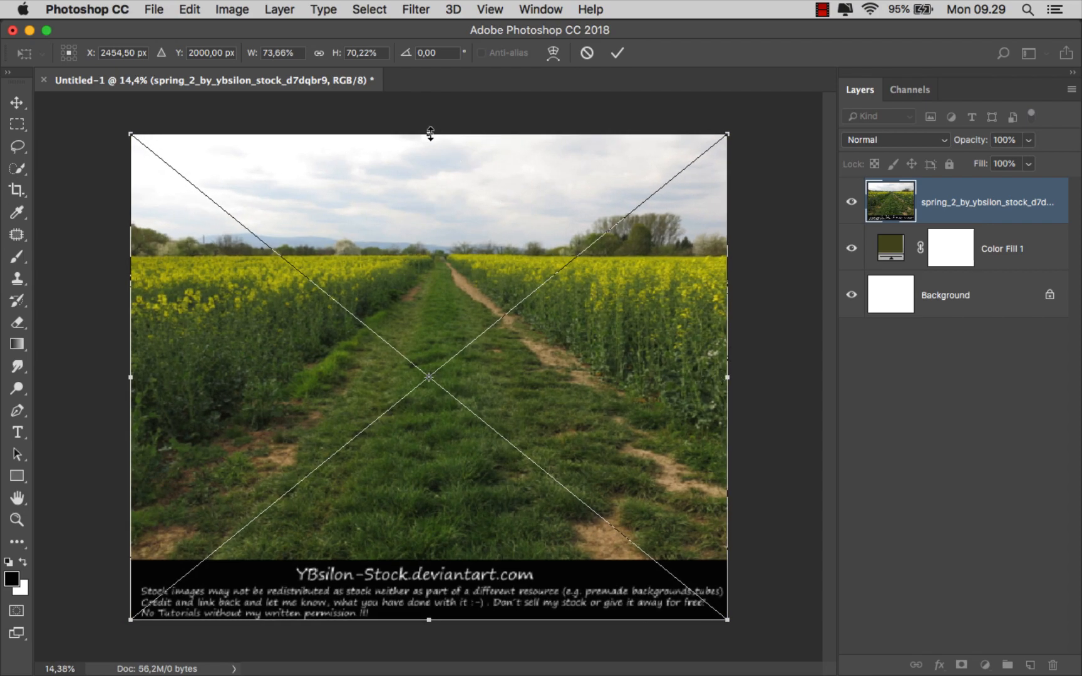
{"action": "left_click_drag", "start_coordinate": [430, 136], "coordinate": [430, 324]}
{"action": "left_click_drag", "start_coordinate": [430, 621], "coordinate": [430, 664]}
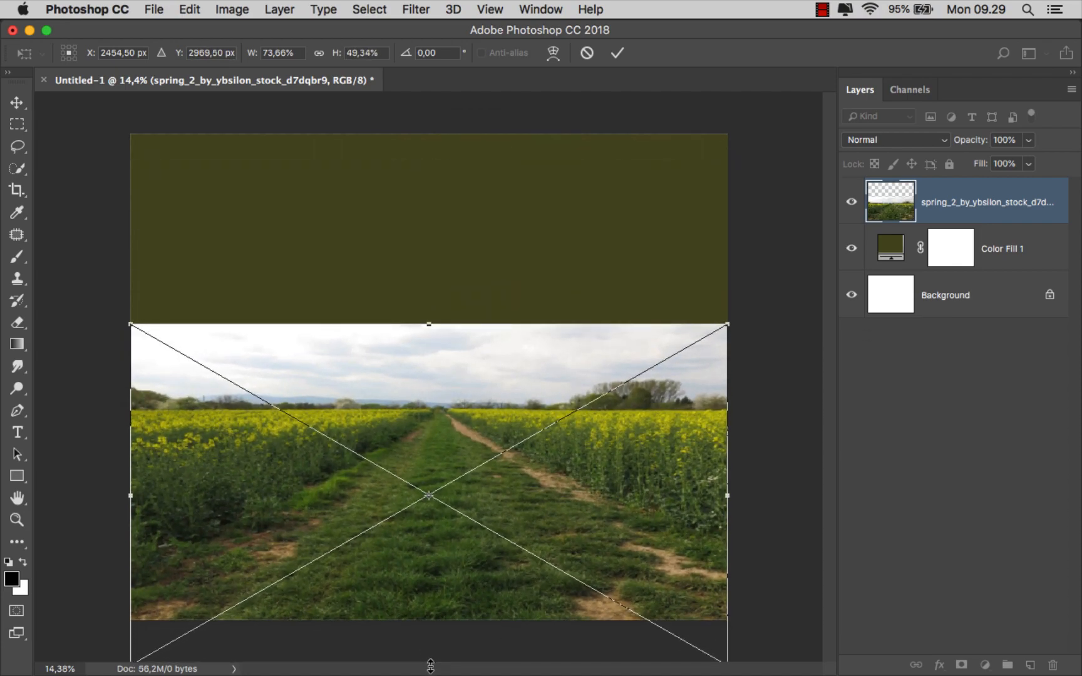
{"action": "scroll", "coordinate": [433, 499], "scroll_direction": "down", "scroll_amount": 2}
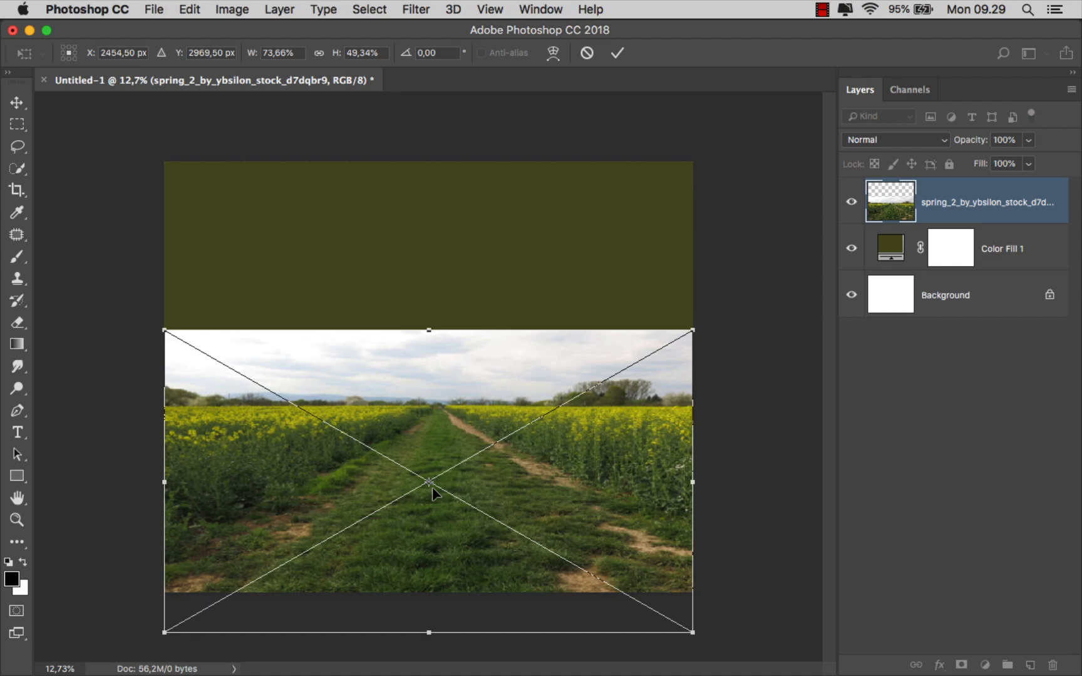
{"action": "left_click_drag", "start_coordinate": [432, 329], "coordinate": [429, 340]}
{"action": "left_click", "coordinate": [618, 56]}
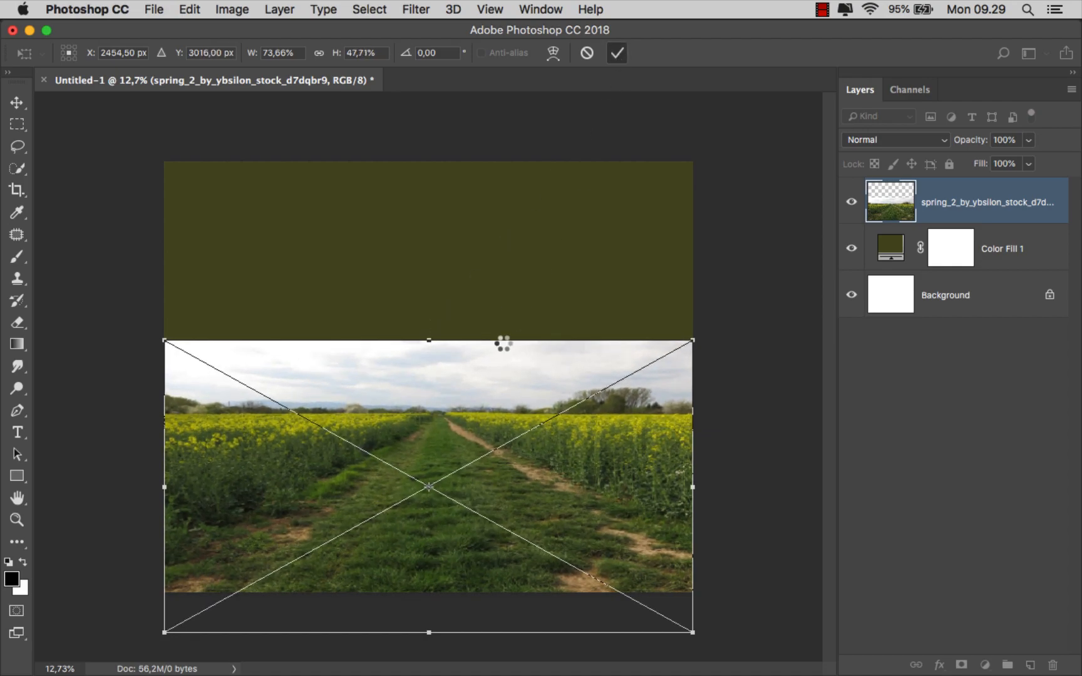
{"action": "scroll", "coordinate": [430, 421], "scroll_direction": "up", "scroll_amount": 2}
{"action": "scroll", "coordinate": [429, 425], "scroll_direction": "up", "scroll_amount": 1}
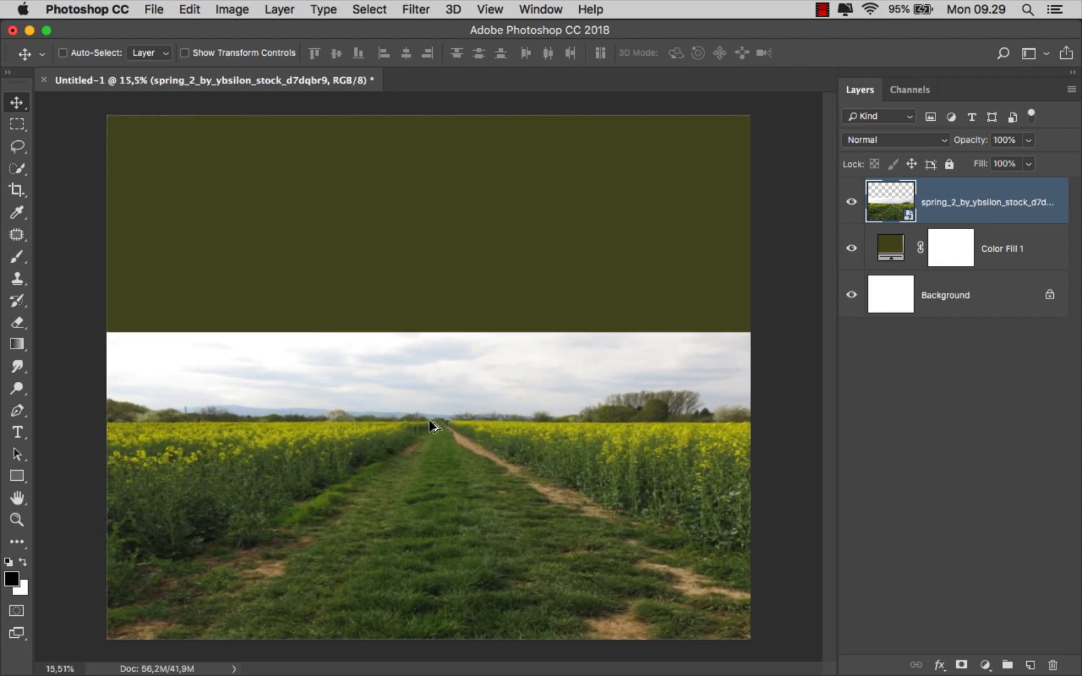
- Add a layer mask to the field photo and set up a soft round brush of about 602 px with 0% hardness
{"action": "left_click", "coordinate": [958, 664]}
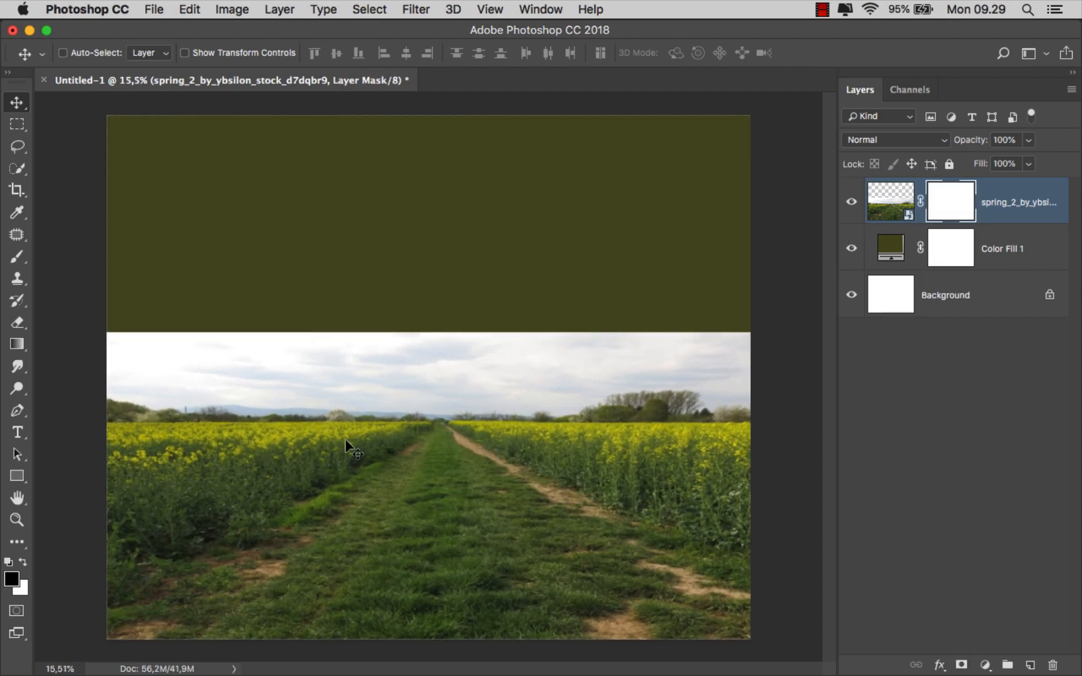
{"action": "left_click", "coordinate": [17, 257]}
{"action": "left_click", "coordinate": [55, 252]}
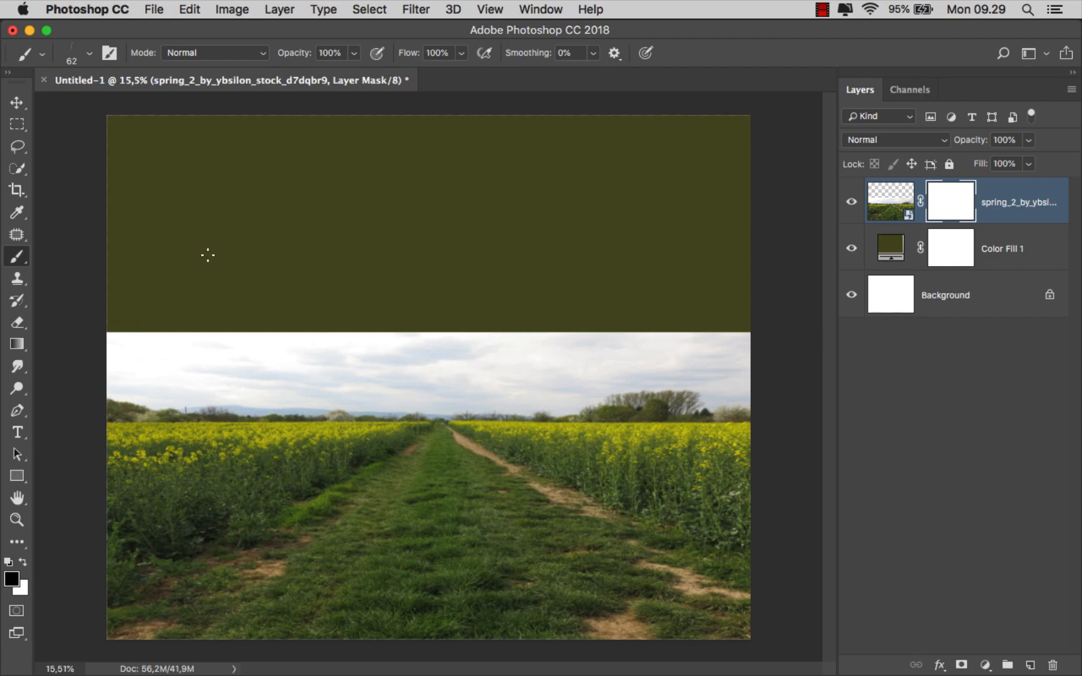
{"action": "right_click", "coordinate": [213, 251]}
{"action": "left_click_drag", "start_coordinate": [504, 415], "coordinate": [505, 368]}
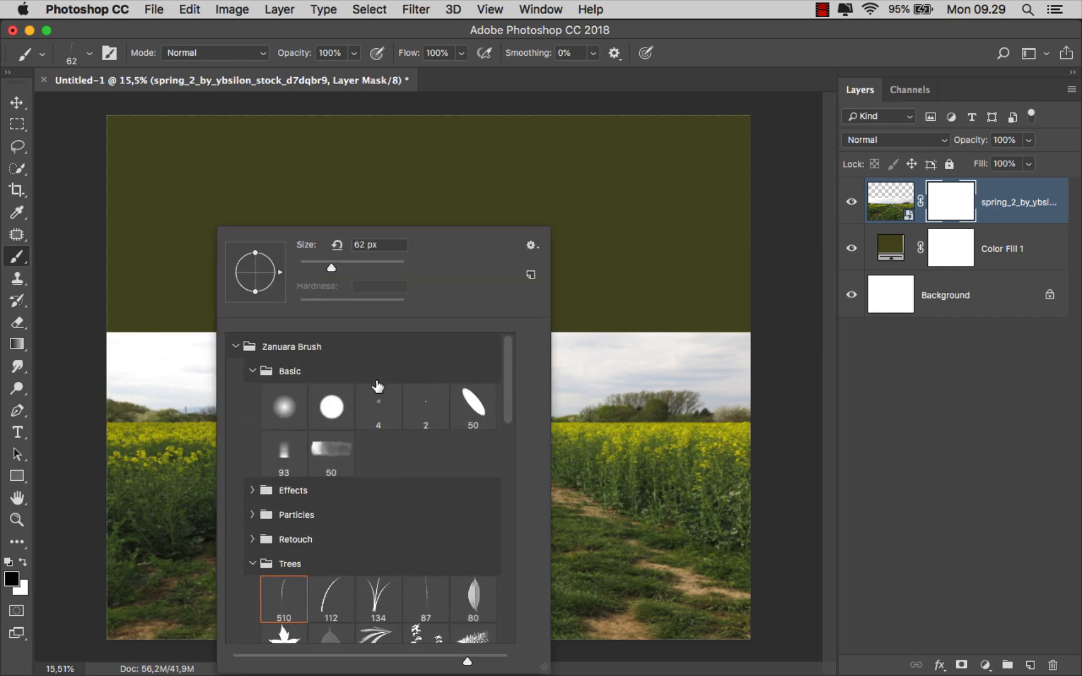
{"action": "left_click", "coordinate": [285, 405]}
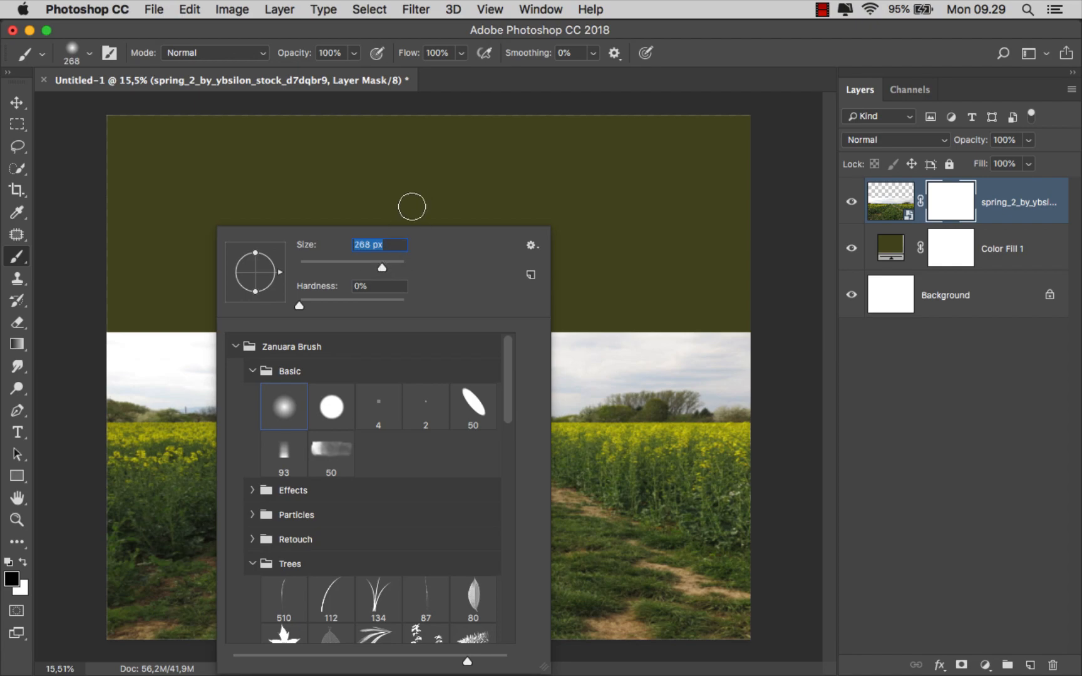
{"action": "left_click_drag", "start_coordinate": [417, 188], "coordinate": [476, 188]}
- Paint black on the field photo's mask to hide the sky, trees and yellow flowers, leaving only the grass path, then return to the layer image
{"action": "left_click", "coordinate": [7, 562]}
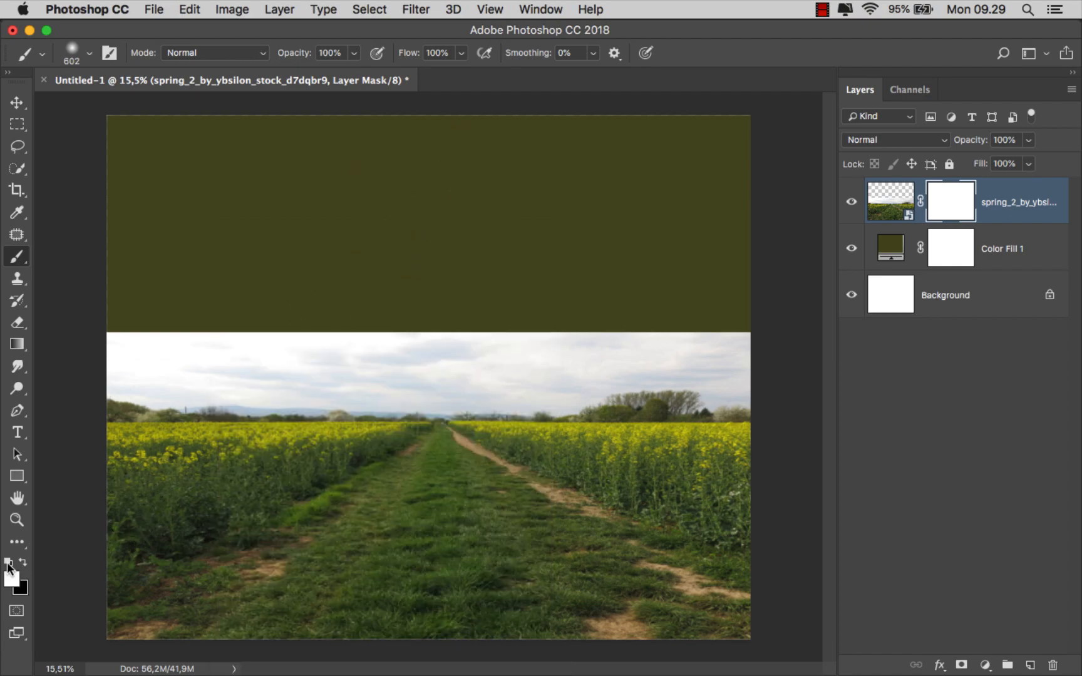
{"action": "left_click_drag", "start_coordinate": [404, 333], "coordinate": [421, 336]}
{"action": "mouse_move", "coordinate": [416, 358]}
{"action": "left_mouse_down"}
{"action": "mouse_move", "coordinate": [738, 364]}
{"action": "mouse_move", "coordinate": [113, 360]}
{"action": "left_mouse_up"}
{"action": "left_click_drag", "start_coordinate": [252, 330], "coordinate": [476, 345]}
{"action": "mouse_move", "coordinate": [721, 386]}
{"action": "left_mouse_down"}
{"action": "mouse_move", "coordinate": [98, 383]}
{"action": "mouse_move", "coordinate": [748, 402]}
{"action": "mouse_move", "coordinate": [110, 397]}
{"action": "mouse_move", "coordinate": [436, 378]}
{"action": "mouse_move", "coordinate": [92, 555]}
{"action": "mouse_move", "coordinate": [407, 409]}
{"action": "mouse_move", "coordinate": [146, 463]}
{"action": "mouse_move", "coordinate": [205, 420]}
{"action": "mouse_move", "coordinate": [207, 396]}
{"action": "mouse_move", "coordinate": [463, 403]}
{"action": "mouse_move", "coordinate": [395, 408]}
{"action": "mouse_move", "coordinate": [470, 412]}
{"action": "mouse_move", "coordinate": [748, 531]}
{"action": "mouse_move", "coordinate": [519, 395]}
{"action": "mouse_move", "coordinate": [760, 456]}
{"action": "left_mouse_up"}
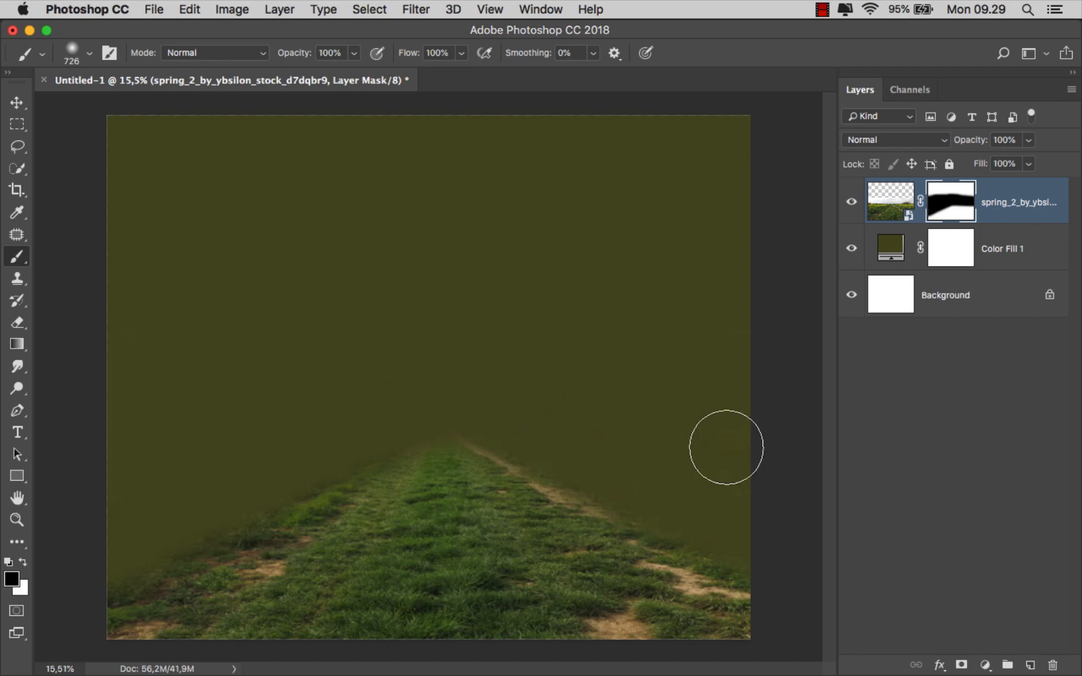
{"action": "mouse_move", "coordinate": [447, 401]}
{"action": "left_mouse_down"}
{"action": "mouse_move", "coordinate": [670, 515]}
{"action": "mouse_move", "coordinate": [763, 576]}
{"action": "mouse_move", "coordinate": [580, 490]}
{"action": "mouse_move", "coordinate": [461, 404]}
{"action": "mouse_move", "coordinate": [121, 569]}
{"action": "left_mouse_up"}
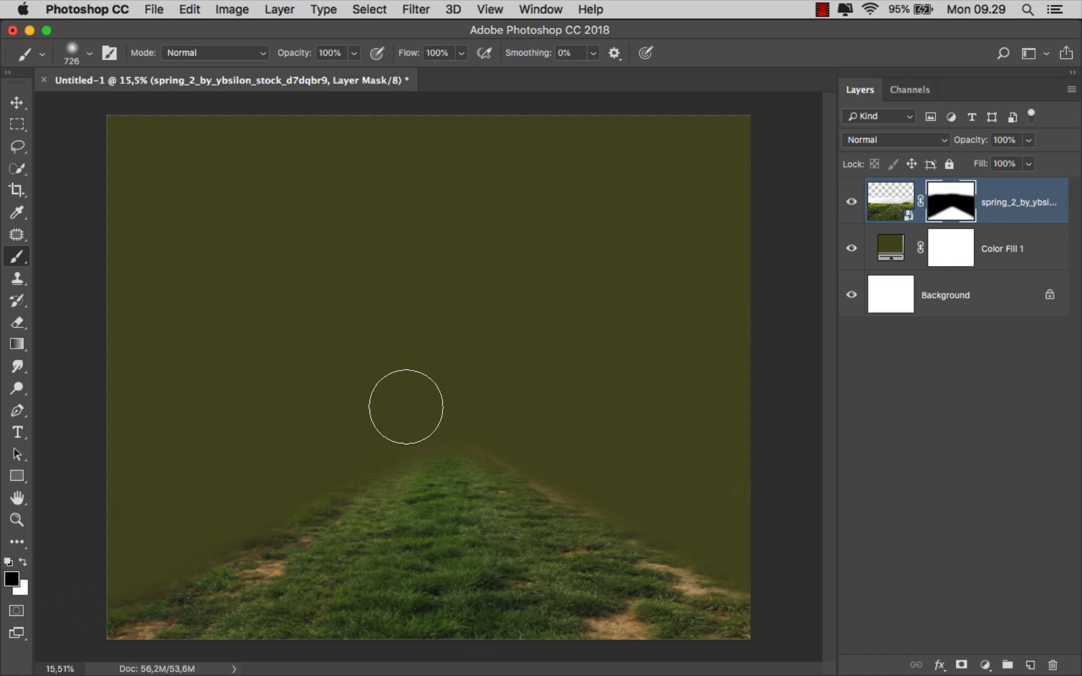
{"action": "mouse_move", "coordinate": [616, 408]}
{"action": "left_mouse_down"}
{"action": "mouse_move", "coordinate": [524, 421]}
{"action": "mouse_move", "coordinate": [359, 418]}
{"action": "mouse_move", "coordinate": [567, 430]}
{"action": "mouse_move", "coordinate": [507, 427]}
{"action": "mouse_move", "coordinate": [584, 458]}
{"action": "mouse_move", "coordinate": [563, 419]}
{"action": "left_mouse_up"}
{"action": "scroll", "coordinate": [525, 370], "scroll_direction": "down", "scroll_amount": 1}
{"action": "left_click", "coordinate": [17, 102]}
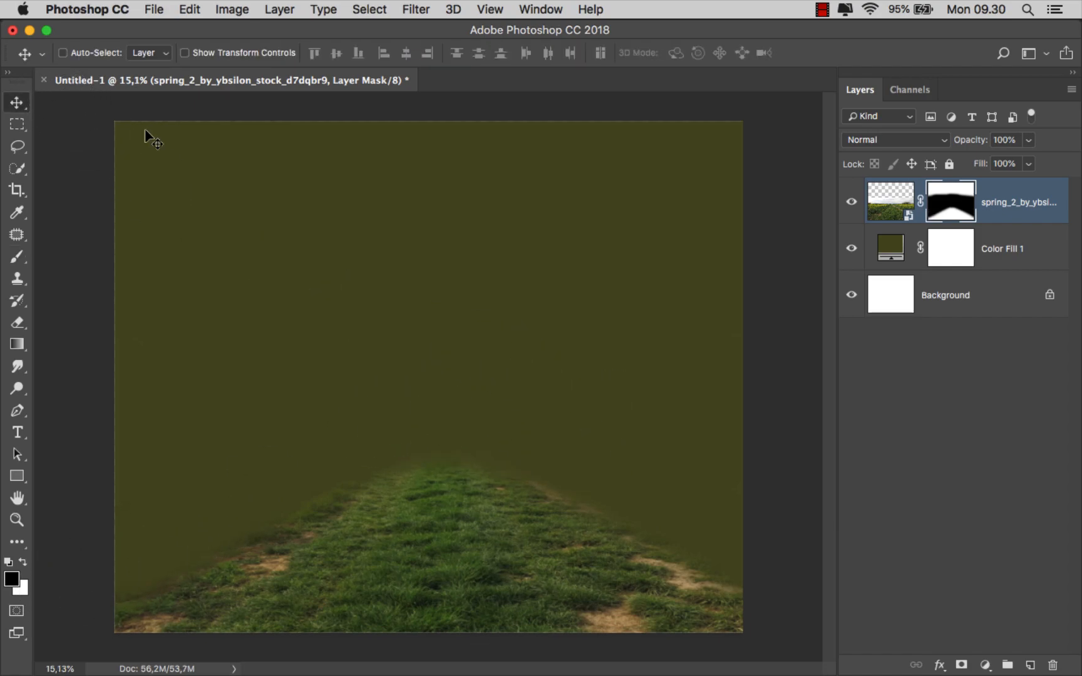
{"action": "key", "text": "super+2"}
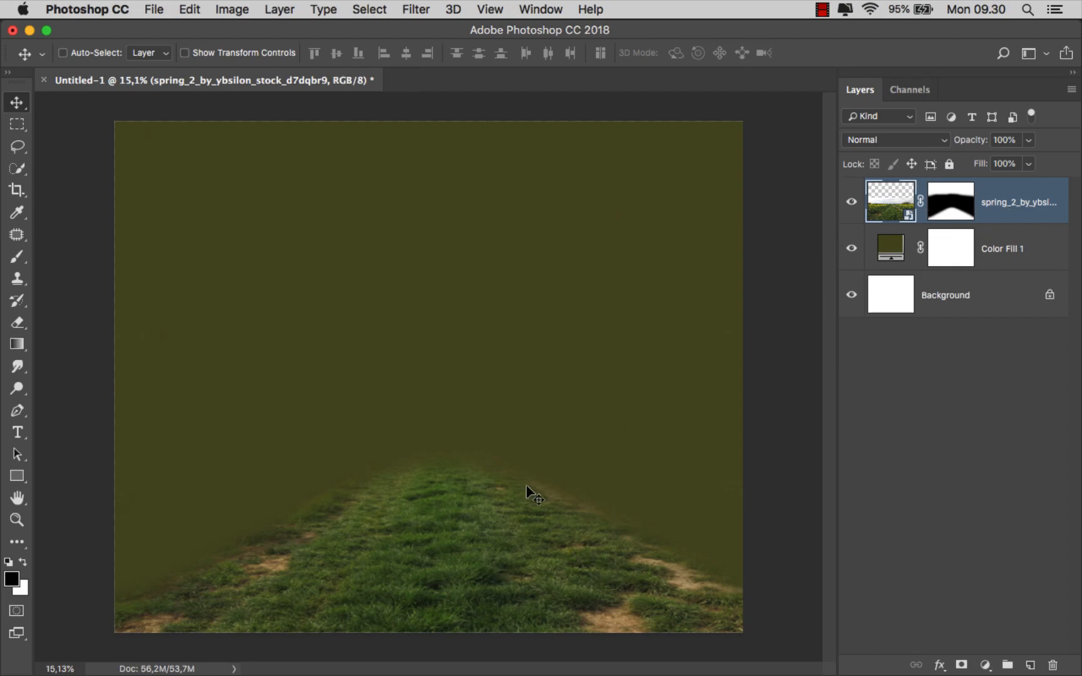
- Place the train track photo in the document and move its layer below the spring field layer
{"action": "left_click", "coordinate": [386, 638]}
{"action": "left_click_drag", "start_coordinate": [506, 145], "coordinate": [432, 357]}
{"action": "left_click", "coordinate": [618, 55]}
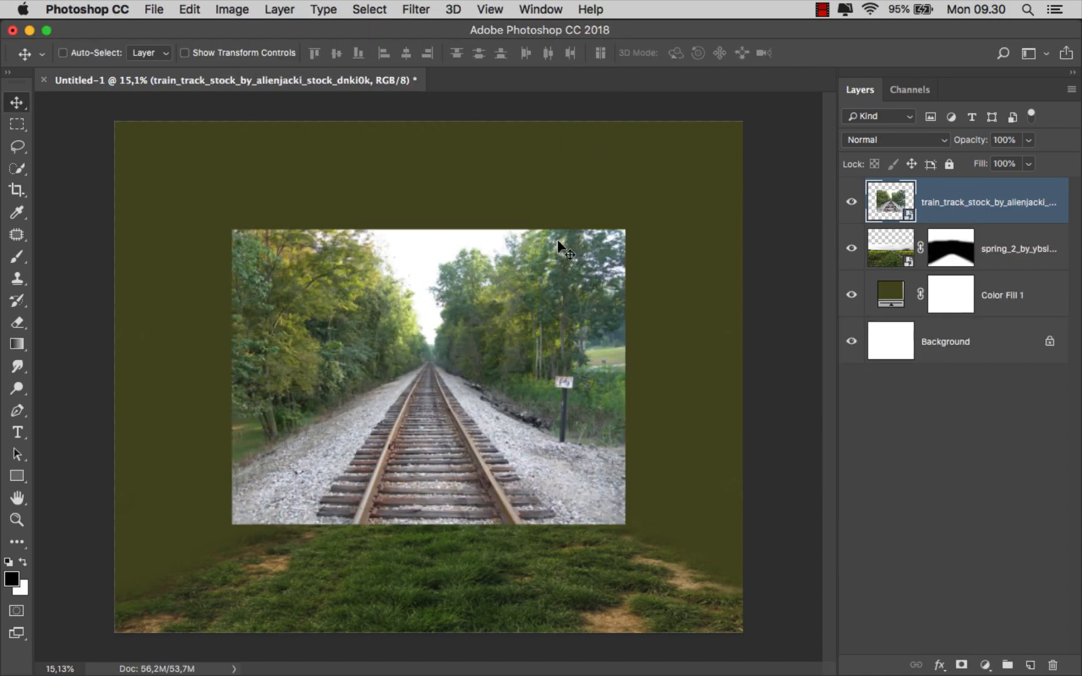
{"action": "left_click_drag", "start_coordinate": [942, 199], "coordinate": [942, 273]}
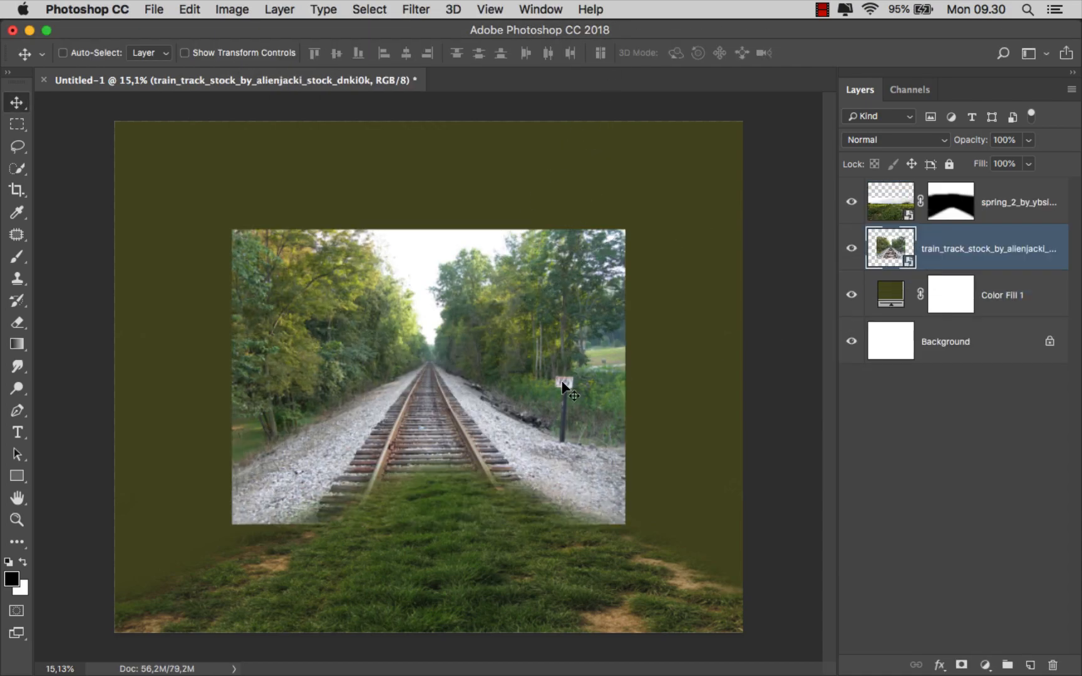
{"action": "scroll", "coordinate": [561, 391], "scroll_direction": "down", "scroll_amount": 1}
{"action": "scroll", "coordinate": [552, 381], "scroll_direction": "down", "scroll_amount": 1}
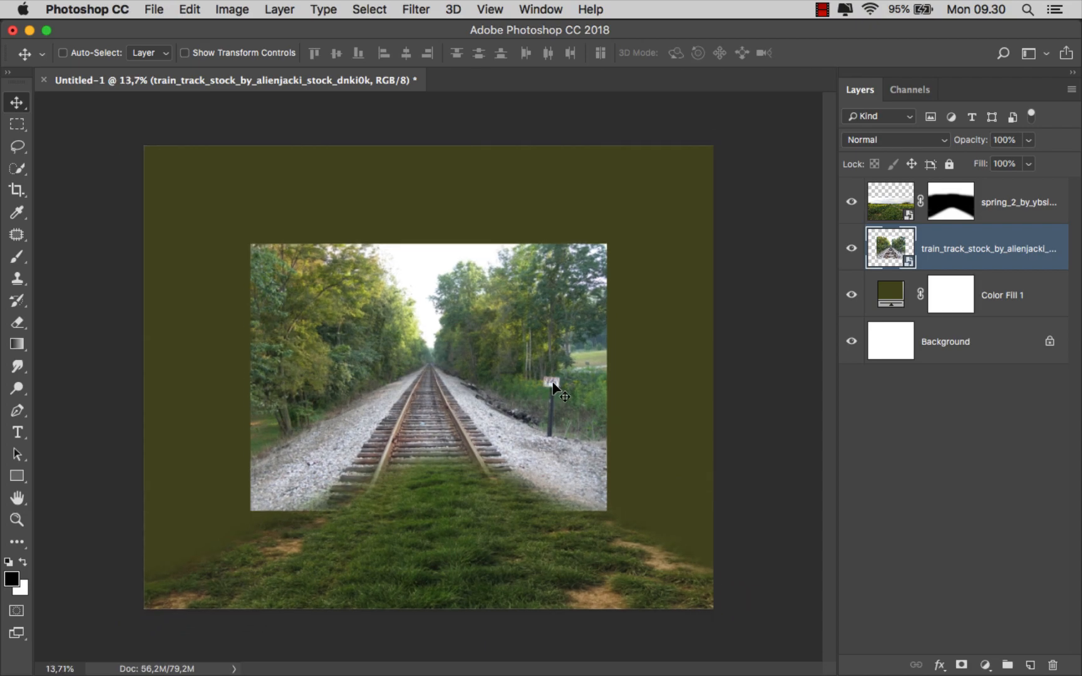
- Enlarge the train track photo to about 234.80% width and 253.86% height, moving it down so its trees line both sides of the path
{"action": "key", "text": "super+t"}
{"action": "scroll", "coordinate": [553, 388], "scroll_direction": "down", "scroll_amount": 1}
{"action": "left_click_drag", "start_coordinate": [608, 247], "coordinate": [747, 162]}
{"action": "scroll", "coordinate": [548, 369], "scroll_direction": "down", "scroll_amount": 1}
{"action": "scroll", "coordinate": [549, 368], "scroll_direction": "down", "scroll_amount": 3}
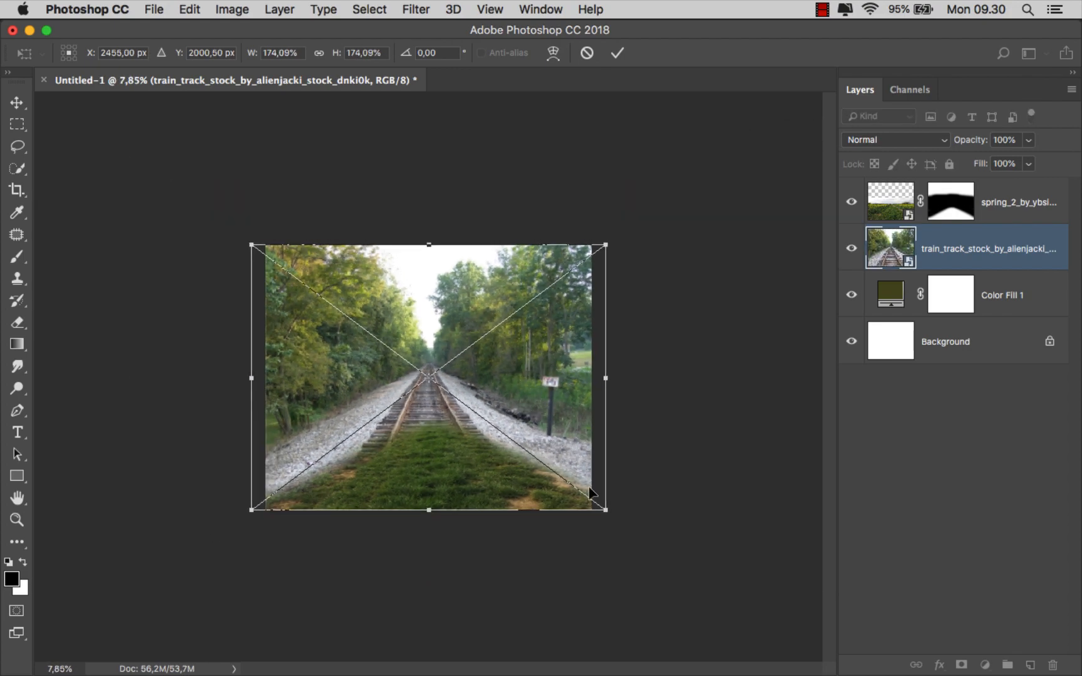
{"action": "left_click_drag", "start_coordinate": [605, 511], "coordinate": [686, 538]}
{"action": "left_click_drag", "start_coordinate": [440, 311], "coordinate": [438, 358]}
{"action": "scroll", "coordinate": [501, 413], "scroll_direction": "down", "scroll_amount": 2}
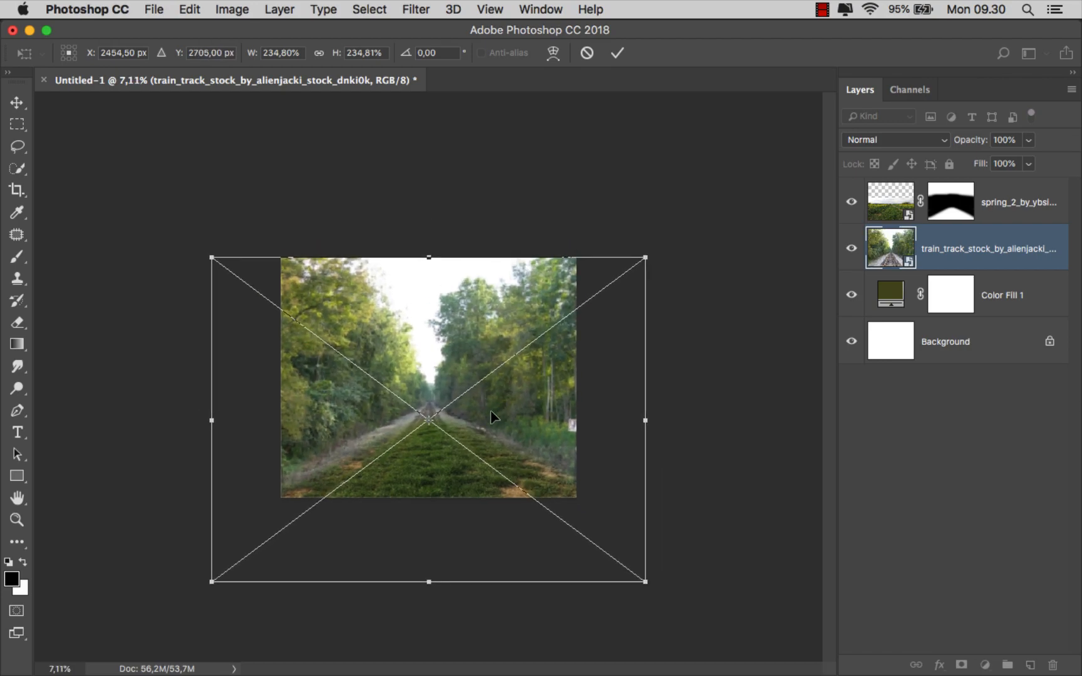
{"action": "left_click_drag", "start_coordinate": [428, 579], "coordinate": [437, 607]}
{"action": "scroll", "coordinate": [437, 476], "scroll_direction": "up", "scroll_amount": 5}
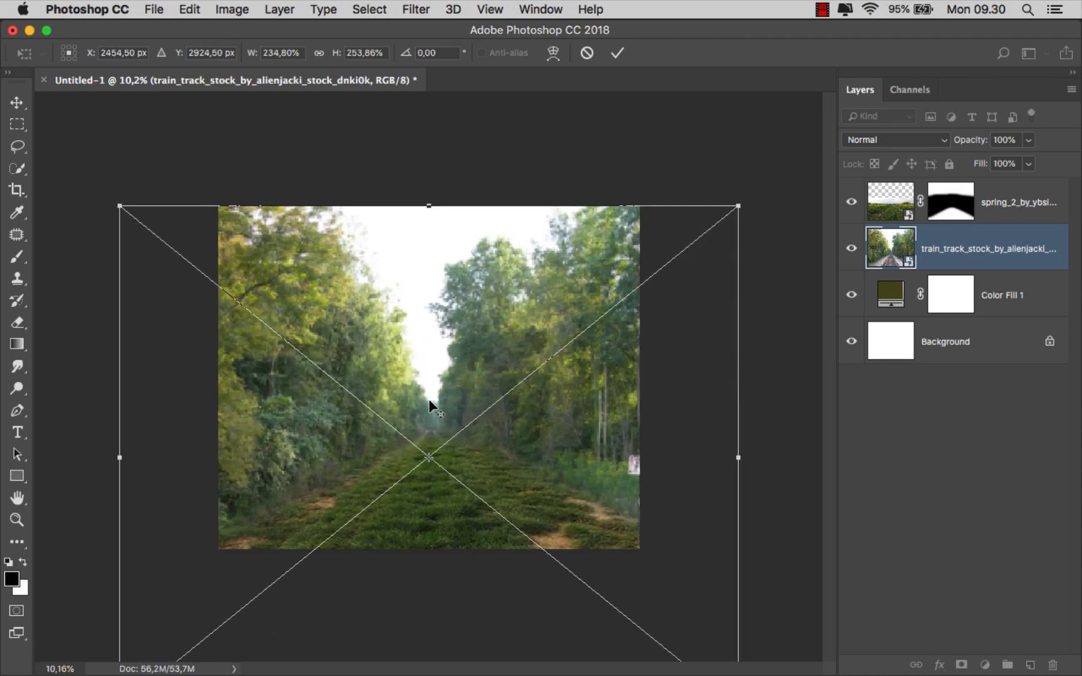
- Set the train track layer's blend mode to Multiply, widen the photo slightly and apply the transform
{"action": "left_click", "coordinate": [864, 140]}
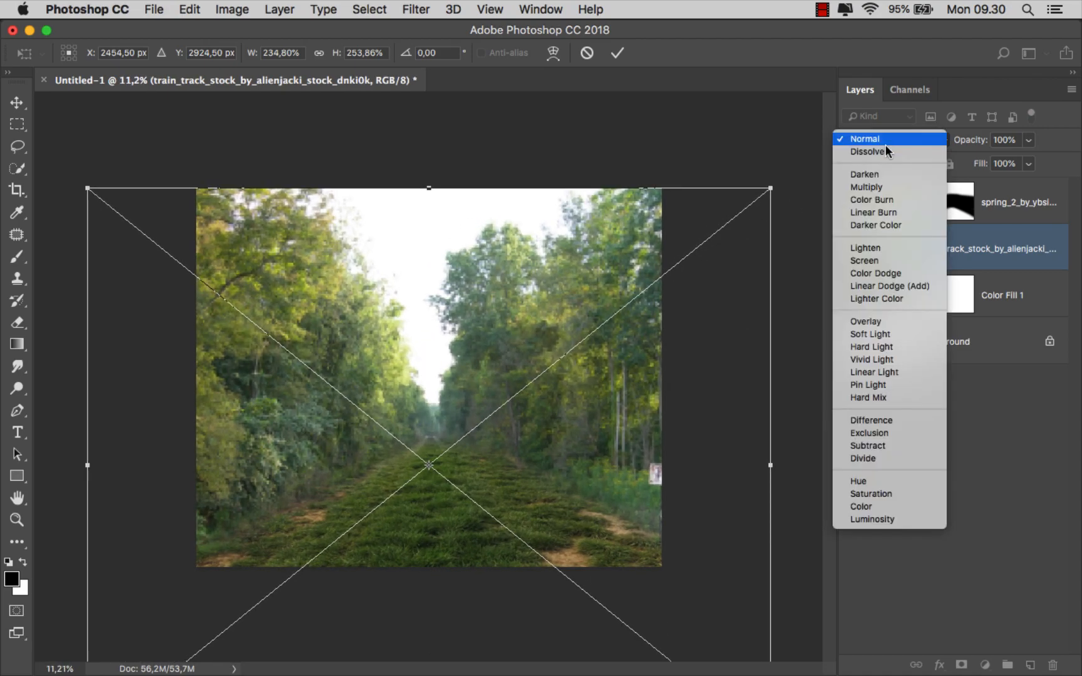
{"action": "left_click", "coordinate": [877, 183]}
{"action": "scroll", "coordinate": [508, 382], "scroll_direction": "up", "scroll_amount": 1}
{"action": "scroll", "coordinate": [508, 381], "scroll_direction": "up", "scroll_amount": 2}
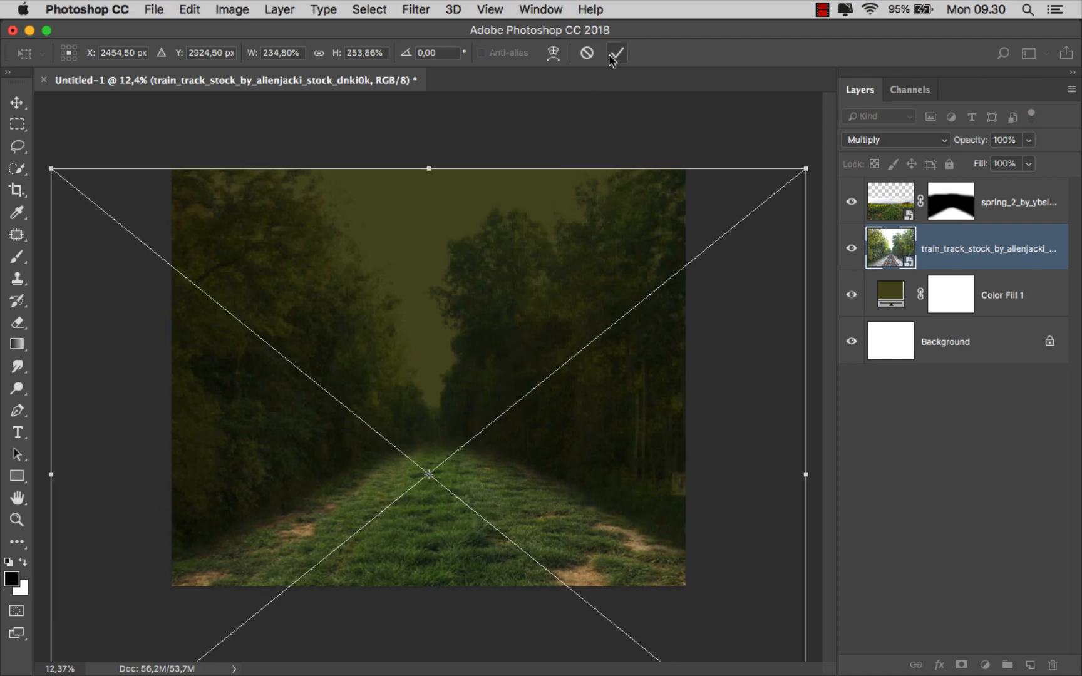
{"action": "left_click_drag", "start_coordinate": [803, 479], "coordinate": [820, 475]}
{"action": "scroll", "coordinate": [595, 448], "scroll_direction": "down", "scroll_amount": 2}
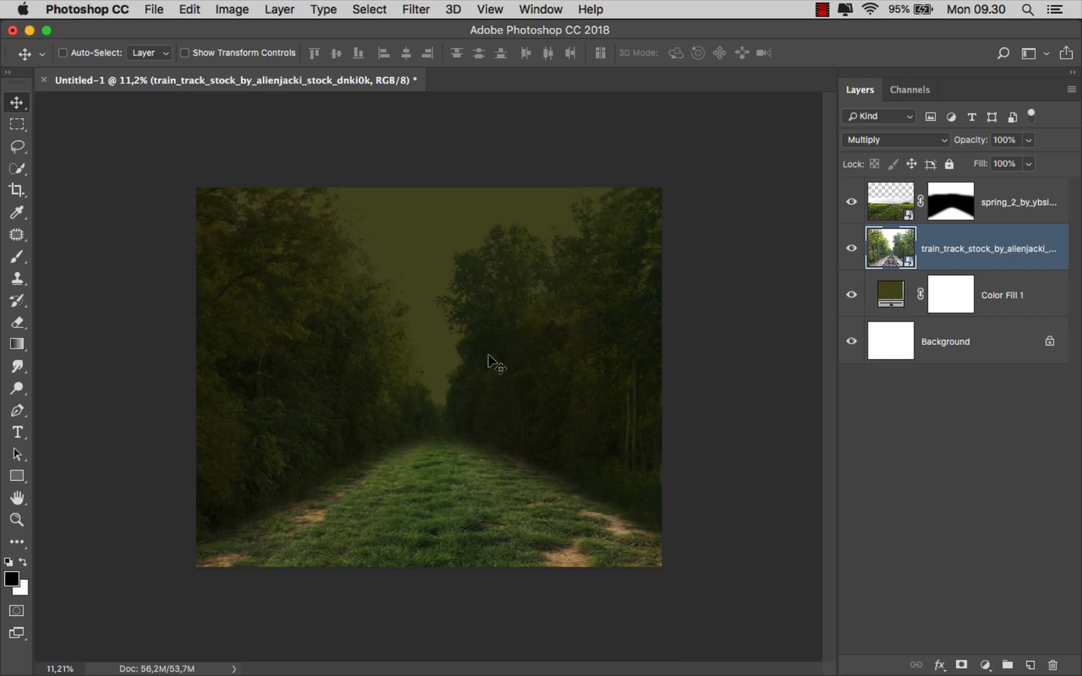
{"action": "scroll", "coordinate": [437, 434], "scroll_direction": "up", "scroll_amount": 2}
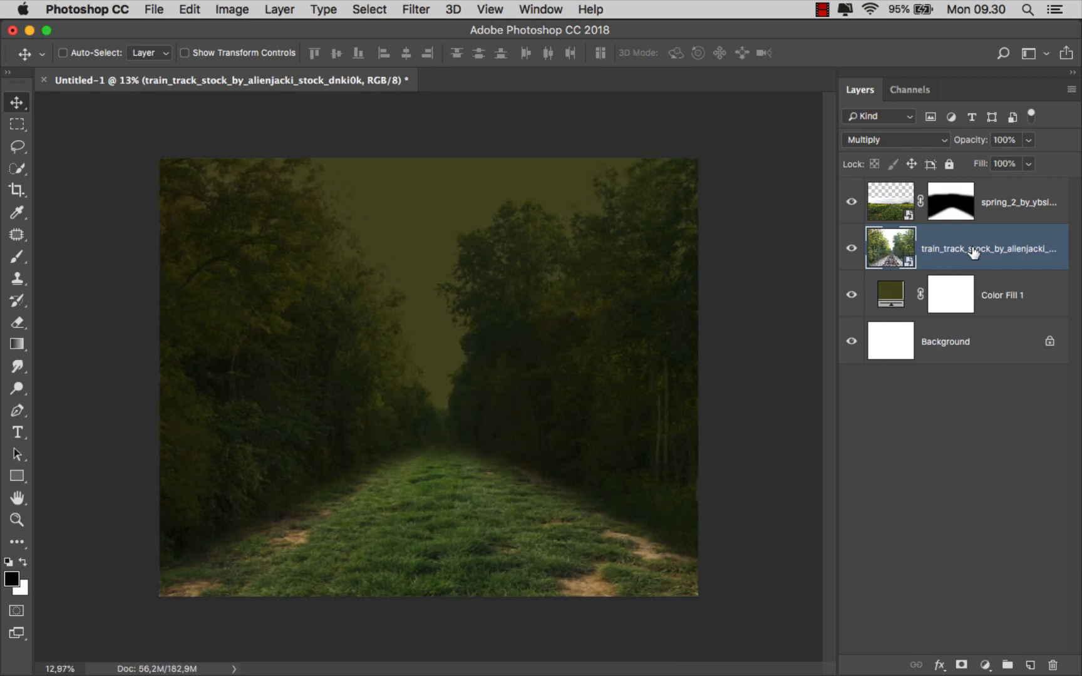
- Apply a Gaussian Blur with a 10-pixel radius to the train track layer
{"action": "left_click", "coordinate": [417, 10]}
{"action": "mouse_move", "coordinate": [463, 210]}
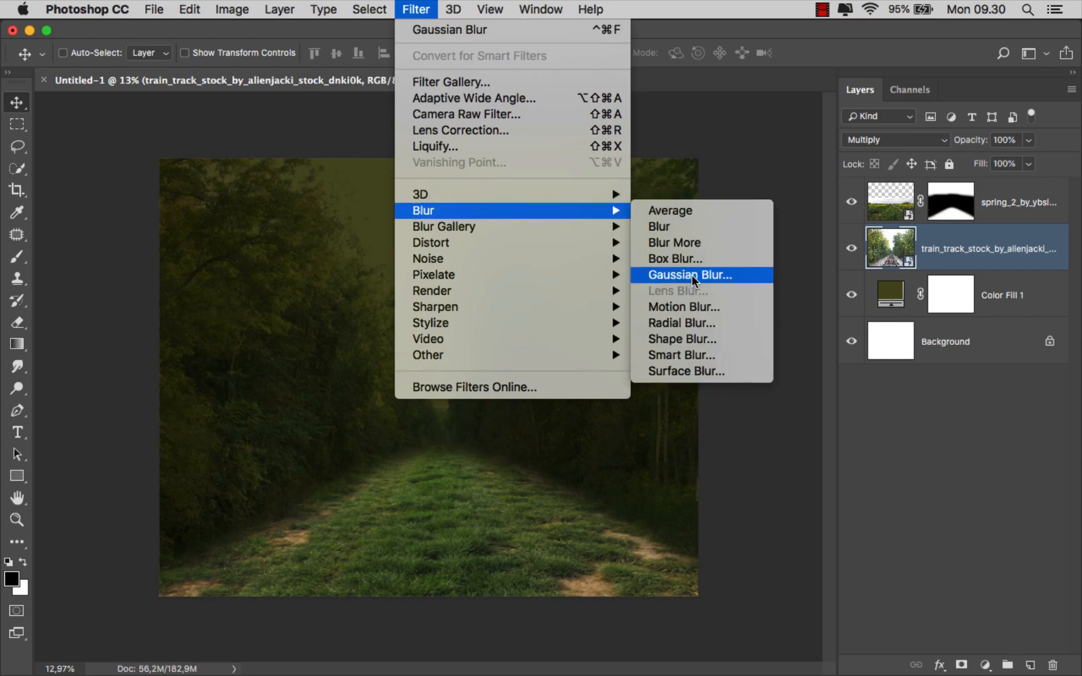
{"action": "left_click", "coordinate": [692, 275]}
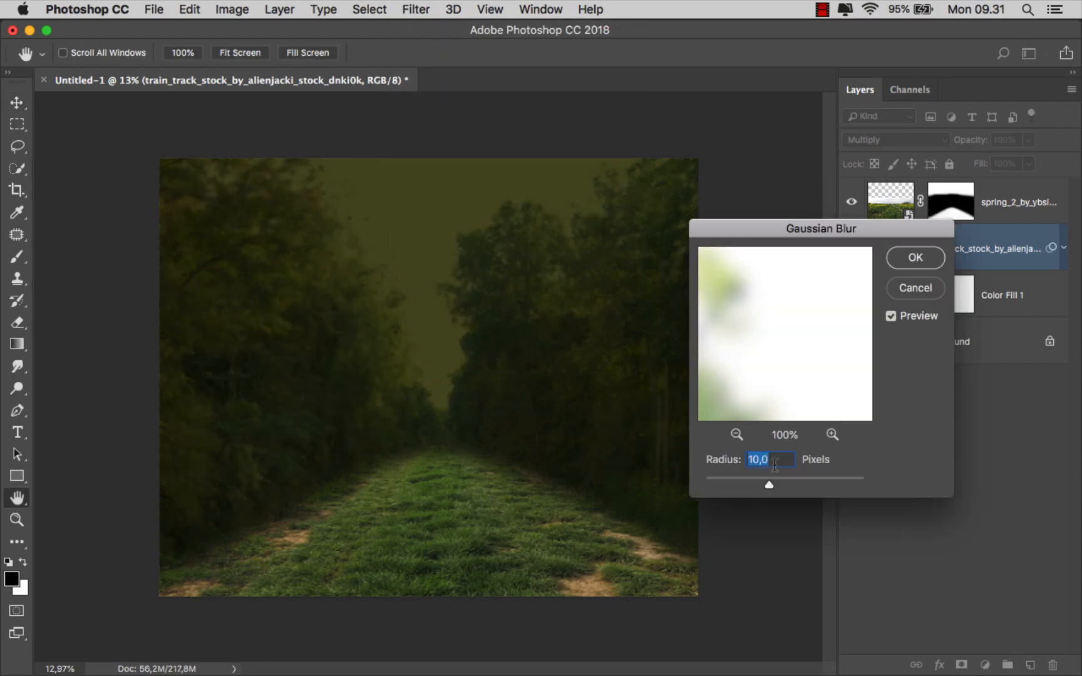
{"action": "type", "text": "10"}
{"action": "left_click", "coordinate": [916, 258]}
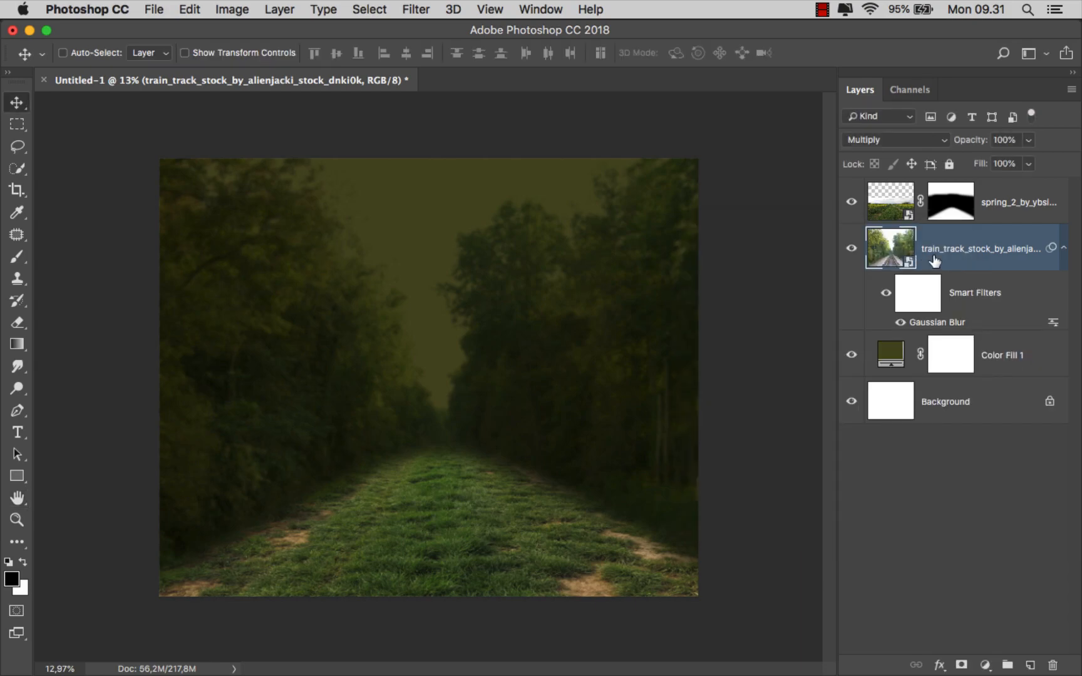
- Lower the train track layer's fill to 50%
{"action": "left_click", "coordinate": [1027, 166]}
{"action": "left_click_drag", "start_coordinate": [1006, 189], "coordinate": [999, 189]}
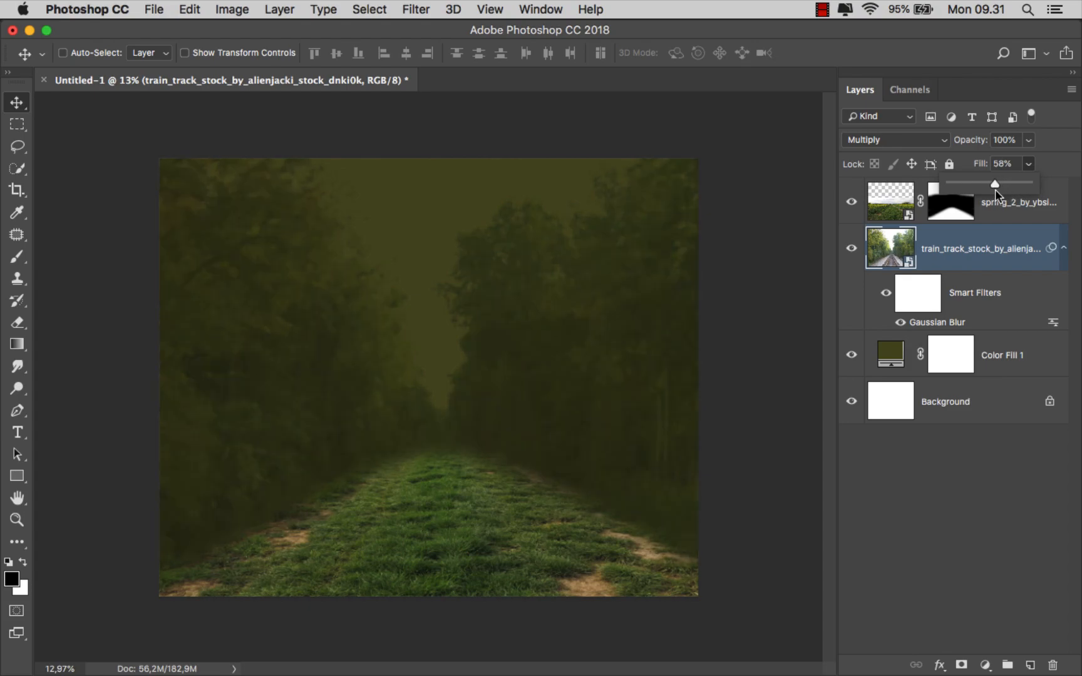
{"action": "left_click", "coordinate": [954, 256]}
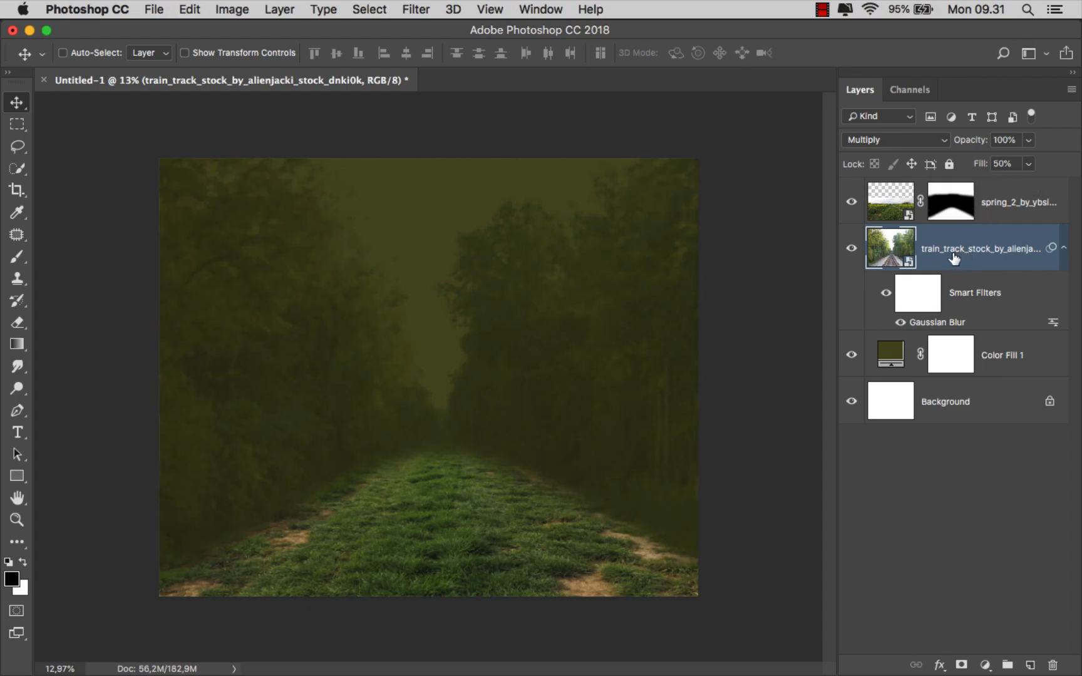
- Soften the grass path's edges and far end by painting black on the field layer's mask with a 30% opacity brush, then reselect the layer image
{"action": "left_click", "coordinate": [948, 209]}
{"action": "left_click", "coordinate": [17, 257]}
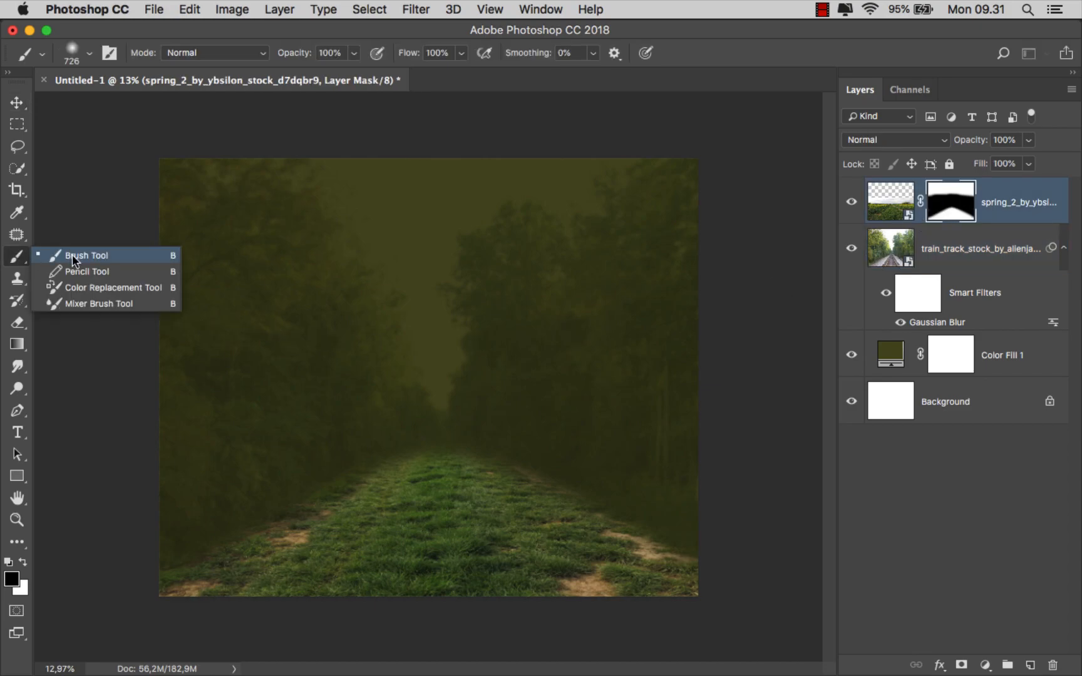
{"action": "left_click", "coordinate": [75, 254]}
{"action": "left_click", "coordinate": [353, 53]}
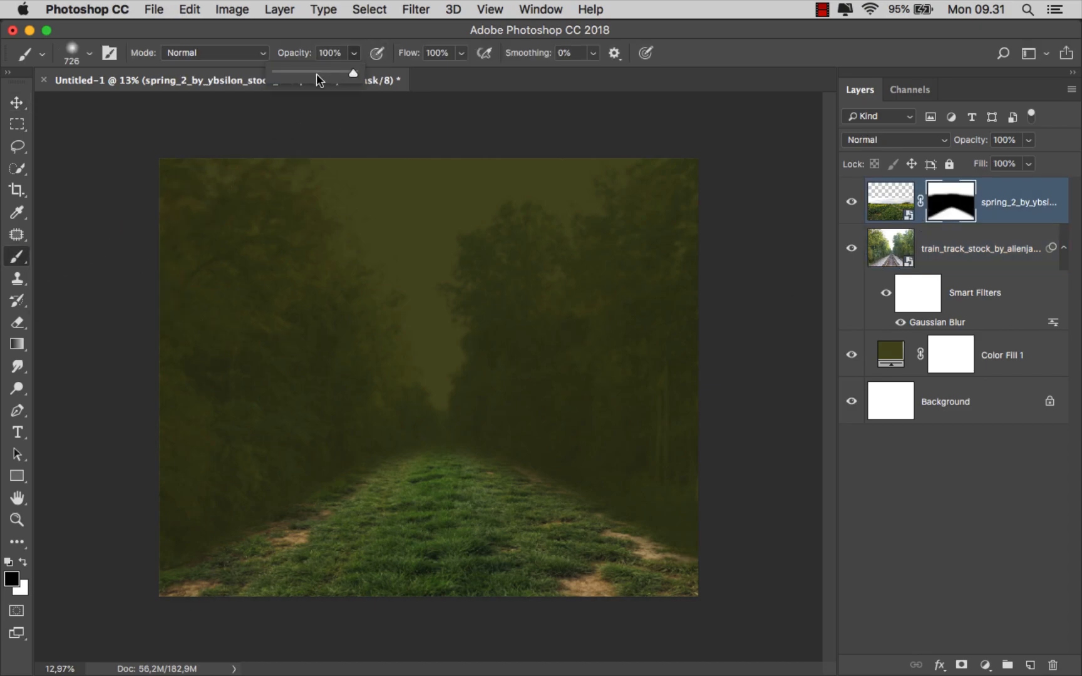
{"action": "left_click", "coordinate": [299, 70]}
{"action": "scroll", "coordinate": [434, 346], "scroll_direction": "up", "scroll_amount": 2}
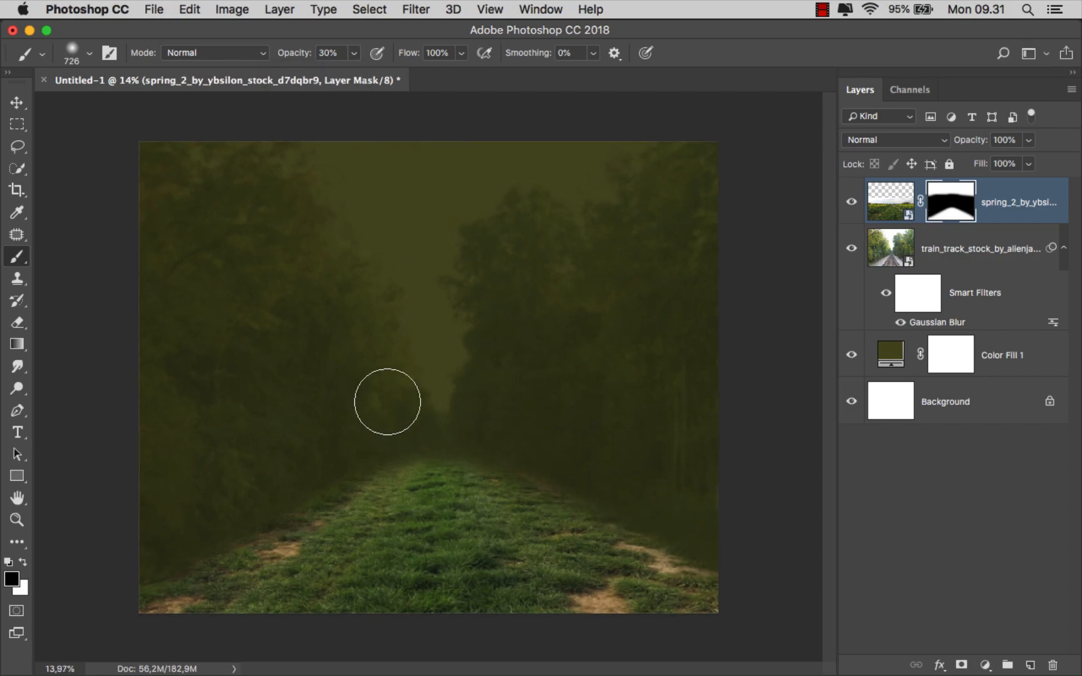
{"action": "left_click_drag", "start_coordinate": [752, 560], "coordinate": [761, 594]}
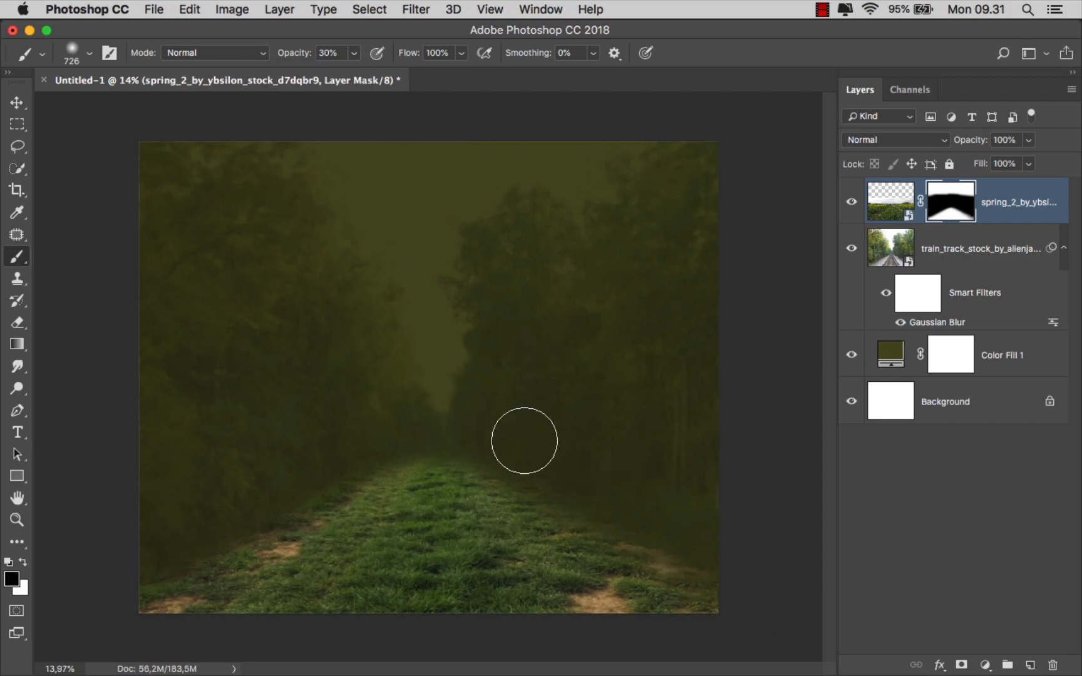
{"action": "mouse_move", "coordinate": [346, 453]}
{"action": "left_mouse_down"}
{"action": "mouse_move", "coordinate": [155, 560]}
{"action": "mouse_move", "coordinate": [360, 442]}
{"action": "mouse_move", "coordinate": [115, 606]}
{"action": "mouse_move", "coordinate": [235, 550]}
{"action": "left_mouse_up"}
{"action": "left_click_drag", "start_coordinate": [498, 402], "coordinate": [533, 405]}
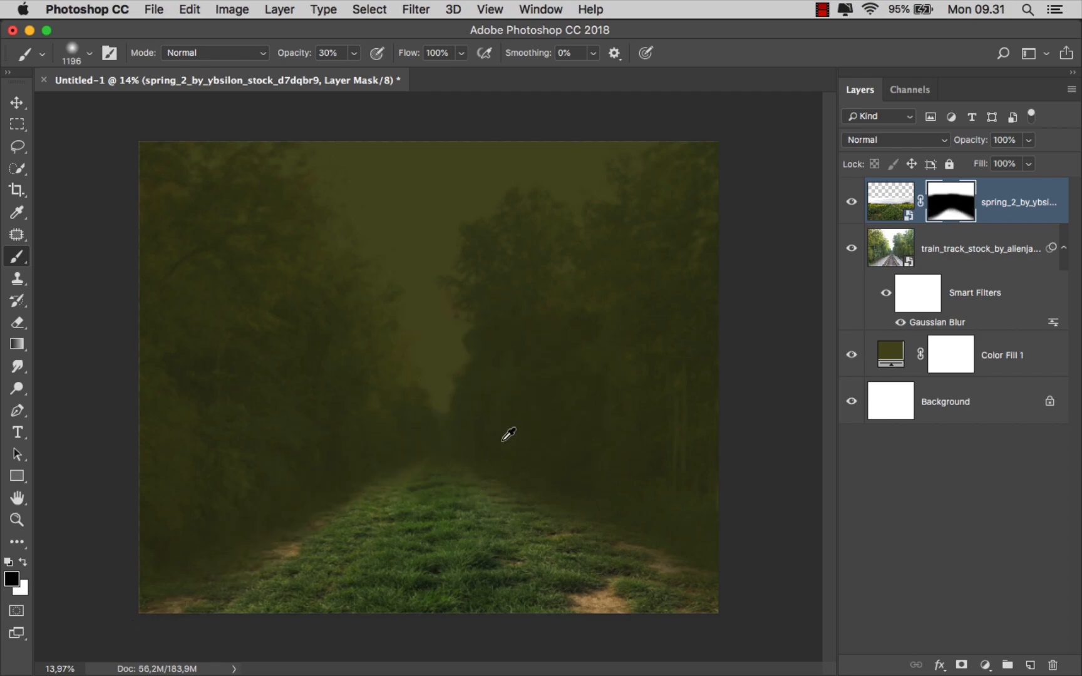
{"action": "scroll", "coordinate": [508, 433], "scroll_direction": "down", "scroll_amount": 1}
{"action": "key", "text": "super+2"}
{"action": "key", "text": "v"}
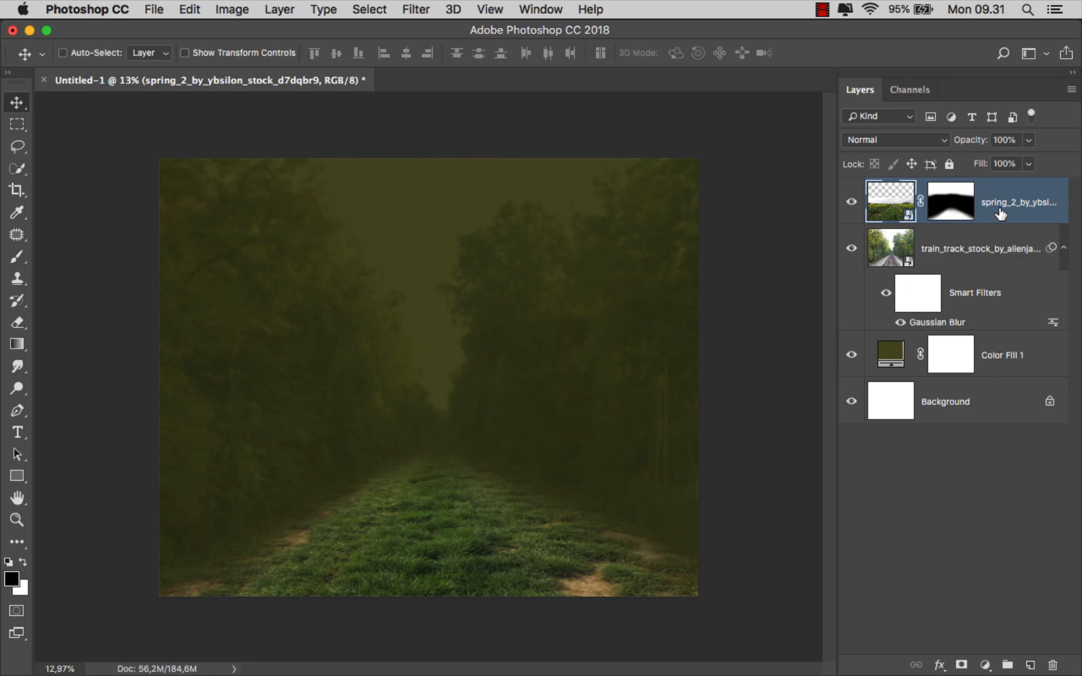
- Place the DSC02390 cut-out of the hay-carrying cyclist from Finder at the canvas centre and enlarge it to about 188%
{"action": "mouse_move", "coordinate": [449, 674]}
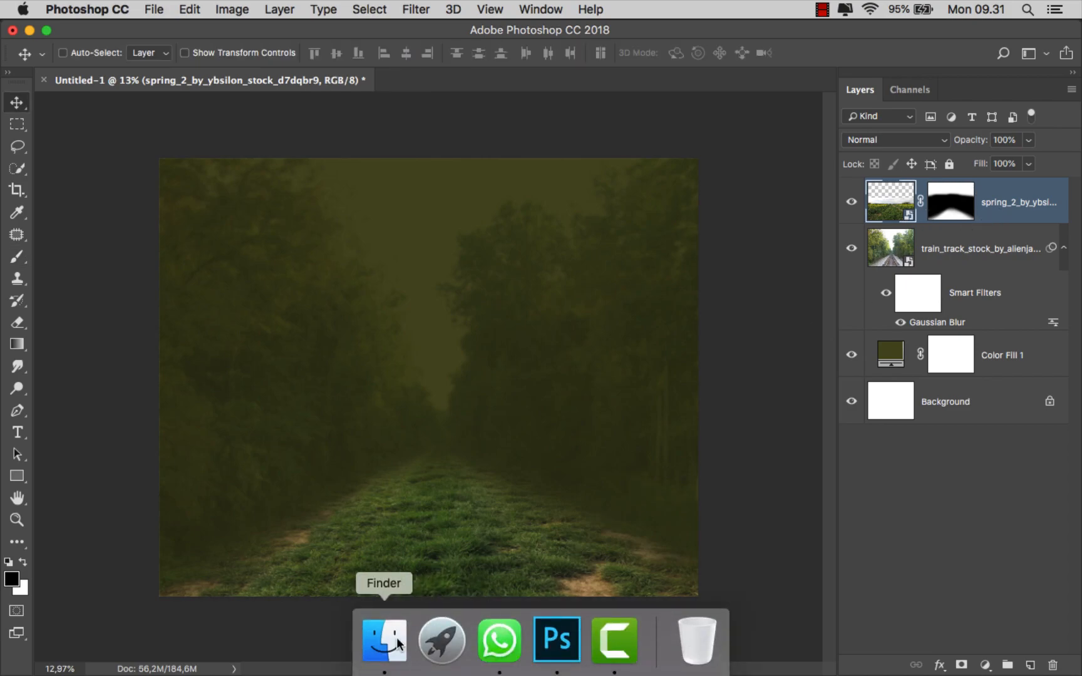
{"action": "left_click", "coordinate": [388, 635]}
{"action": "left_click_drag", "start_coordinate": [321, 138], "coordinate": [439, 366]}
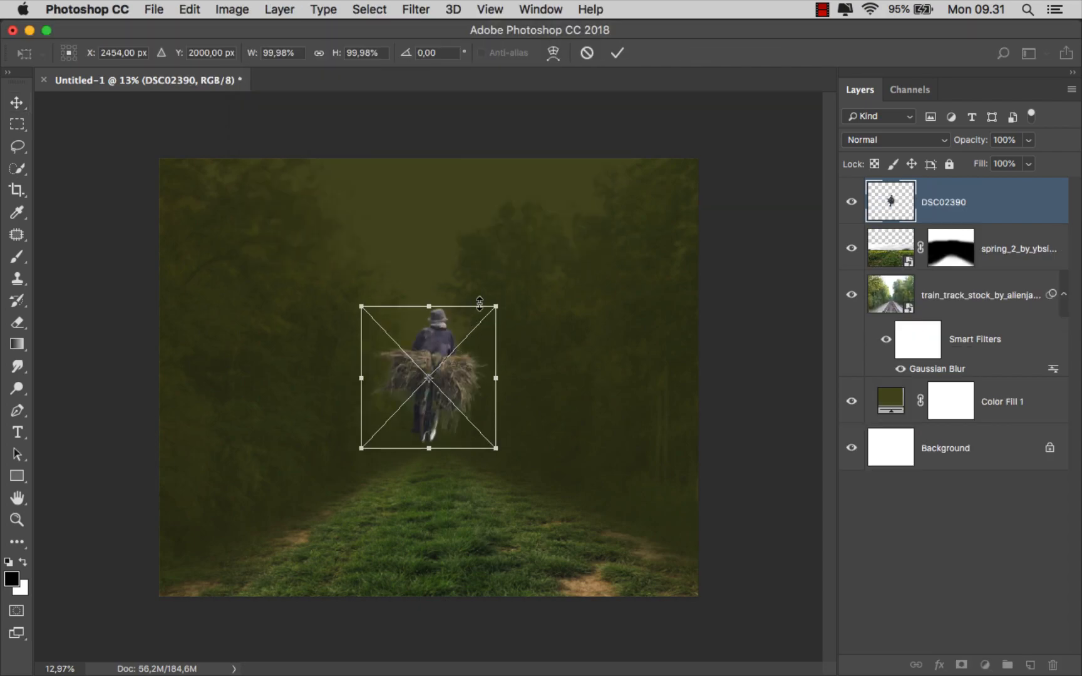
{"action": "left_click_drag", "start_coordinate": [497, 301], "coordinate": [554, 243]}
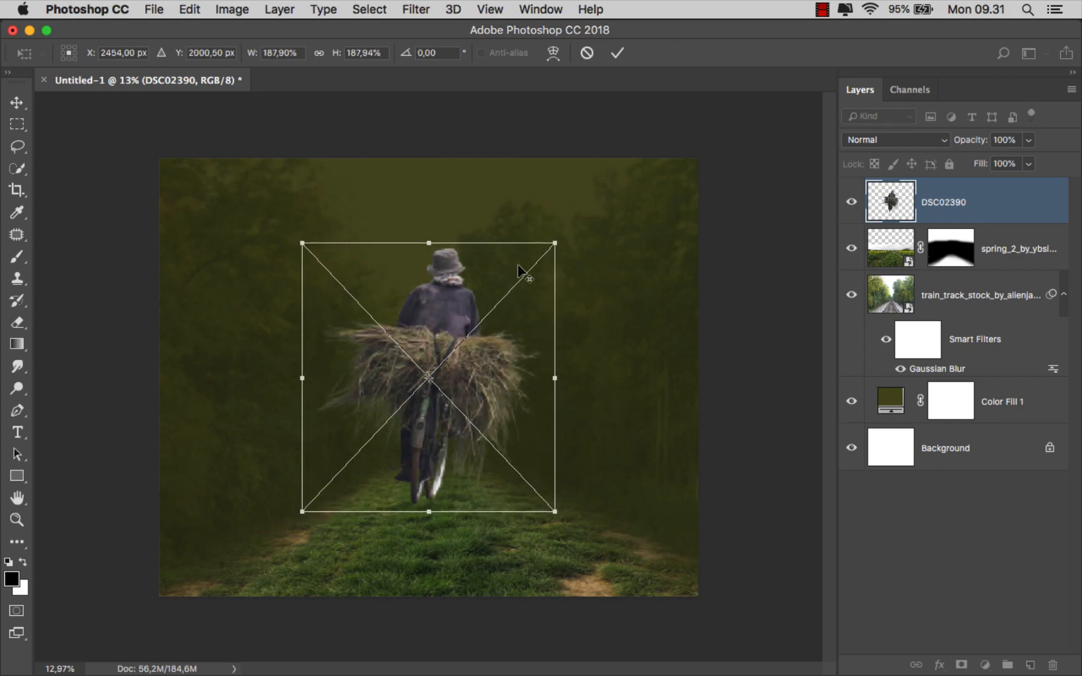
- Flip the cyclist horizontally, rotate it about 5.3°, scale it to about 163% over the grass path and apply the transform
{"action": "right_click", "coordinate": [482, 320]}
{"action": "left_click", "coordinate": [562, 517]}
{"action": "scroll", "coordinate": [515, 439], "scroll_direction": "up", "scroll_amount": 1}
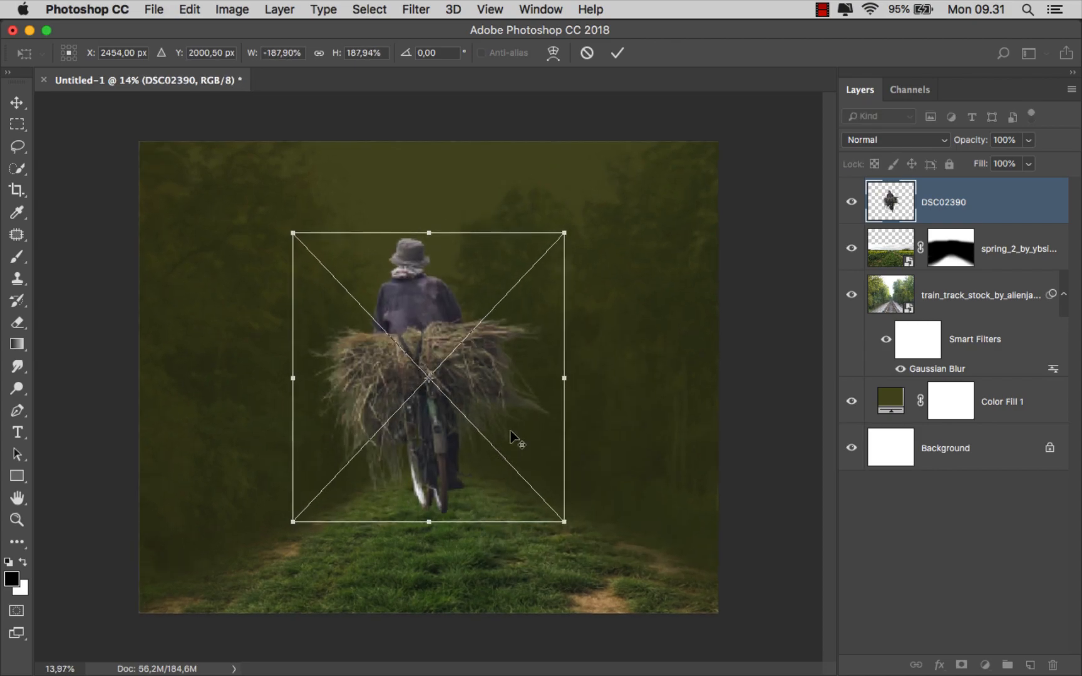
{"action": "left_click_drag", "start_coordinate": [607, 411], "coordinate": [614, 425]}
{"action": "left_click_drag", "start_coordinate": [304, 221], "coordinate": [338, 263]}
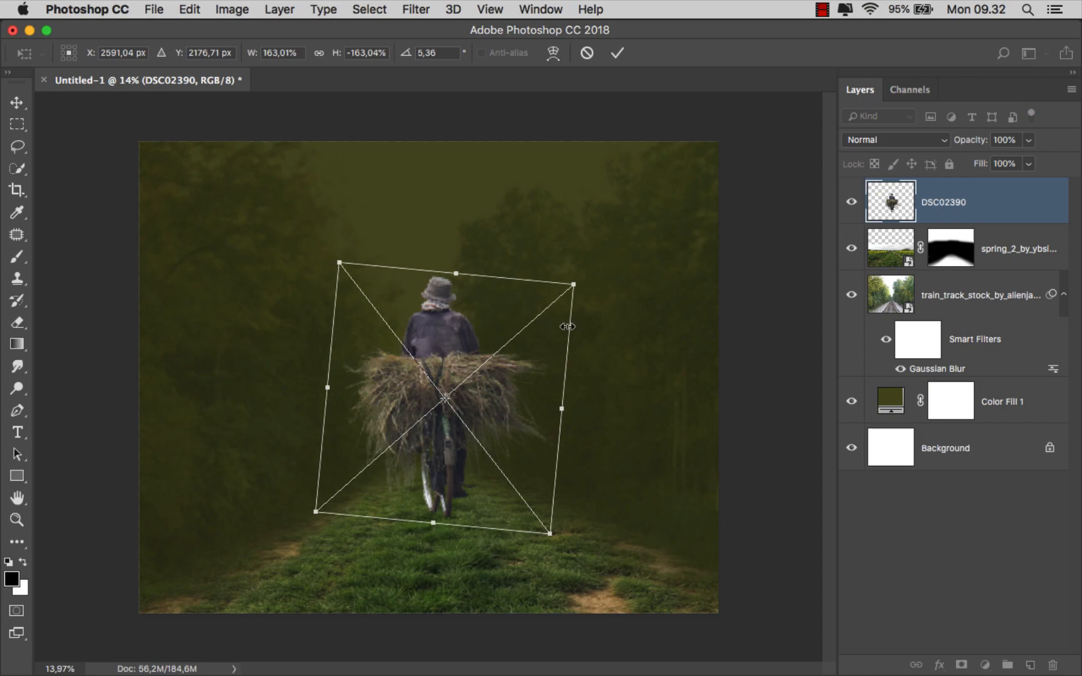
{"action": "scroll", "coordinate": [596, 386], "scroll_direction": "up", "scroll_amount": 2}
{"action": "left_click_drag", "start_coordinate": [611, 385], "coordinate": [615, 385]}
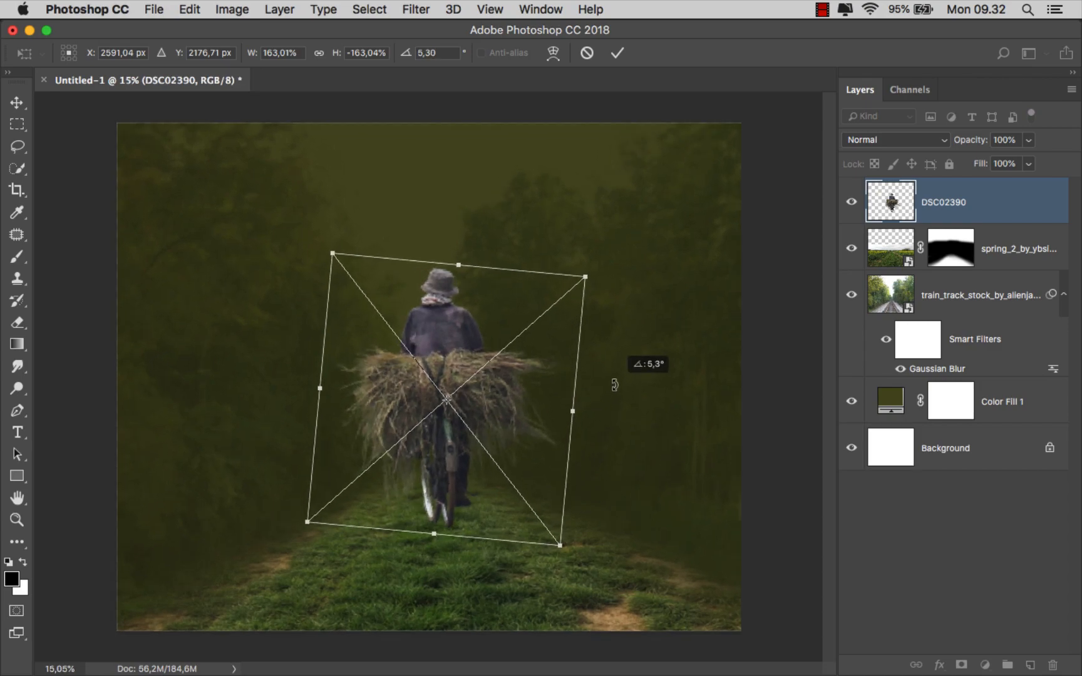
{"action": "left_click", "coordinate": [616, 53]}
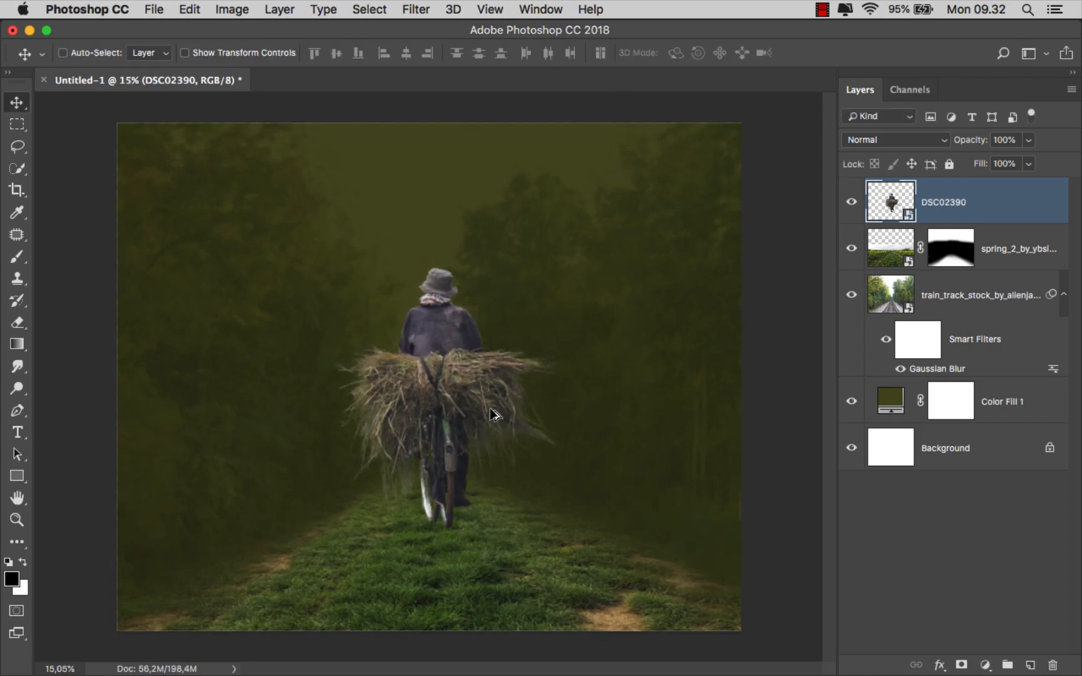
- Duplicate the DSC02390 cyclist layer and rename the copy "shadow"
{"action": "scroll", "coordinate": [494, 414], "scroll_direction": "up", "scroll_amount": 2}
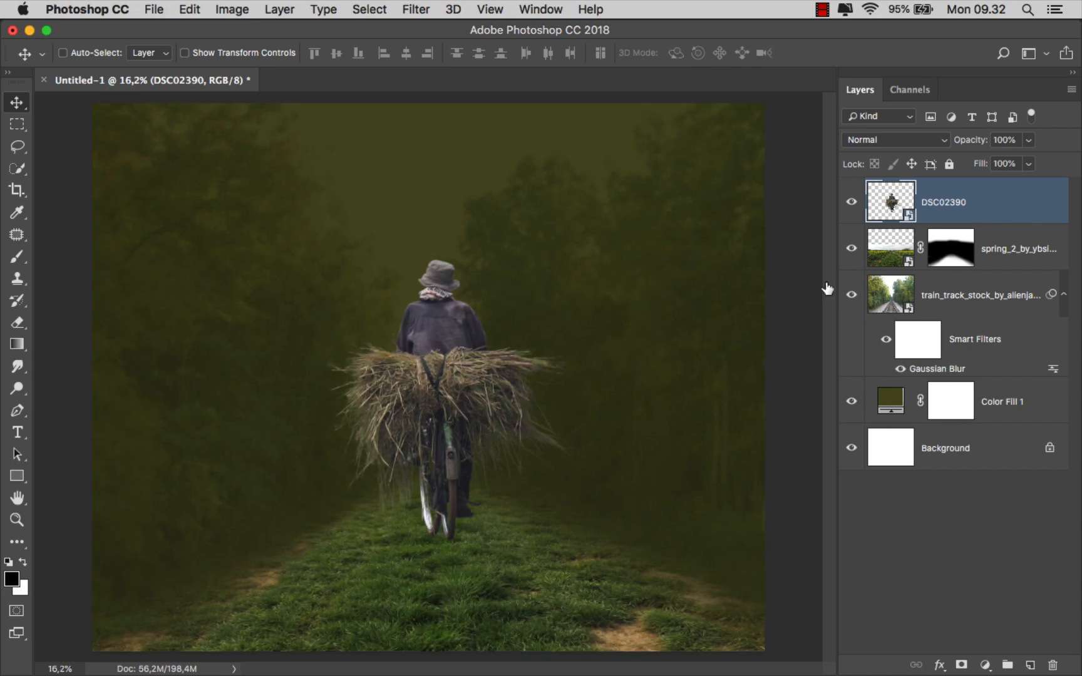
{"action": "key", "text": "super+j"}
{"action": "double_click", "coordinate": [985, 208]}
{"action": "type", "text": "ah"}
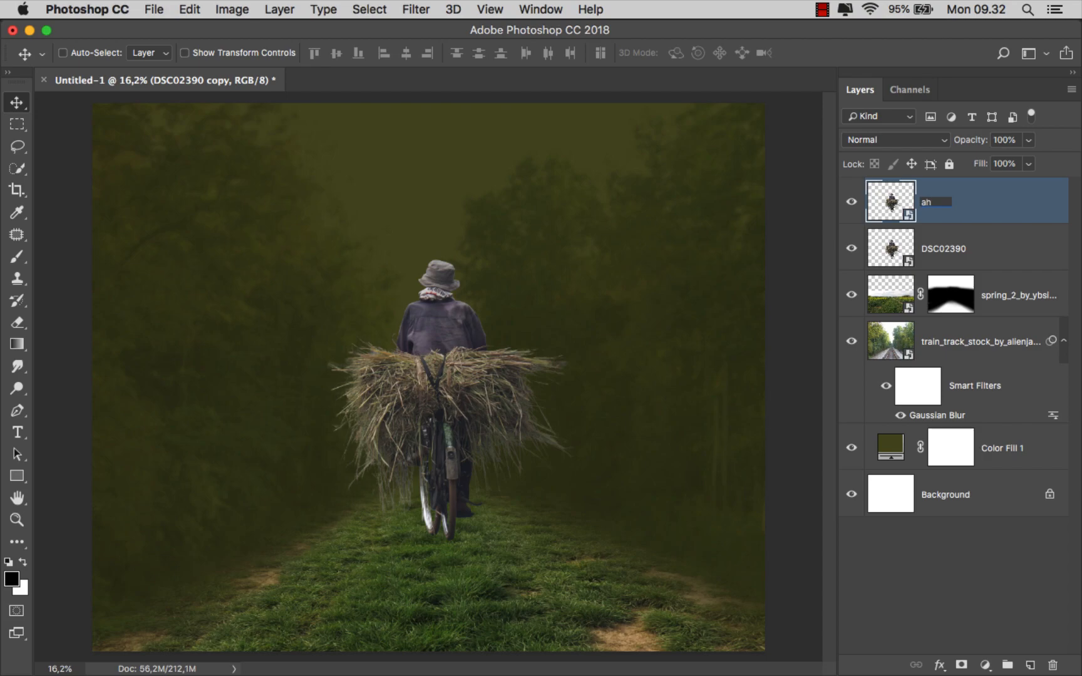
{"action": "key", "text": "Return"}
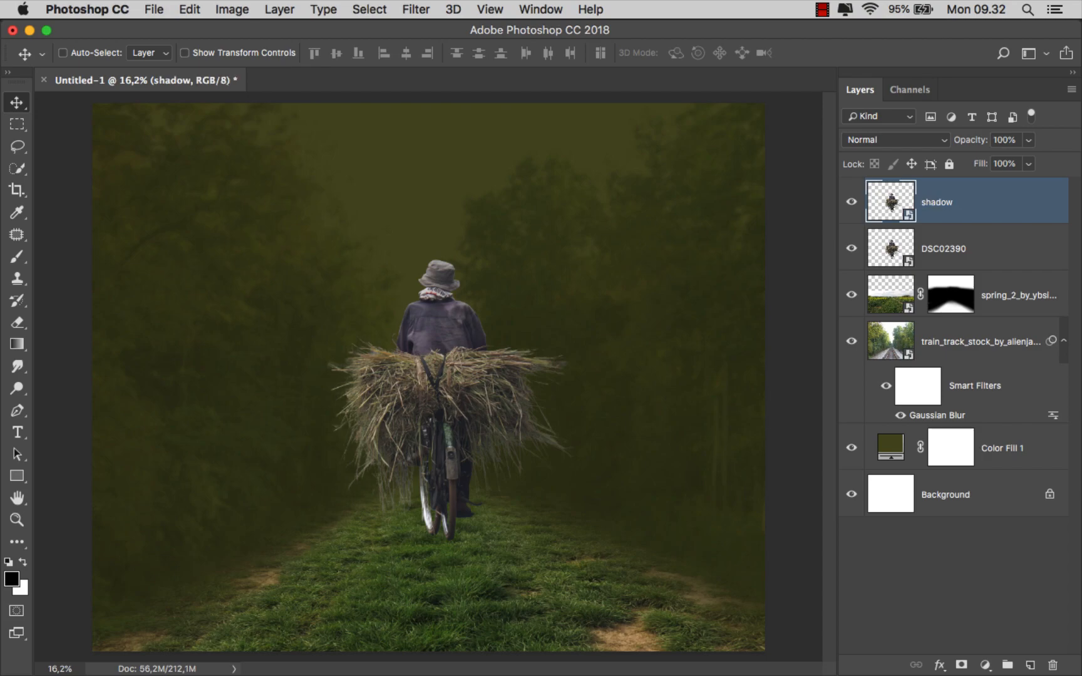
- Rasterize the shadow layer and turn it black with Hue/Saturation at a lightness of -100
{"action": "right_click", "coordinate": [994, 198]}
{"action": "left_click", "coordinate": [840, 477]}
{"action": "key", "text": "super+u"}
{"action": "left_click_drag", "start_coordinate": [737, 502], "coordinate": [613, 510]}
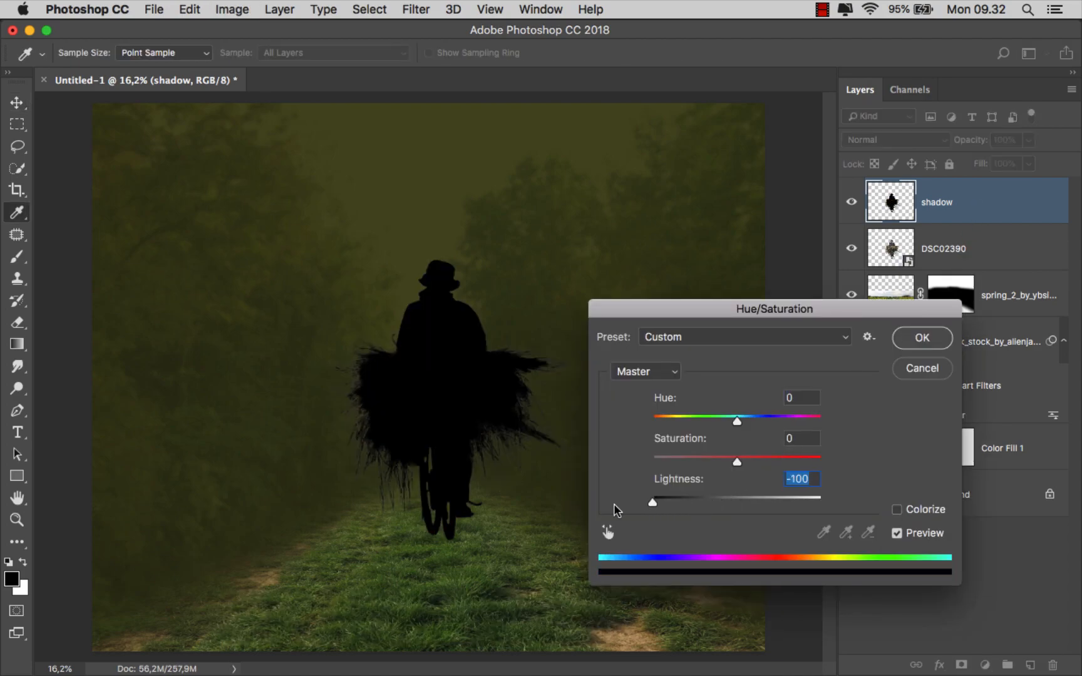
{"action": "left_click", "coordinate": [919, 339]}
- Move the shadow layer below the cyclist and distort it into an upside-down ground shadow under the wheels, about -40% in height
{"action": "left_click_drag", "start_coordinate": [957, 215], "coordinate": [952, 266]}
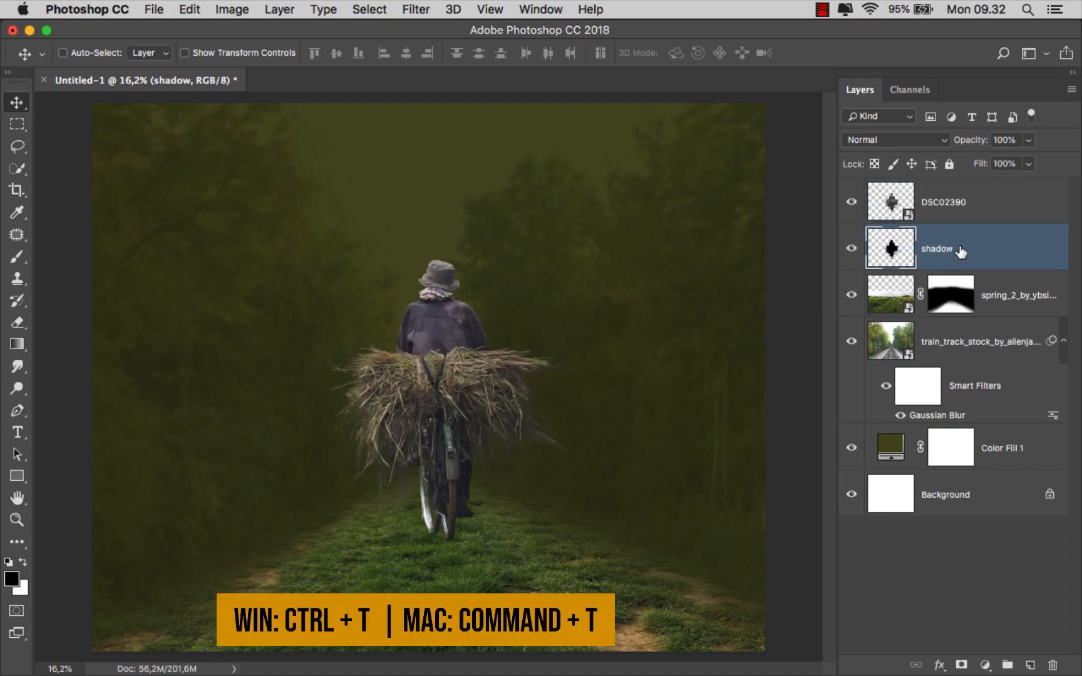
{"action": "key", "text": "super+t"}
{"action": "right_click", "coordinate": [513, 320]}
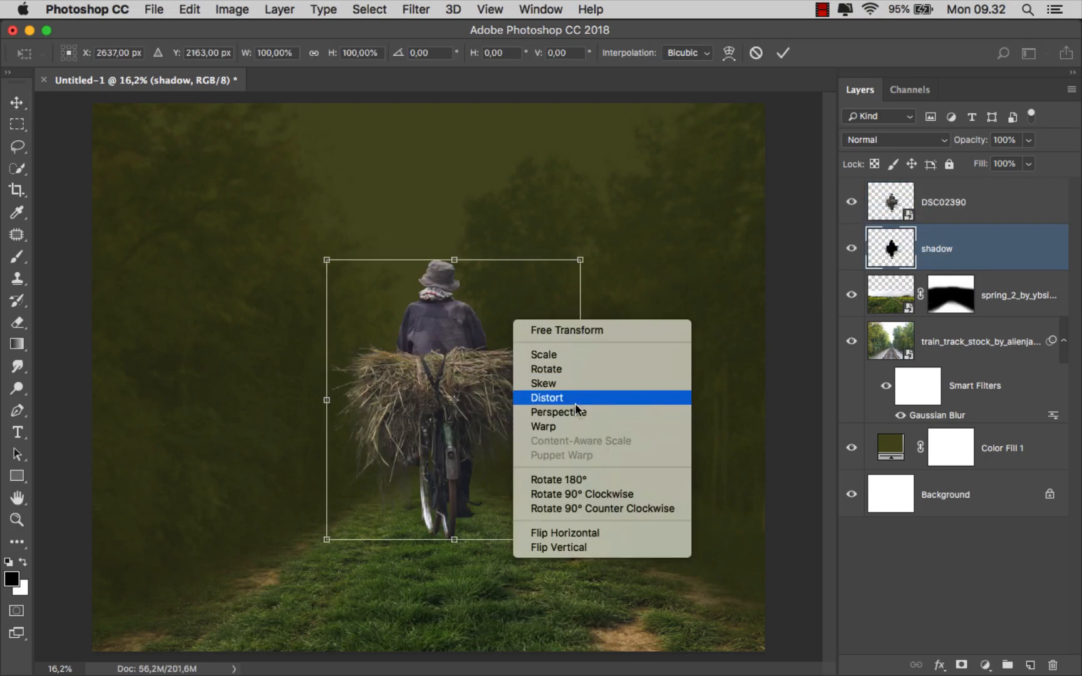
{"action": "right_click", "coordinate": [495, 335]}
{"action": "right_click", "coordinate": [485, 312]}
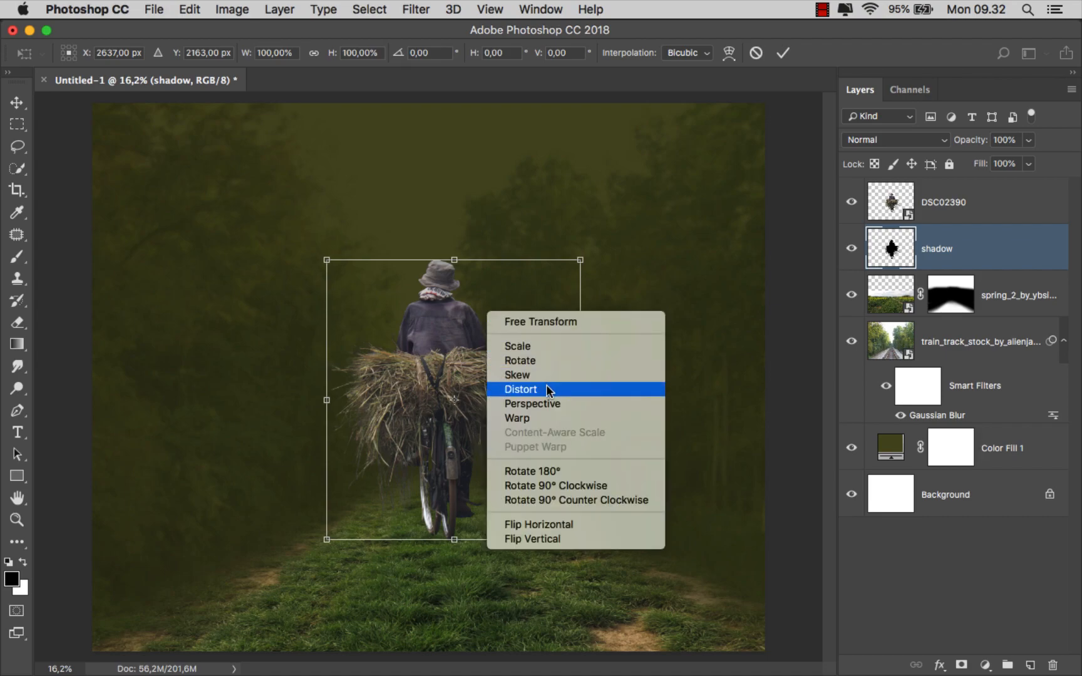
{"action": "left_click", "coordinate": [547, 389]}
{"action": "left_click_drag", "start_coordinate": [454, 260], "coordinate": [451, 651]}
{"action": "left_click_drag", "start_coordinate": [450, 547], "coordinate": [455, 517]}
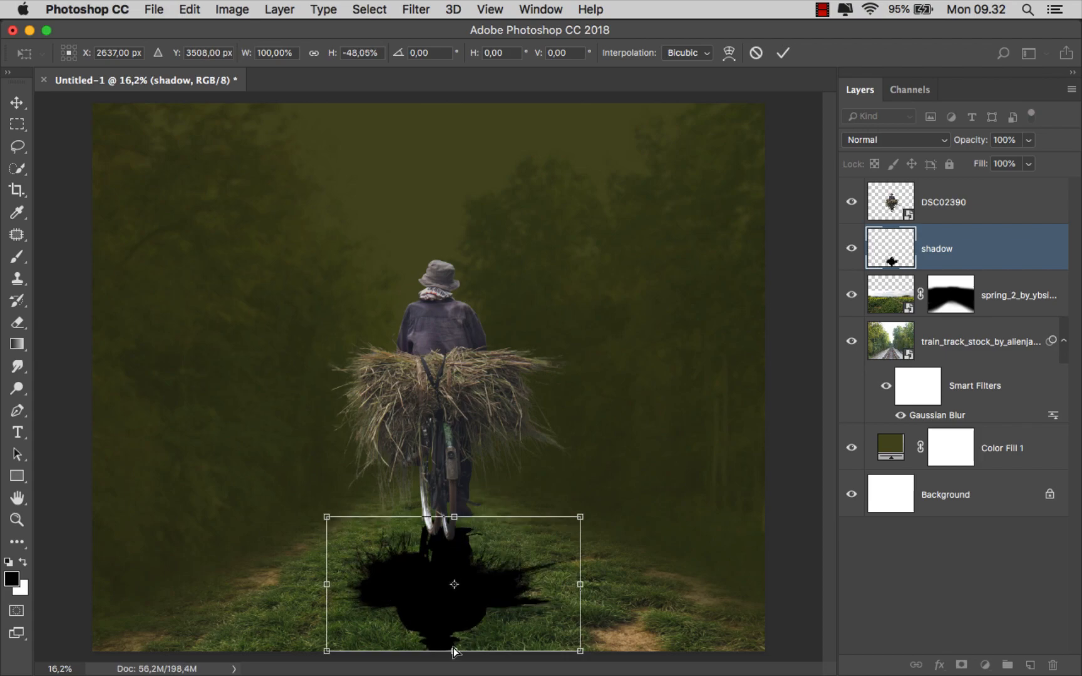
{"action": "left_click_drag", "start_coordinate": [454, 648], "coordinate": [454, 639]}
{"action": "left_click_drag", "start_coordinate": [454, 519], "coordinate": [454, 527]}
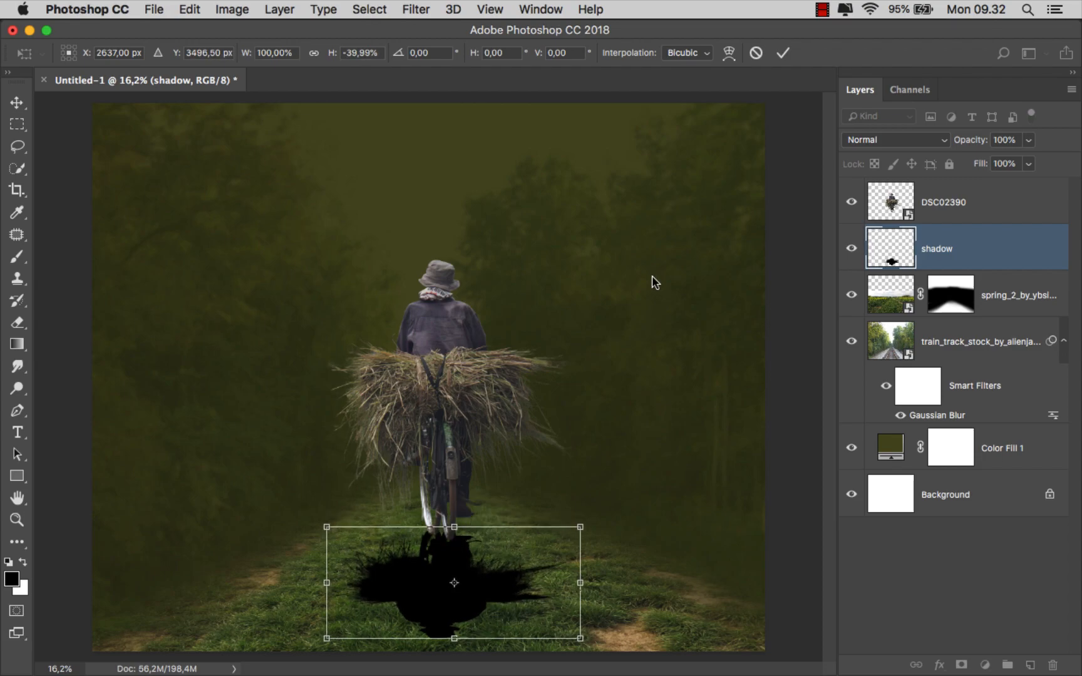
{"action": "left_click", "coordinate": [782, 53]}
- Apply a Gaussian Blur with a 10-pixel radius to the shadow layer
{"action": "left_click", "coordinate": [411, 14]}
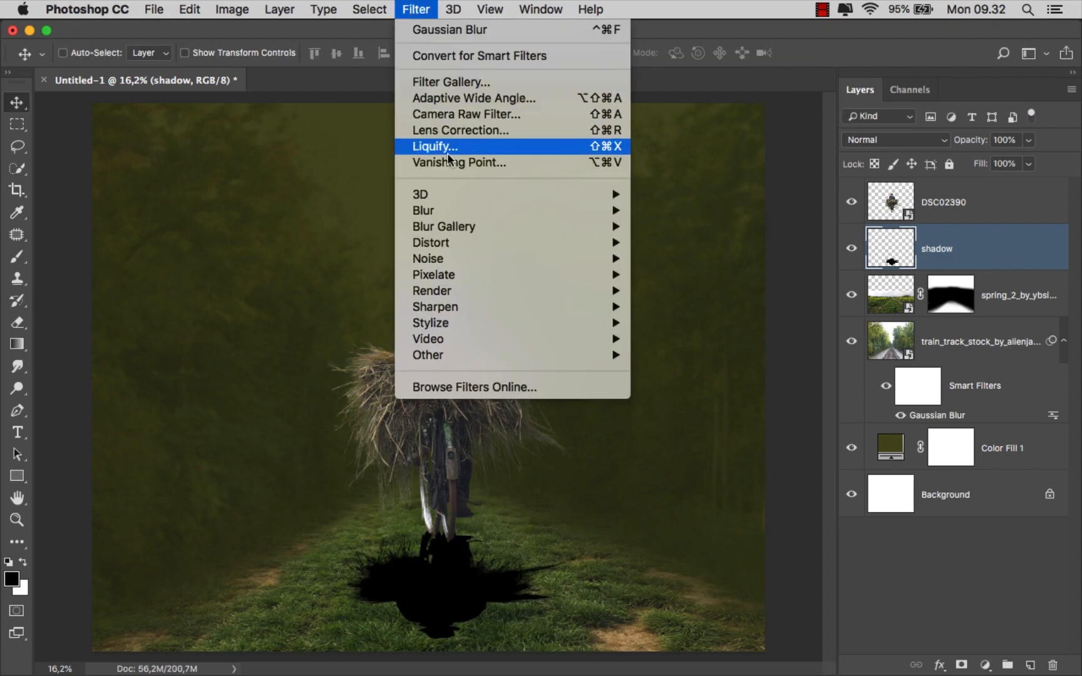
{"action": "mouse_move", "coordinate": [458, 209]}
{"action": "left_click", "coordinate": [685, 273]}
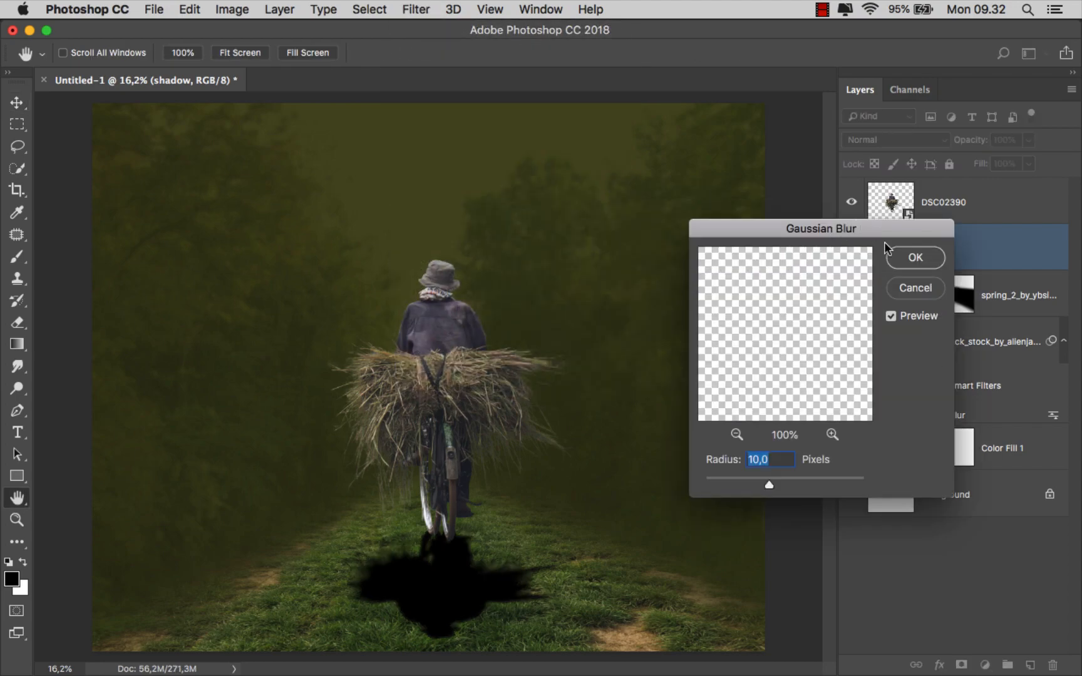
{"action": "left_click", "coordinate": [921, 254]}
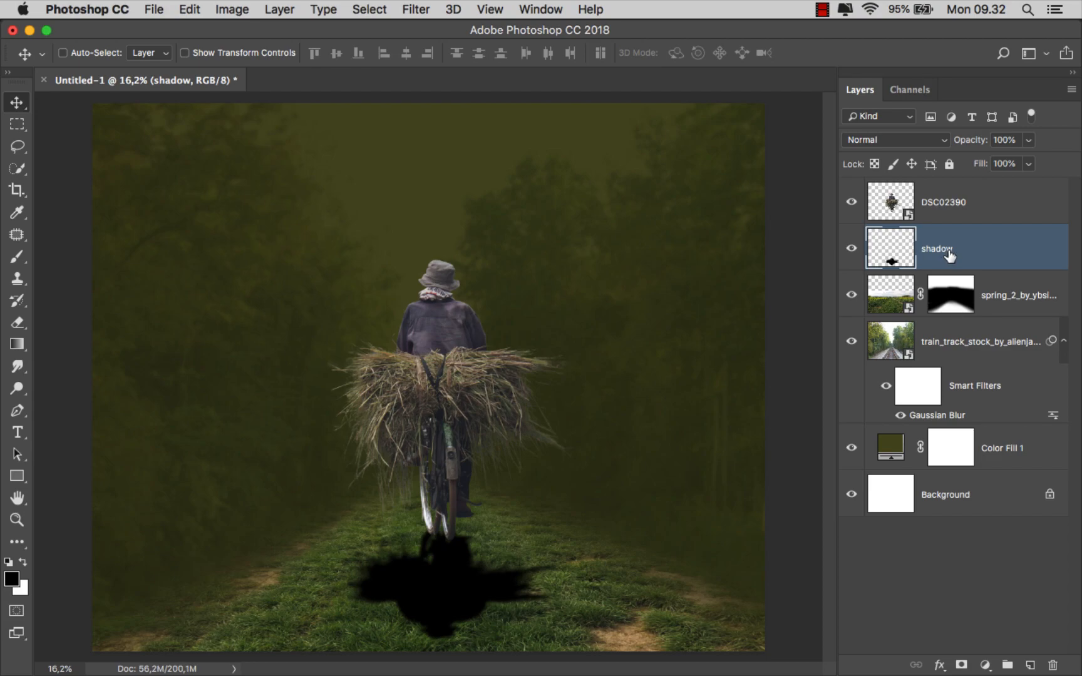
- Lower the shadow layer's fill to 50%
{"action": "left_click", "coordinate": [1026, 165]}
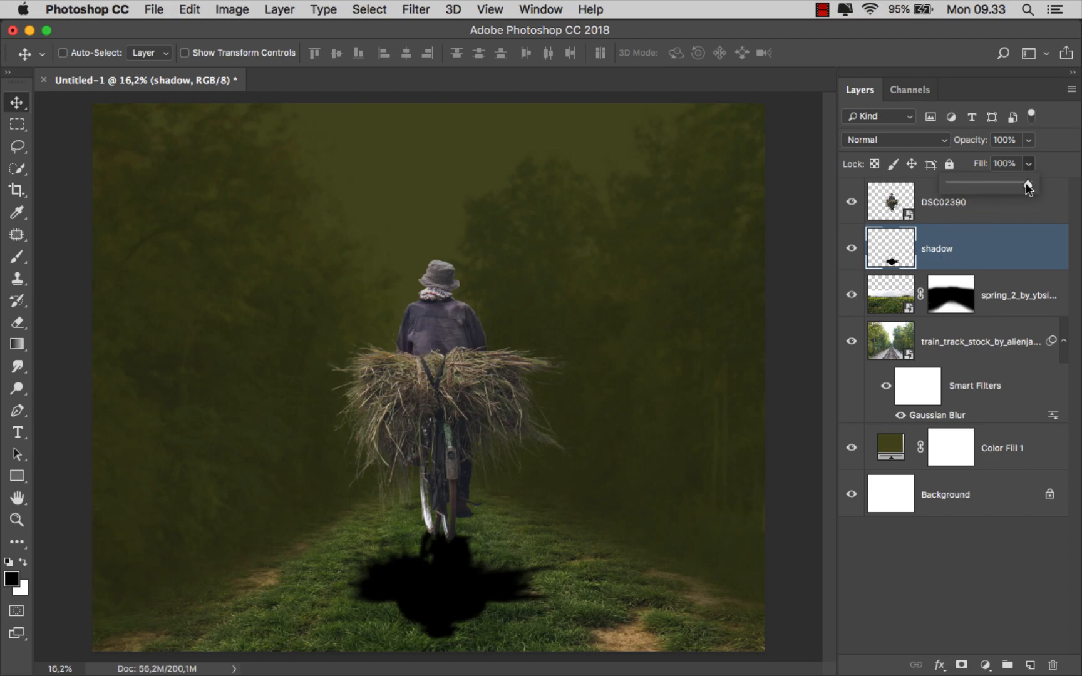
{"action": "left_click_drag", "start_coordinate": [996, 187], "coordinate": [991, 188]}
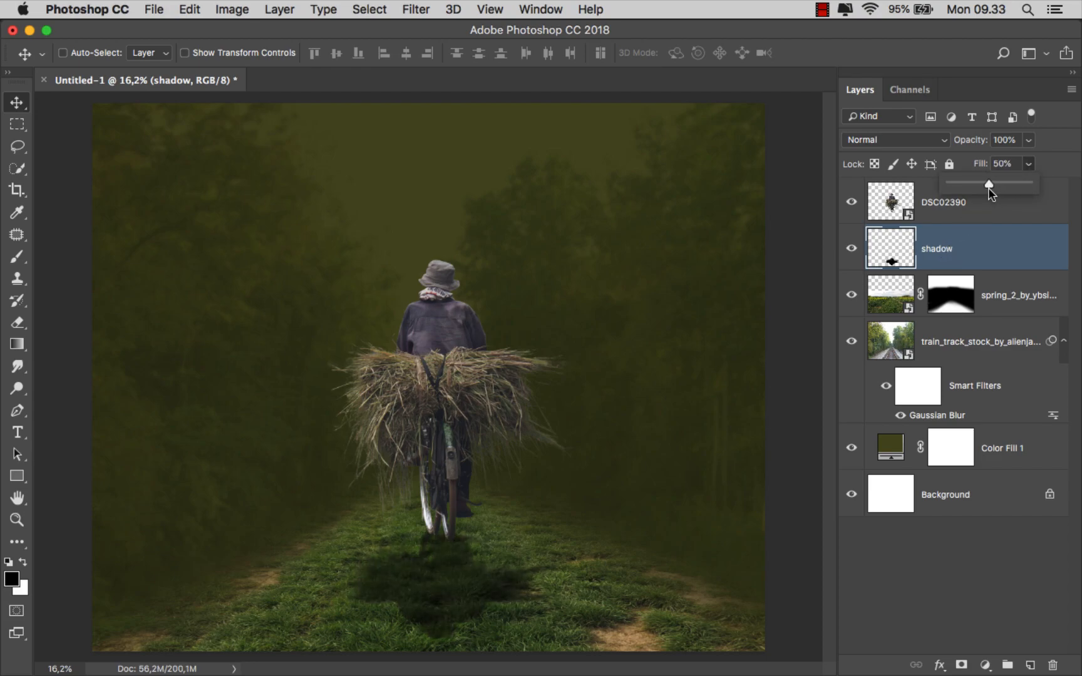
{"action": "left_click", "coordinate": [981, 253]}
- Add a mask to the cyclist layer and set up the 510-pixel grass-blade brush from the Trees set at 100% opacity
{"action": "left_click", "coordinate": [954, 209]}
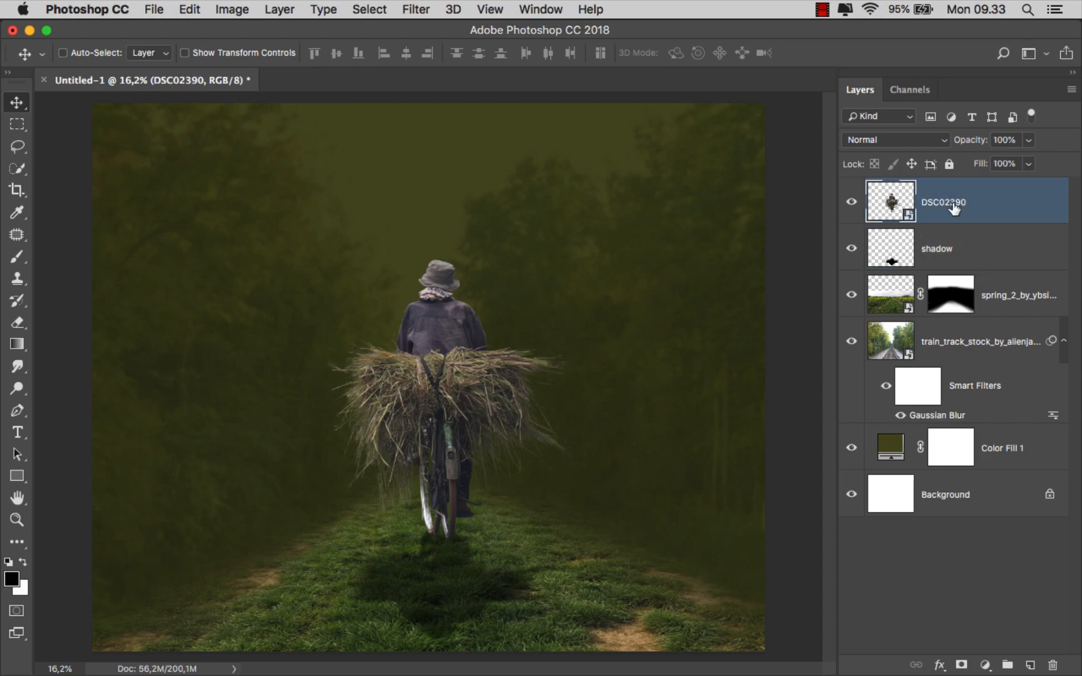
{"action": "left_click", "coordinate": [962, 665]}
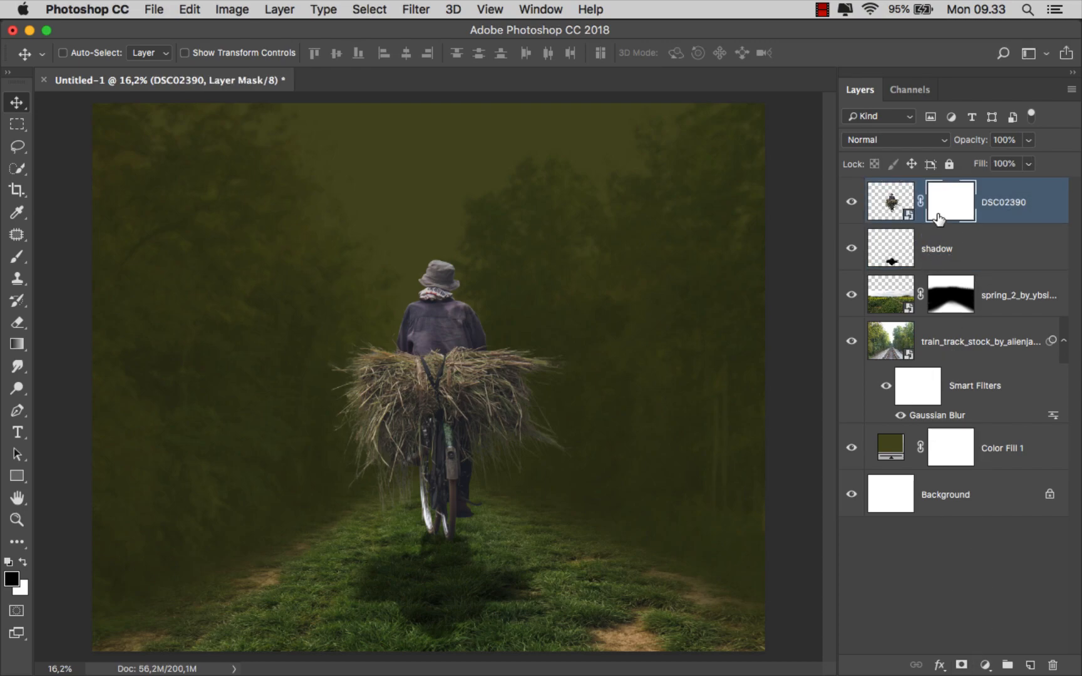
{"action": "left_click", "coordinate": [16, 256]}
{"action": "left_click", "coordinate": [76, 257]}
{"action": "right_click", "coordinate": [212, 257]}
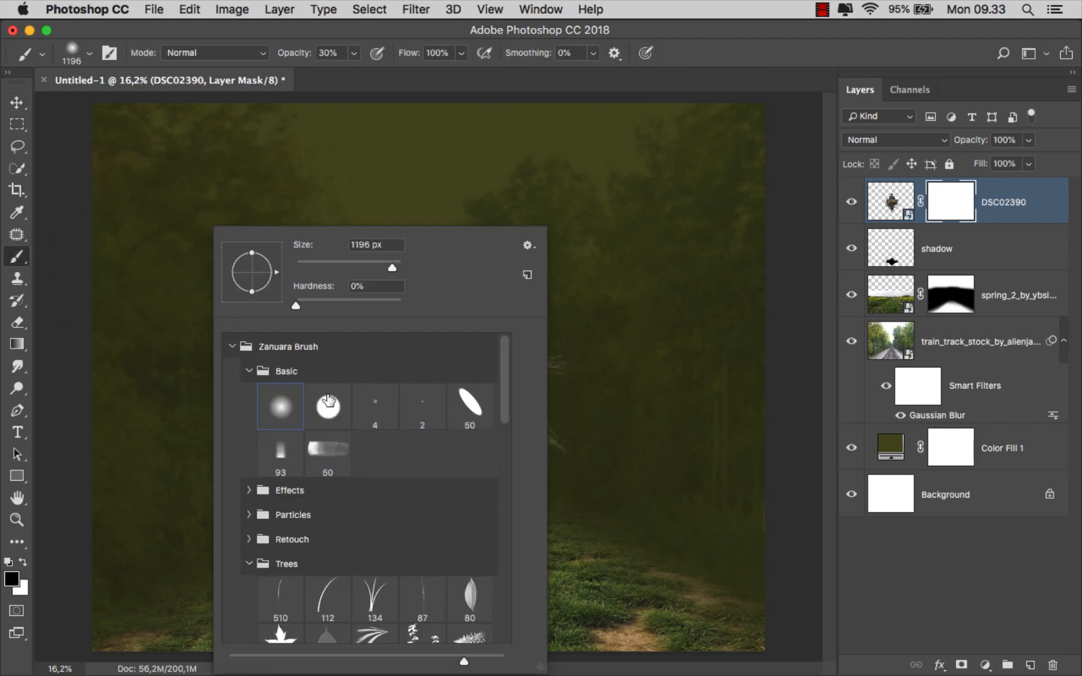
{"action": "left_click", "coordinate": [283, 590]}
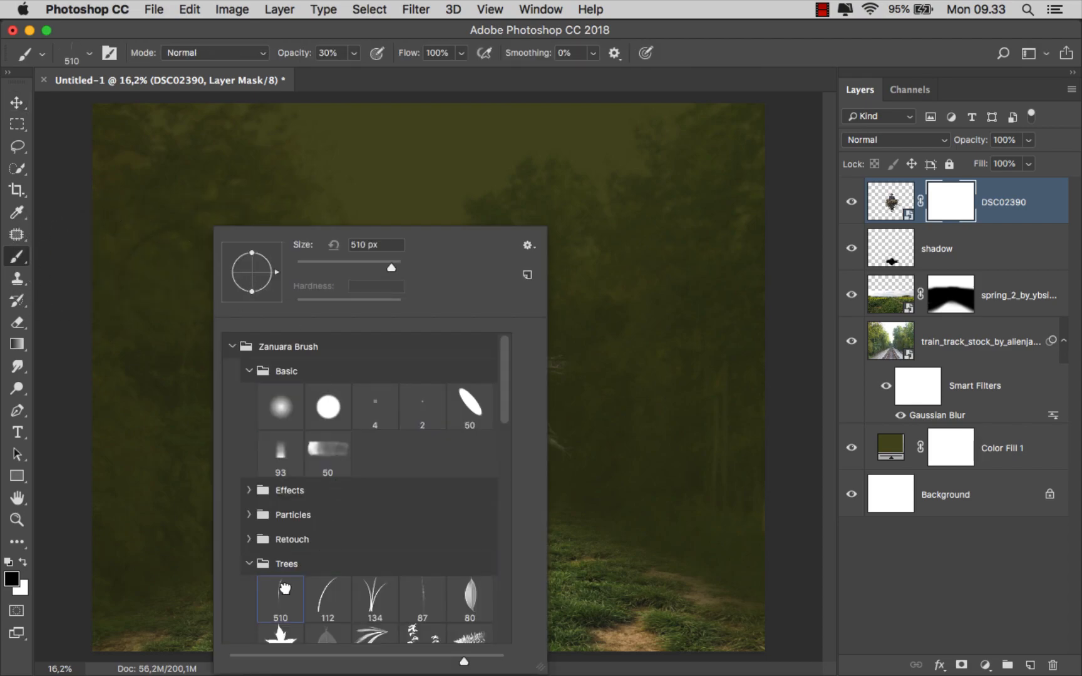
{"action": "left_click", "coordinate": [353, 53]}
{"action": "left_click_drag", "start_coordinate": [355, 70], "coordinate": [442, 82]}
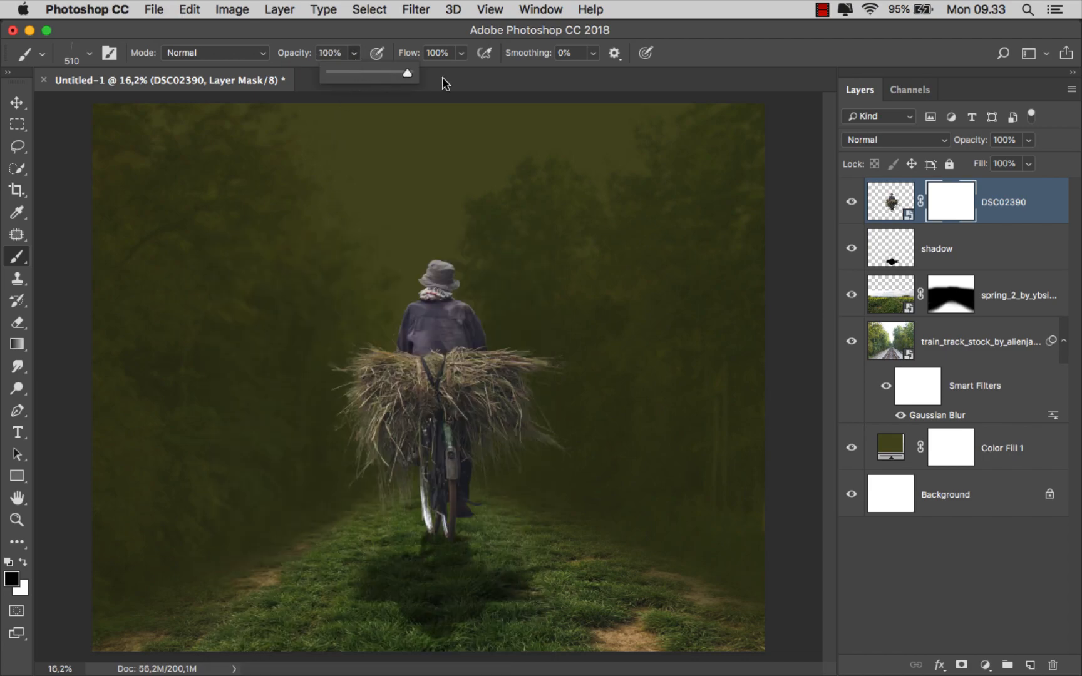
- Blend the bottoms of the bicycle wheels into the grass by painting black on the cyclist layer's mask with a much smaller brush
{"action": "scroll", "coordinate": [479, 529], "scroll_direction": "up", "scroll_amount": 6}
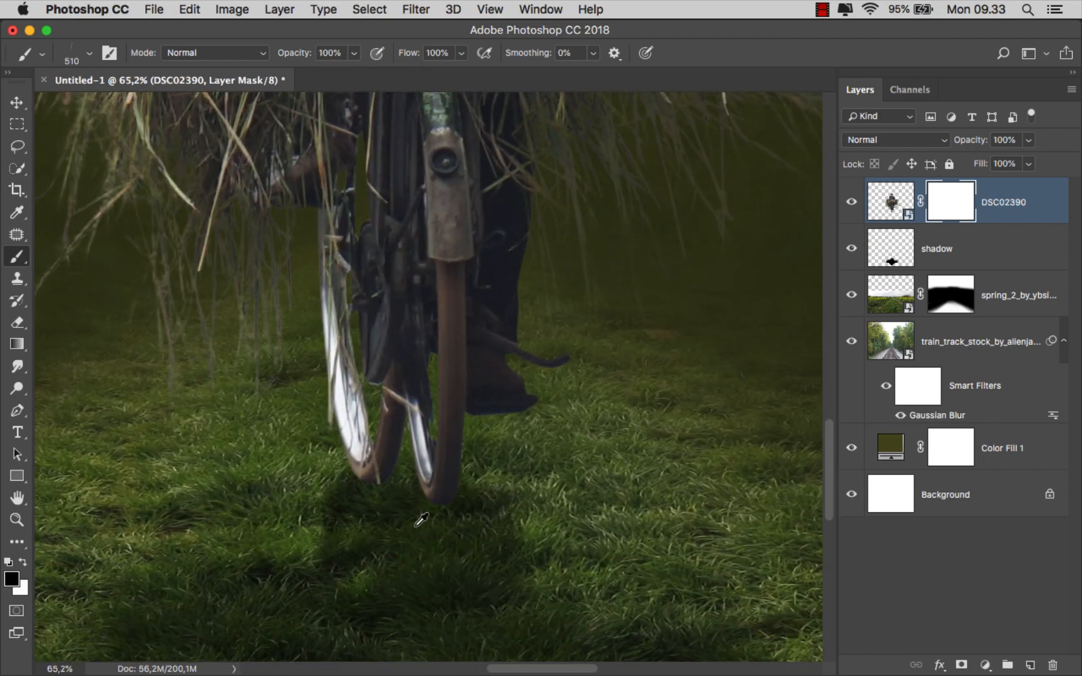
{"action": "key", "text": "bracketleft"}
{"action": "key", "text": "bracketleft"}
{"action": "key", "text": "bracketleft"}
{"action": "key", "text": "bracketleft"}
{"action": "key", "text": "bracketleft"}
{"action": "key", "text": "bracketleft"}
{"action": "key", "text": "bracketleft"}
{"action": "key", "text": "bracketleft"}
{"action": "key", "text": "bracketleft"}
{"action": "key", "text": "bracketleft"}
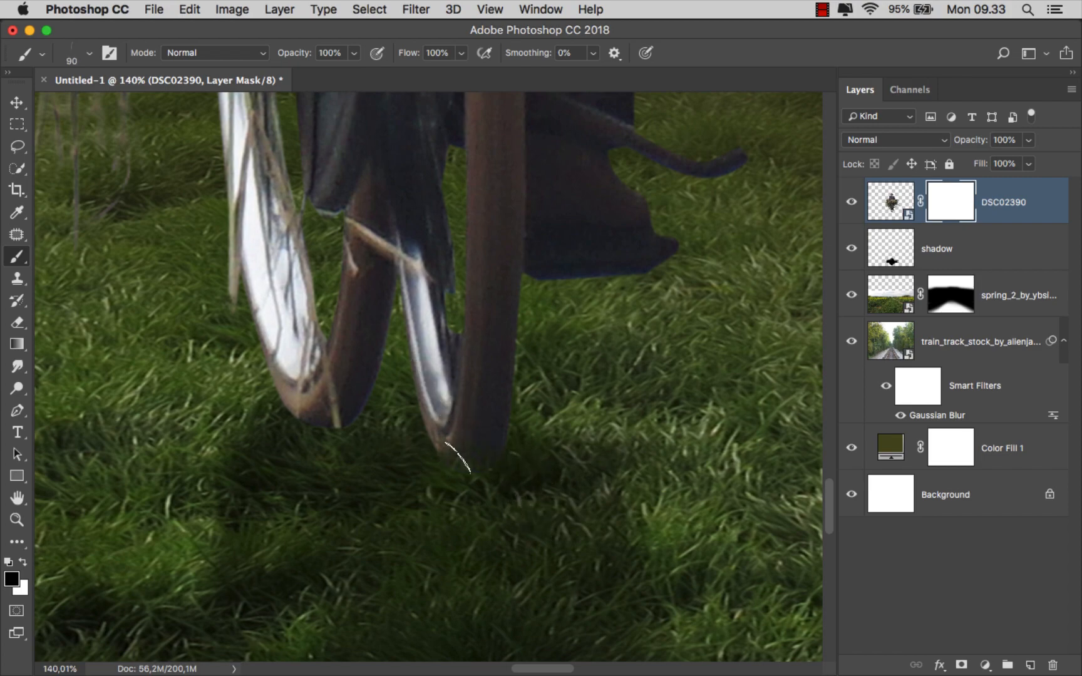
{"action": "mouse_move", "coordinate": [307, 423]}
{"action": "left_mouse_down"}
{"action": "mouse_move", "coordinate": [337, 421]}
{"action": "mouse_move", "coordinate": [317, 421]}
{"action": "mouse_move", "coordinate": [331, 435]}
{"action": "mouse_move", "coordinate": [247, 406]}
{"action": "left_mouse_up"}
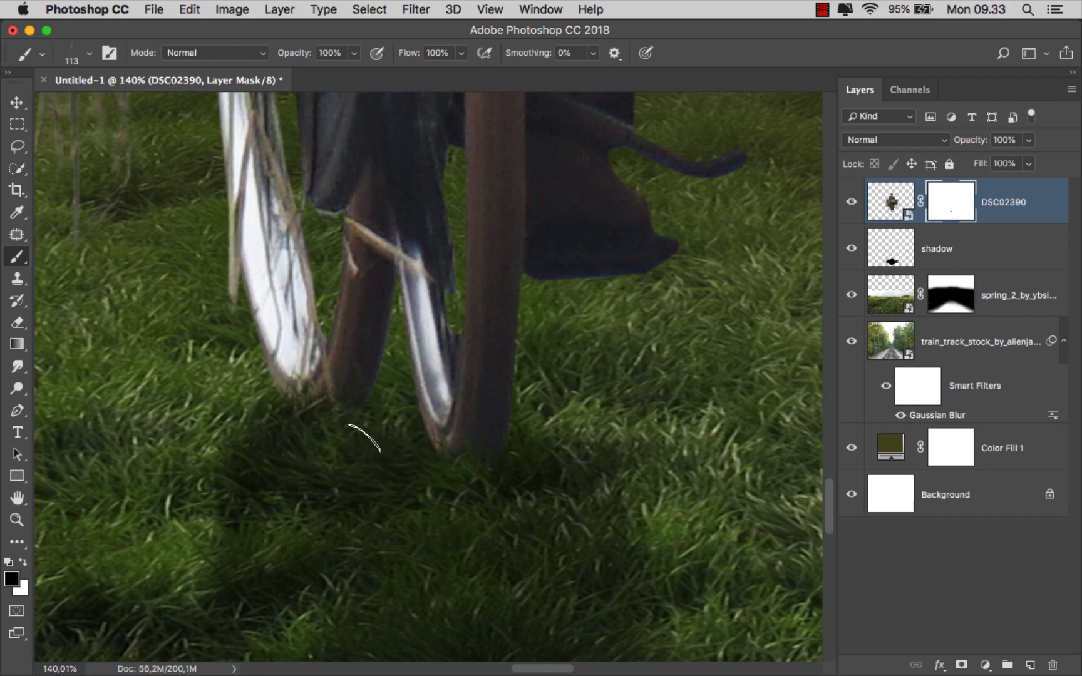
{"action": "key", "text": "super+minus"}
{"action": "key", "text": "super+minus"}
{"action": "key", "text": "super+minus"}
{"action": "key", "text": "super+minus"}
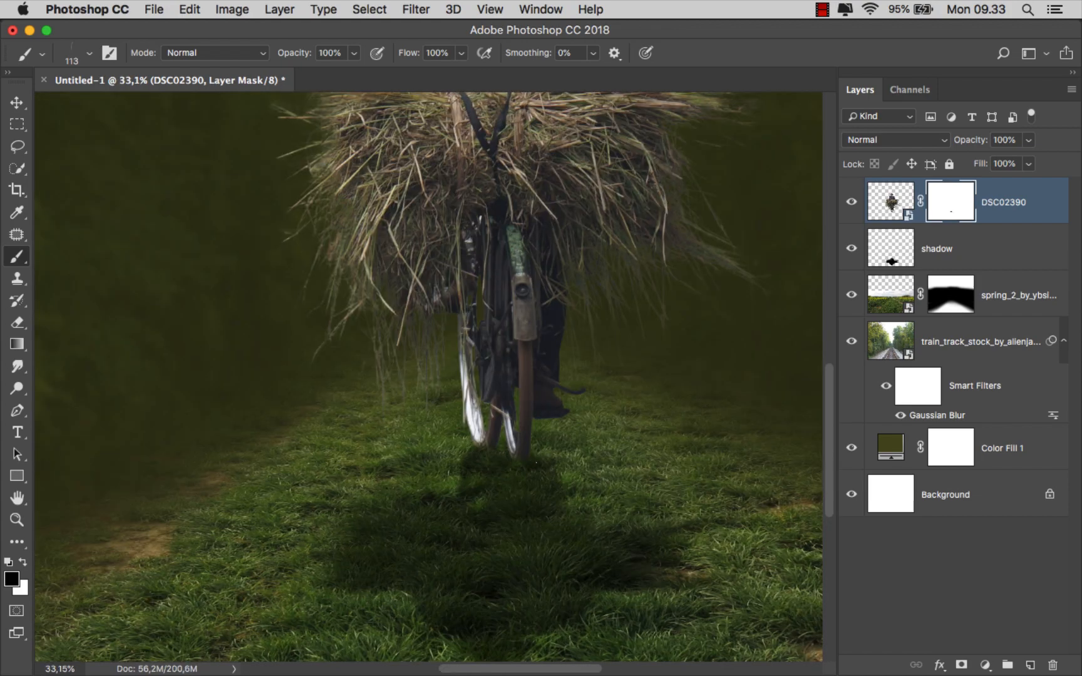
{"action": "key", "text": "super+minus"}
{"action": "key", "text": "super+minus"}
{"action": "key", "text": "v"}
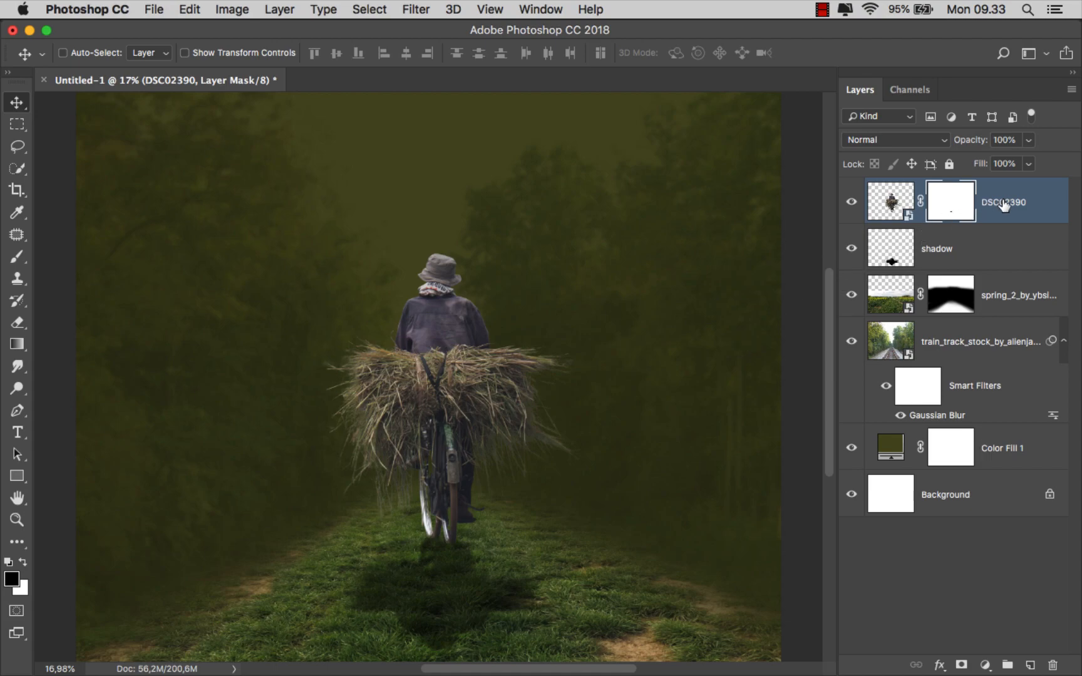
{"action": "key", "text": "super+2"}
- Add a Selective Color adjustment layer clipped to the grass field layer
{"action": "left_click", "coordinate": [1001, 291]}
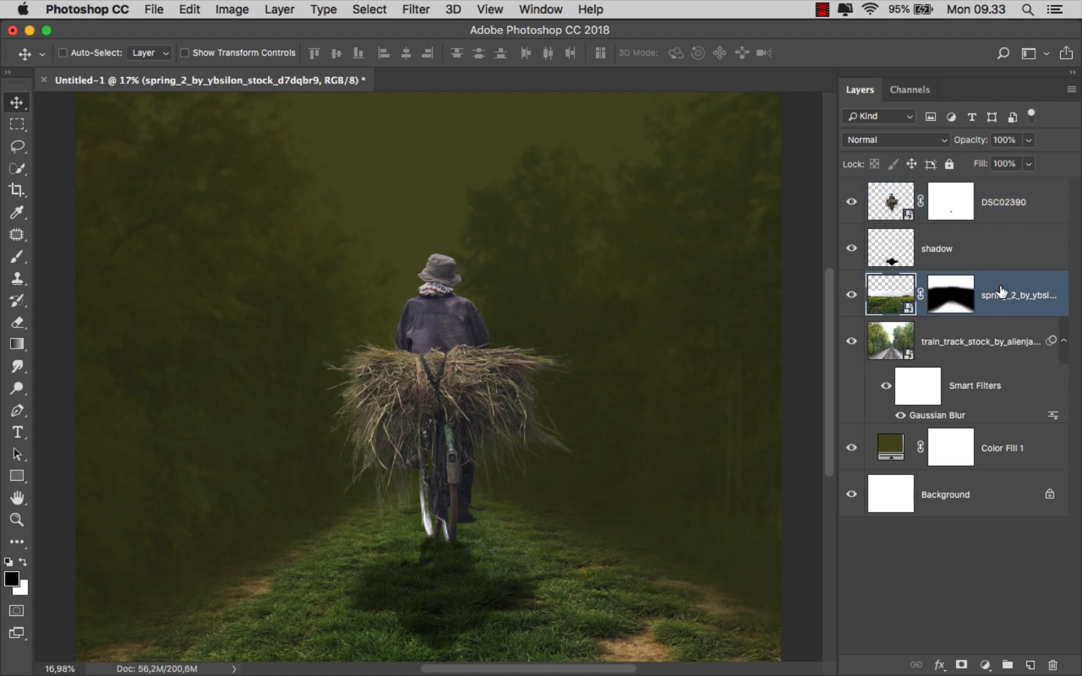
{"action": "left_click", "coordinate": [985, 664]}
{"action": "left_click", "coordinate": [958, 632]}
{"action": "left_click", "coordinate": [711, 465]}
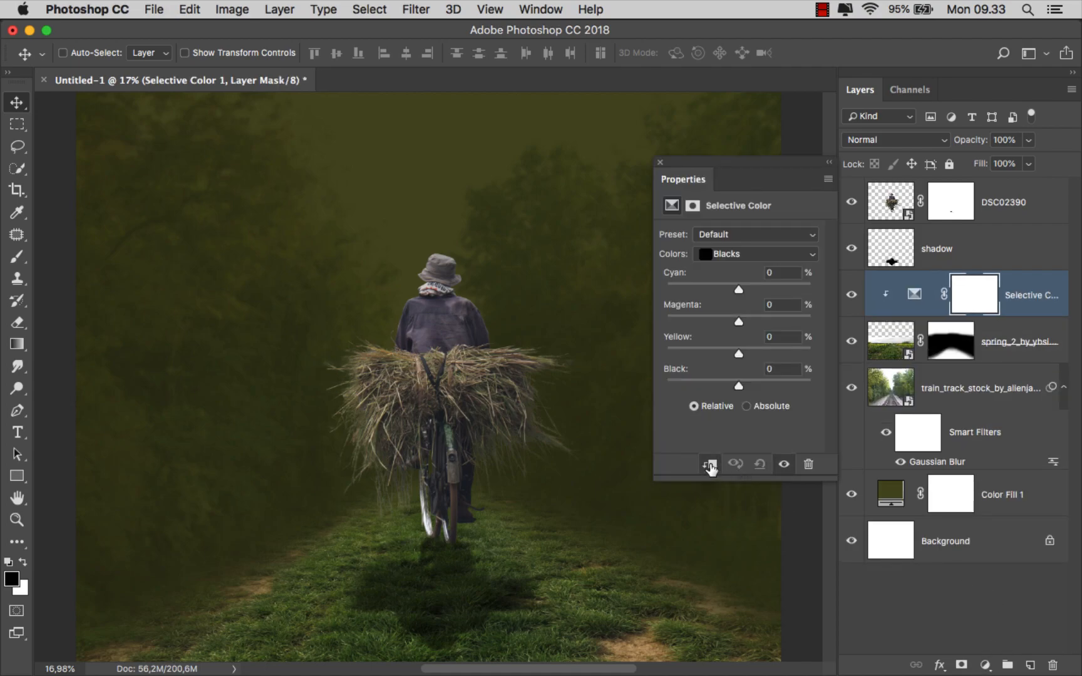
- In the grass field's Selective Color adjustment, set the Yellows to Cyan -100%, Magenta -77% and Black about -29%, and compare before and after
{"action": "left_click", "coordinate": [732, 253]}
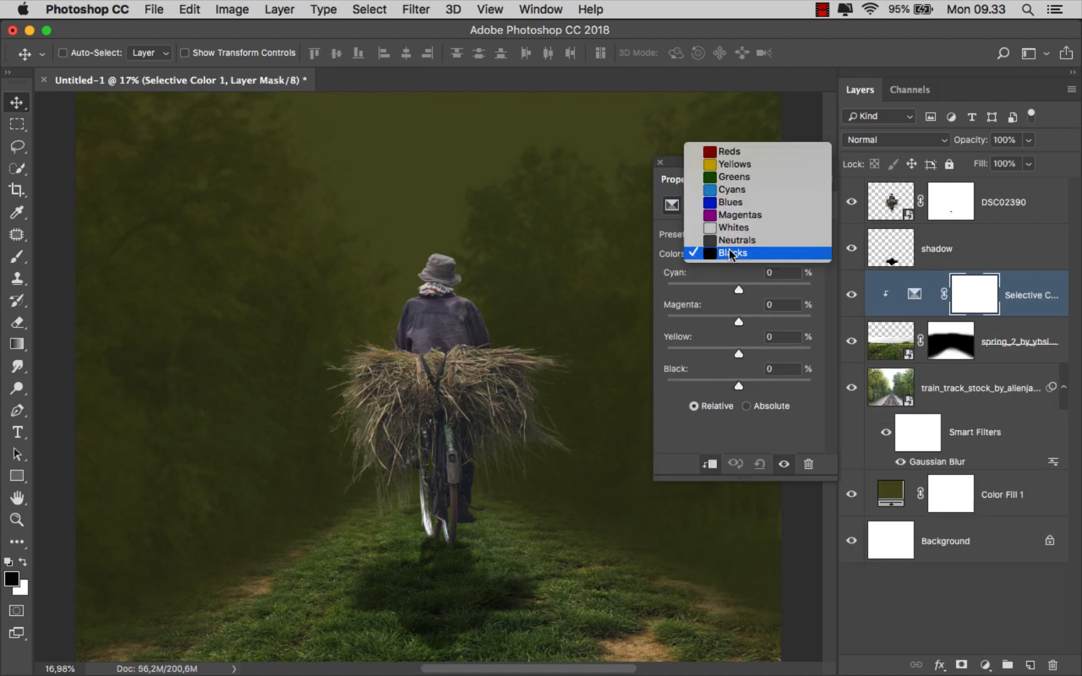
{"action": "left_click", "coordinate": [735, 166]}
{"action": "left_click_drag", "start_coordinate": [737, 286], "coordinate": [633, 285]}
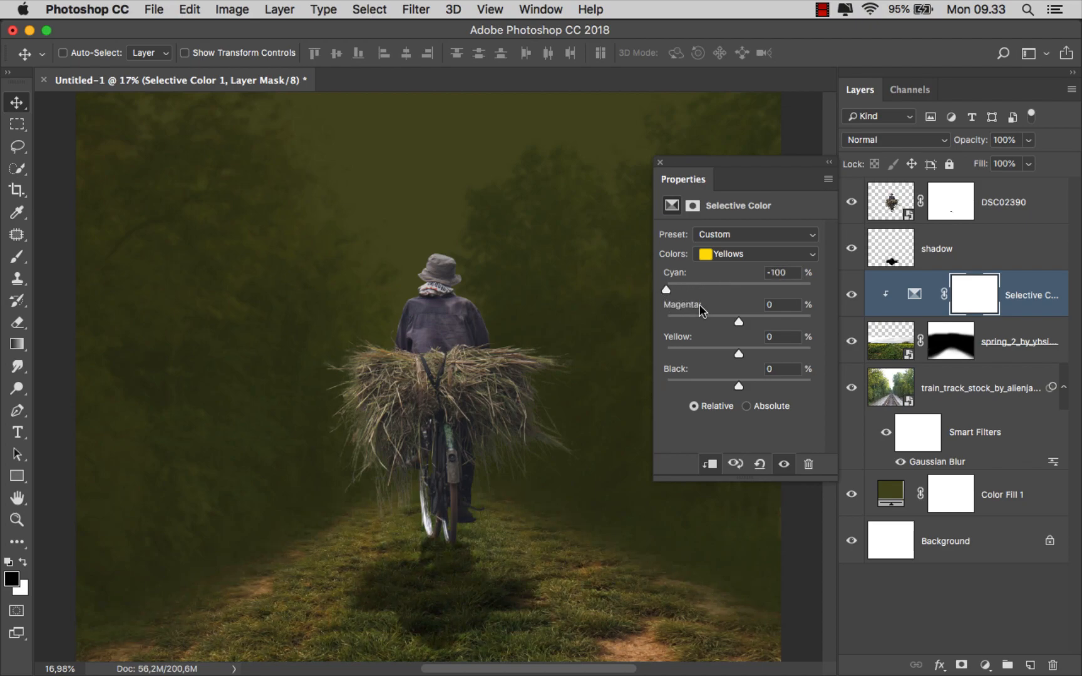
{"action": "left_click_drag", "start_coordinate": [709, 318], "coordinate": [682, 317]}
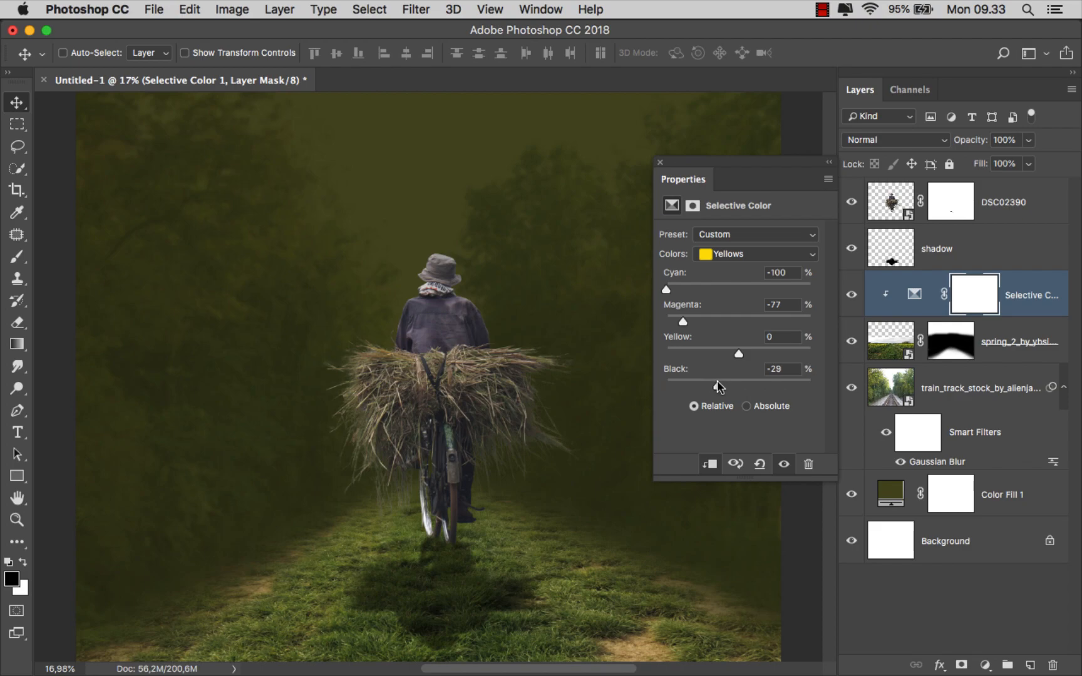
{"action": "left_click", "coordinate": [659, 164]}
{"action": "left_click", "coordinate": [851, 295]}
{"action": "left_click", "coordinate": [851, 296]}
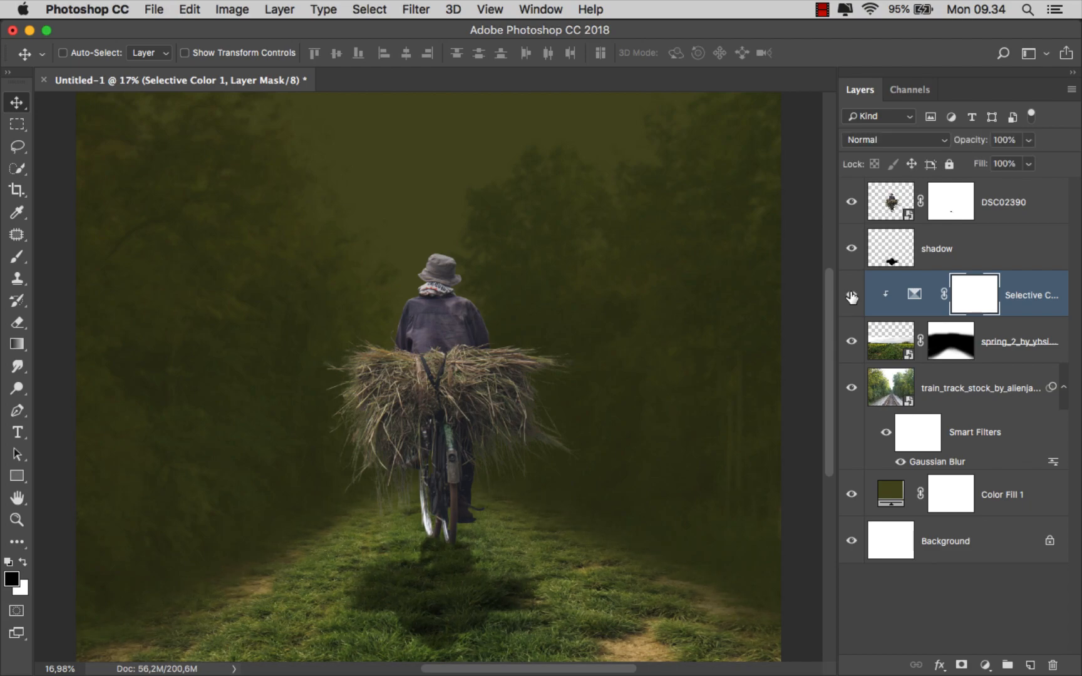
- Add an empty layer directly above the train track layer and choose a soft round brush
{"action": "left_click", "coordinate": [964, 391]}
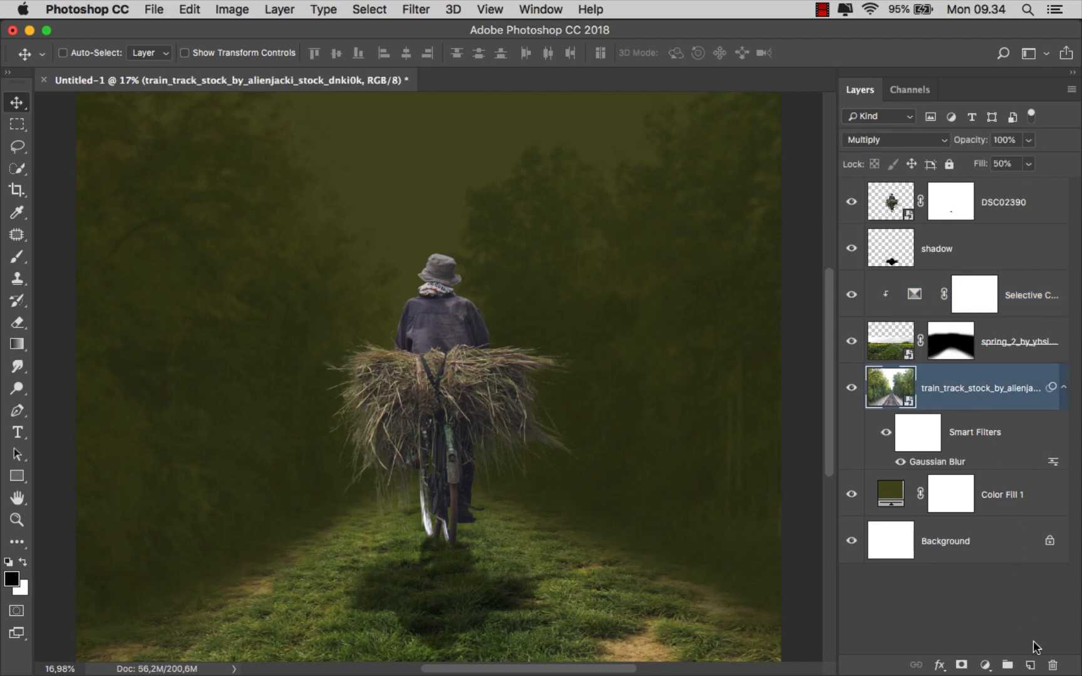
{"action": "left_click", "coordinate": [1030, 664]}
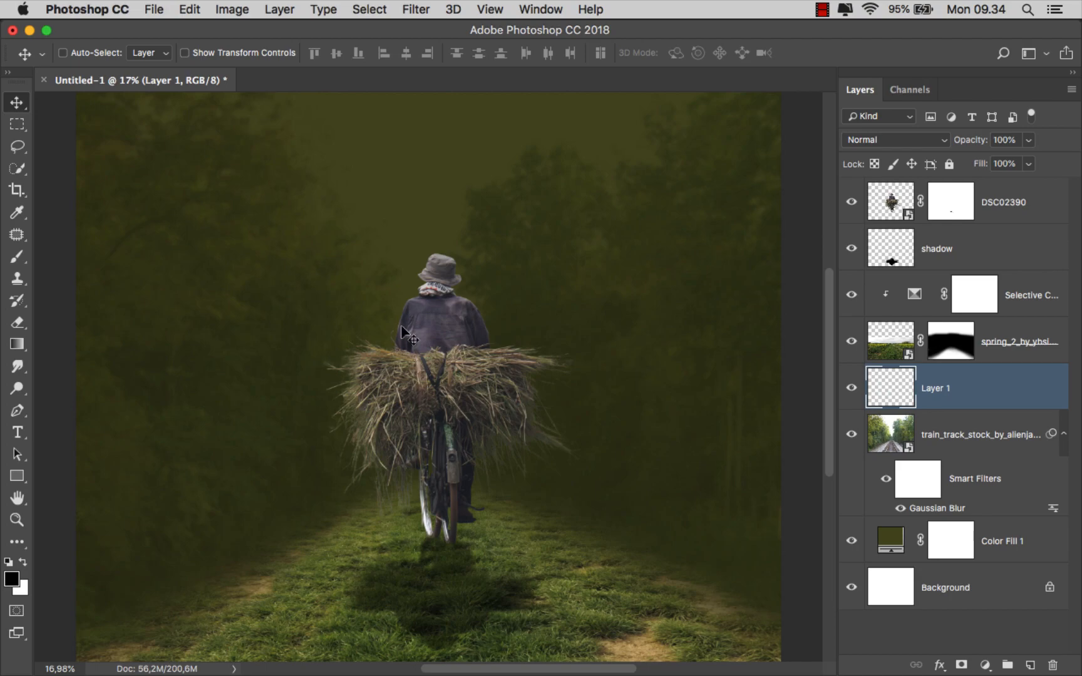
{"action": "left_click_drag", "start_coordinate": [16, 256], "coordinate": [64, 258]}
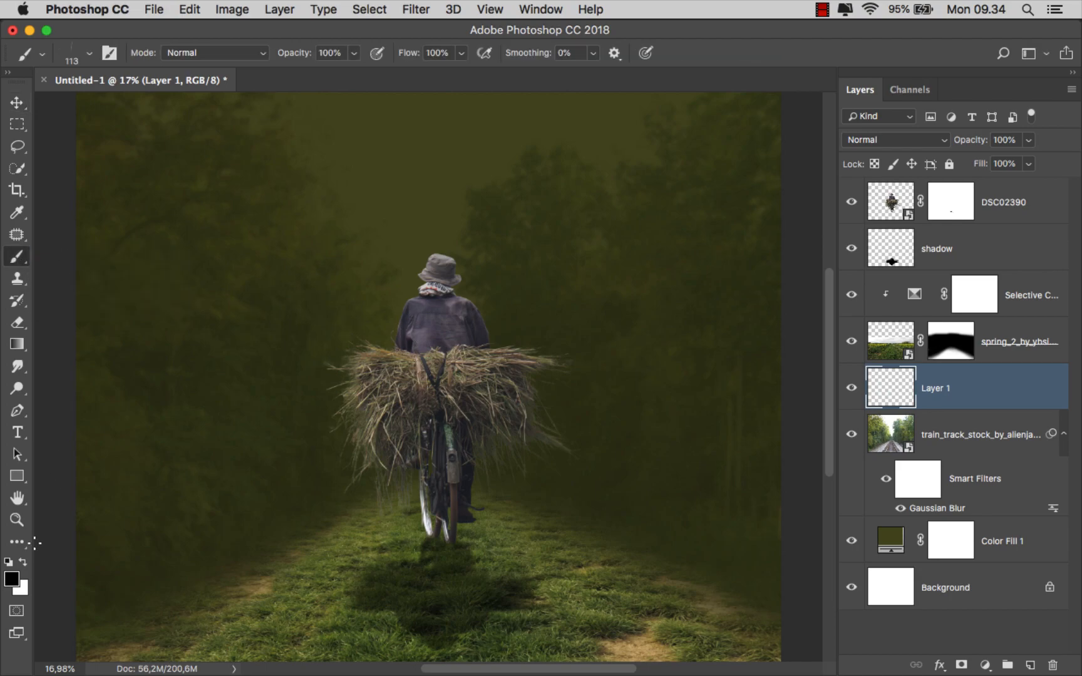
{"action": "right_click", "coordinate": [141, 286]}
{"action": "left_click", "coordinate": [214, 400]}
{"action": "key", "text": "Return"}
- Set the foreground colour to olive #4a4b1f by sampling the sky area
{"action": "left_click", "coordinate": [13, 579]}
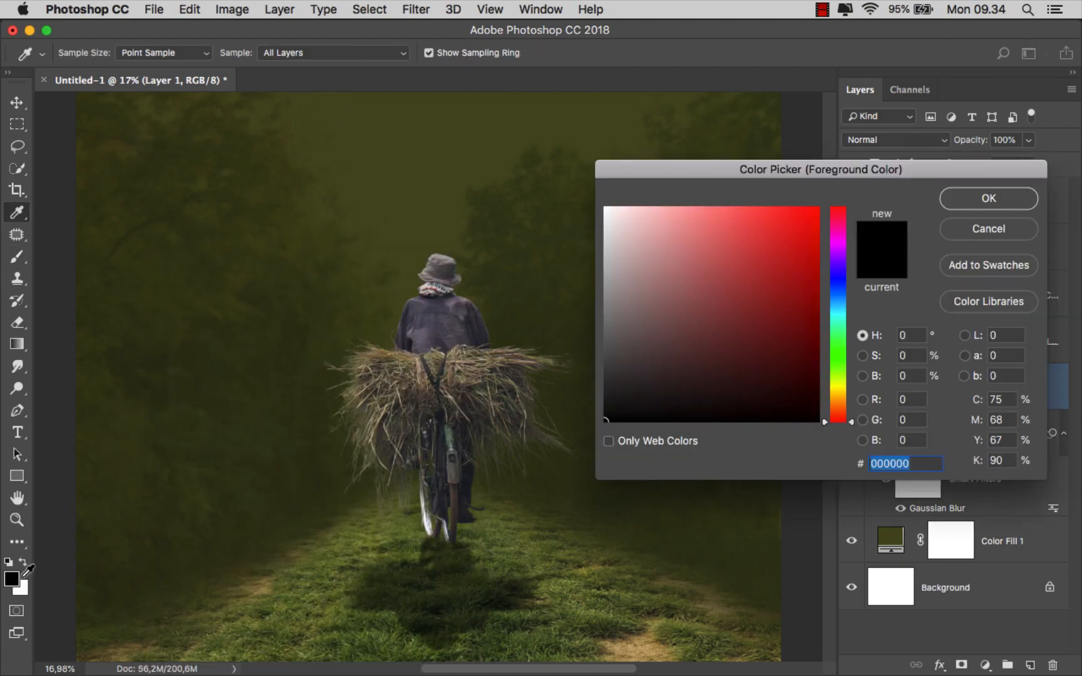
{"action": "left_click", "coordinate": [398, 161]}
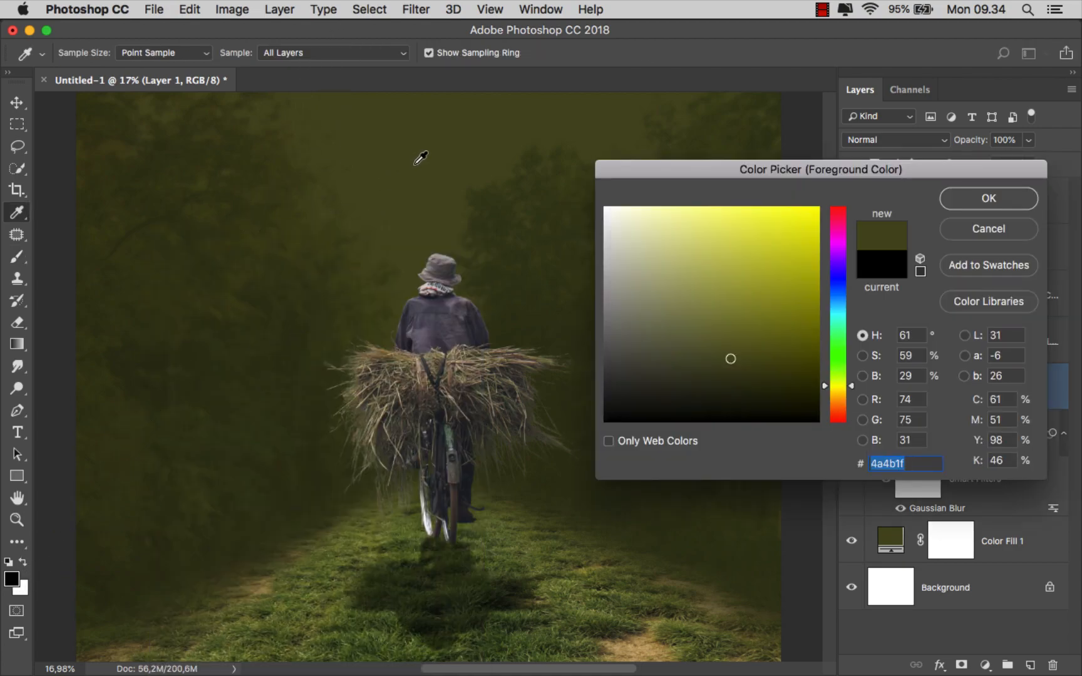
{"action": "left_click", "coordinate": [951, 200]}
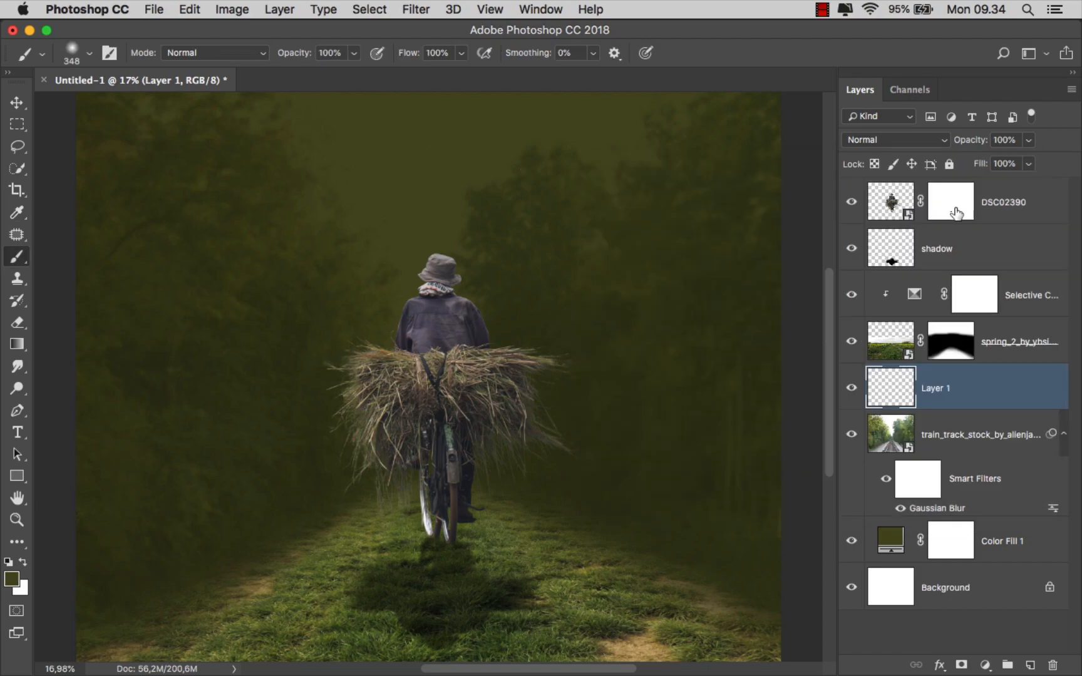
- Paint a soft olive spot at the canvas centre with a 2200-pixel brush and set the layer's blend mode to Linear Dodge (Add)
{"action": "key", "text": "bracketright"}
{"action": "key", "text": "bracketright"}
{"action": "key", "text": "bracketright"}
{"action": "key", "text": "bracketright"}
{"action": "key", "text": "bracketright"}
{"action": "key", "text": "bracketright"}
{"action": "key", "text": "bracketright"}
{"action": "key", "text": "bracketright"}
{"action": "key", "text": "bracketright"}
{"action": "key", "text": "bracketright"}
{"action": "key", "text": "bracketright"}
{"action": "key", "text": "bracketright"}
{"action": "key", "text": "bracketright"}
{"action": "key", "text": "bracketright"}
{"action": "key", "text": "bracketright"}
{"action": "key", "text": "bracketright"}
{"action": "key", "text": "bracketright"}
{"action": "key", "text": "bracketright"}
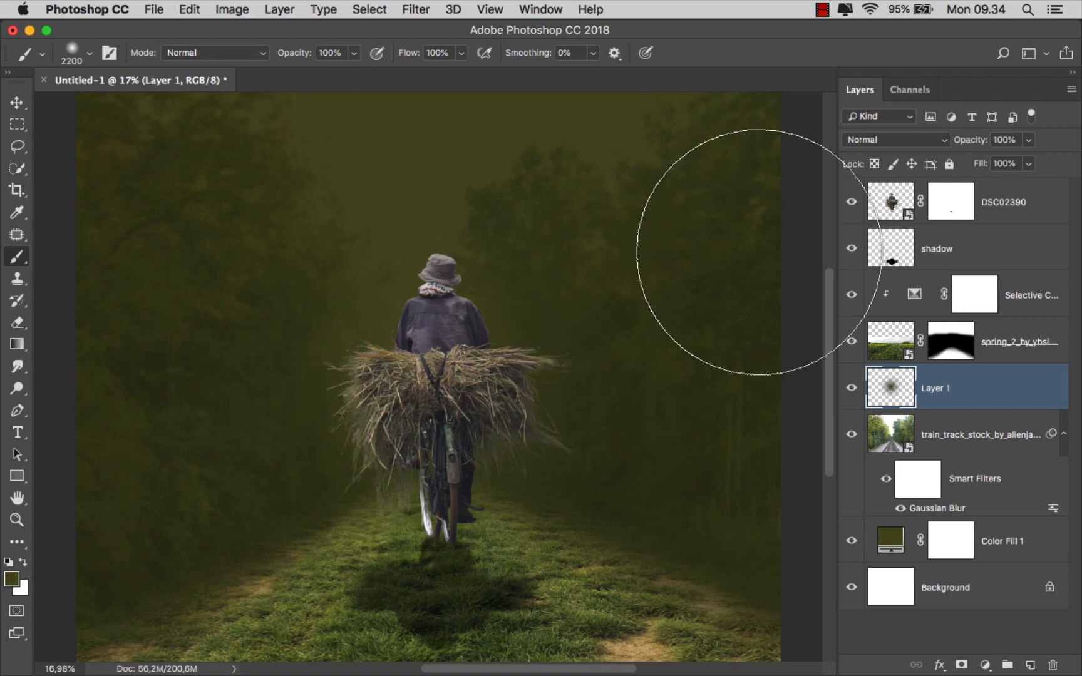
{"action": "left_click", "coordinate": [931, 139]}
{"action": "left_click", "coordinate": [923, 286]}
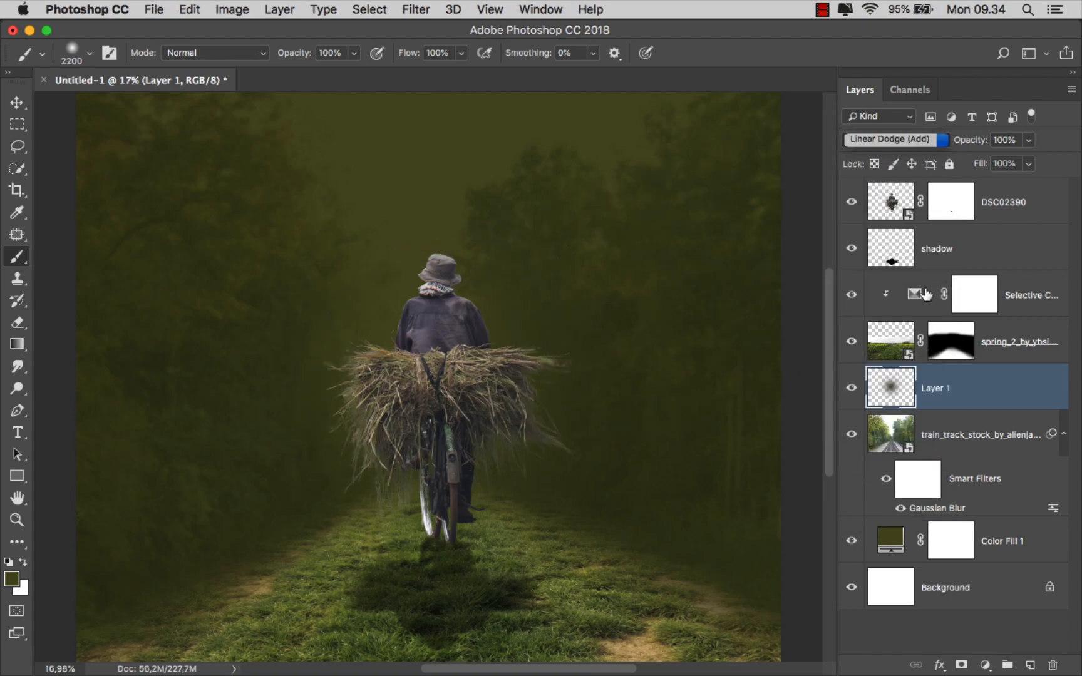
- Transform the glow layer, moving the glow up to the sky's upper edge and enlarging it
{"action": "left_click", "coordinate": [14, 104]}
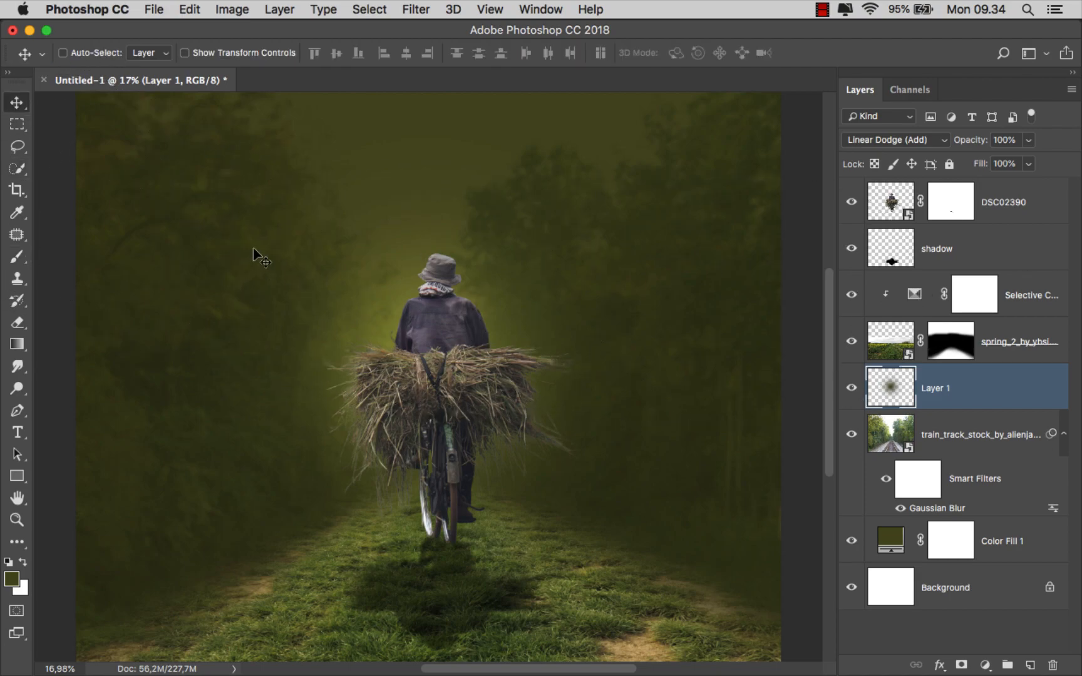
{"action": "scroll", "coordinate": [463, 370], "scroll_direction": "down", "scroll_amount": 3}
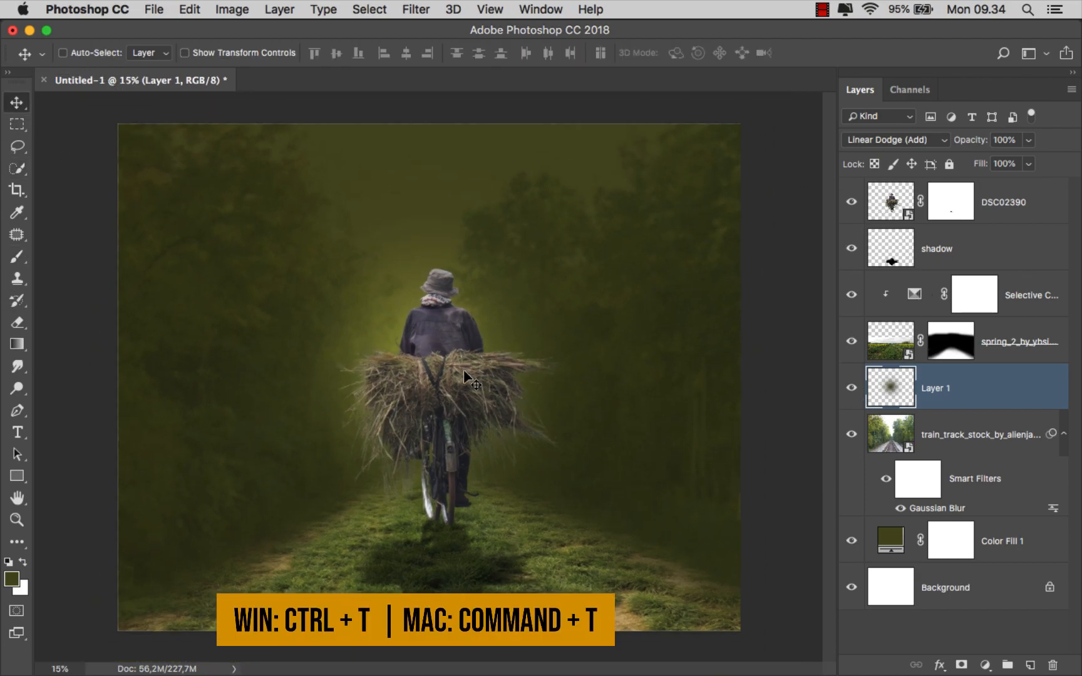
{"action": "key", "text": "super+t"}
{"action": "left_click_drag", "start_coordinate": [446, 371], "coordinate": [446, 167]}
{"action": "scroll", "coordinate": [588, 349], "scroll_direction": "down", "scroll_amount": 2}
{"action": "left_click_drag", "start_coordinate": [615, 378], "coordinate": [754, 453]}
{"action": "key", "text": "Return"}
{"action": "scroll", "coordinate": [531, 317], "scroll_direction": "up", "scroll_amount": 1}
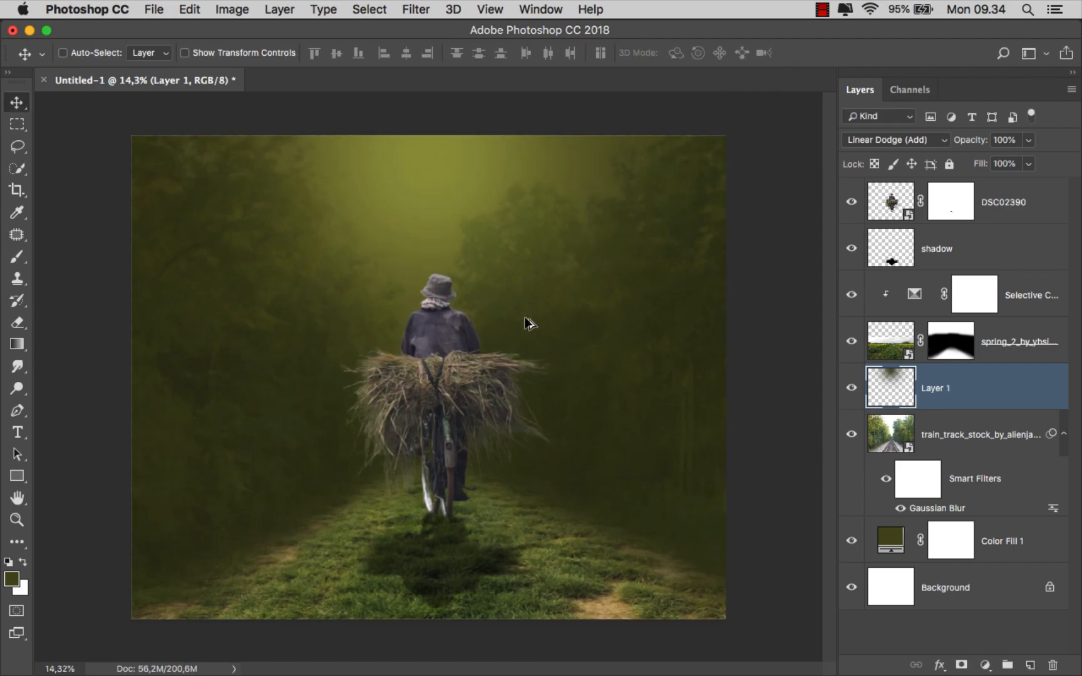
- Duplicate the glow layer and shift the copy down toward the cyclist's head
{"action": "left_click", "coordinate": [850, 386]}
{"action": "key", "text": "super+j"}
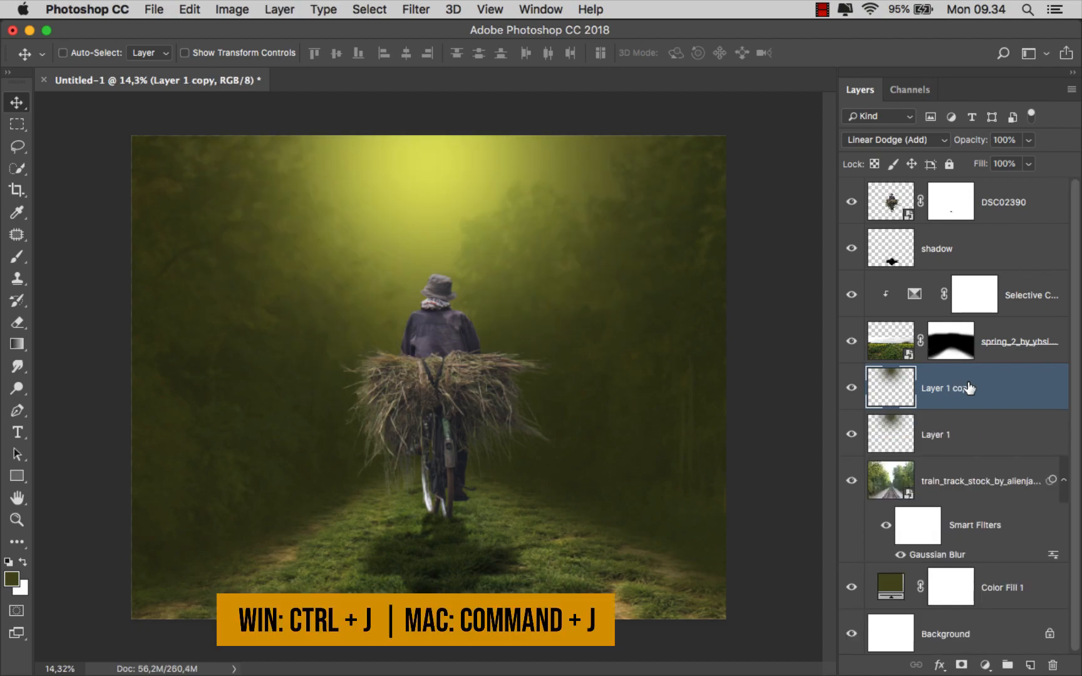
{"action": "left_click_drag", "start_coordinate": [430, 178], "coordinate": [458, 272]}
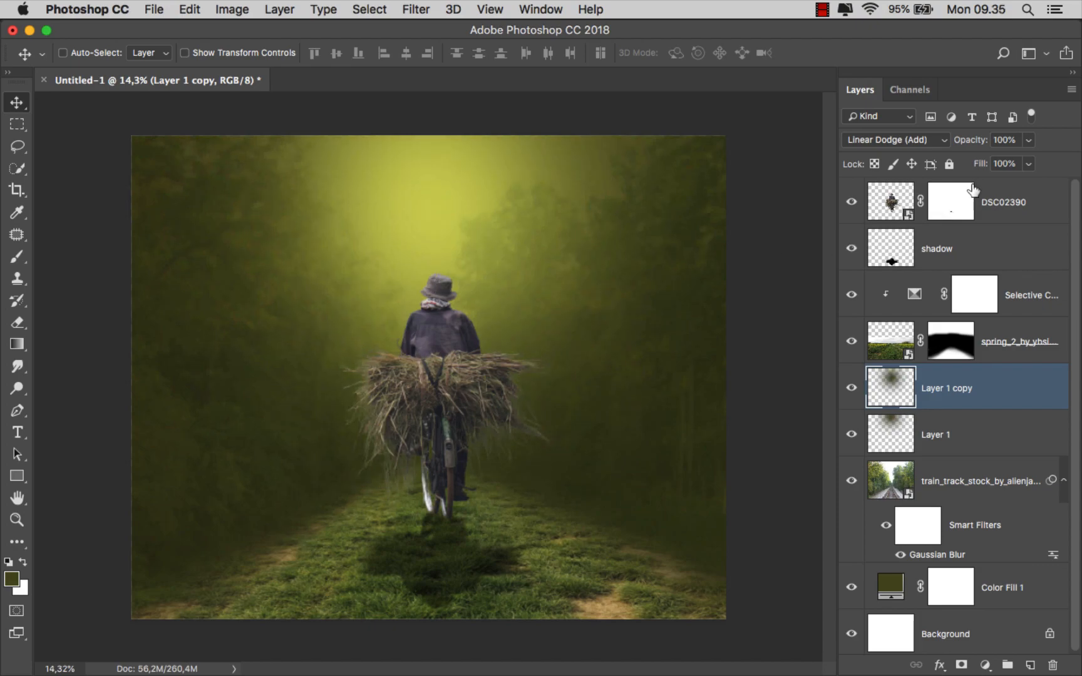
- Lower the duplicated glow layer's fill to 80%
{"action": "left_click", "coordinate": [1029, 164]}
{"action": "left_click_drag", "start_coordinate": [1016, 182], "coordinate": [1012, 184]}
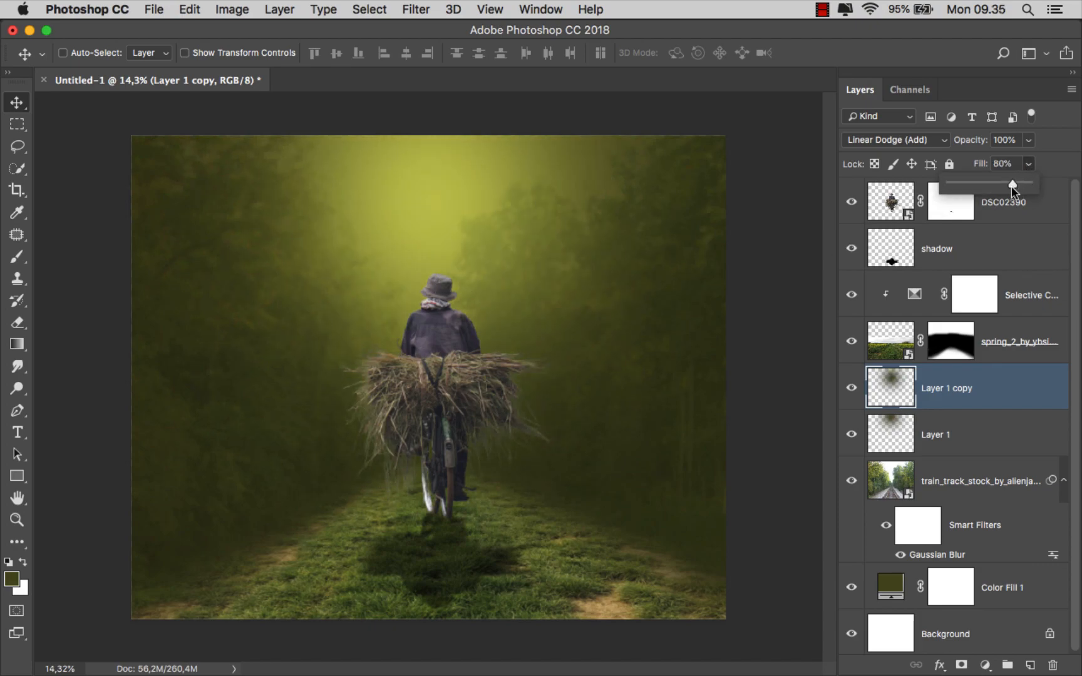
{"action": "left_click", "coordinate": [942, 372]}
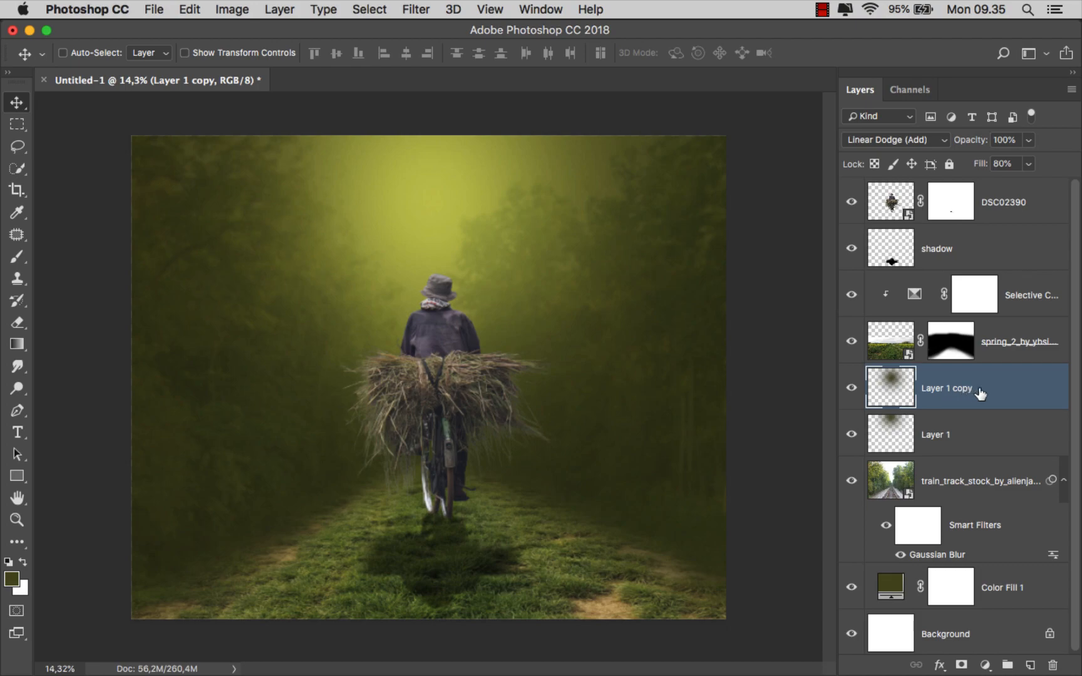
- Add a layer above the Selective Color adjustment and paint black along the canvas's lower edge with a soft 1473-pixel brush
{"action": "left_click", "coordinate": [1031, 303]}
{"action": "left_click", "coordinate": [1030, 665]}
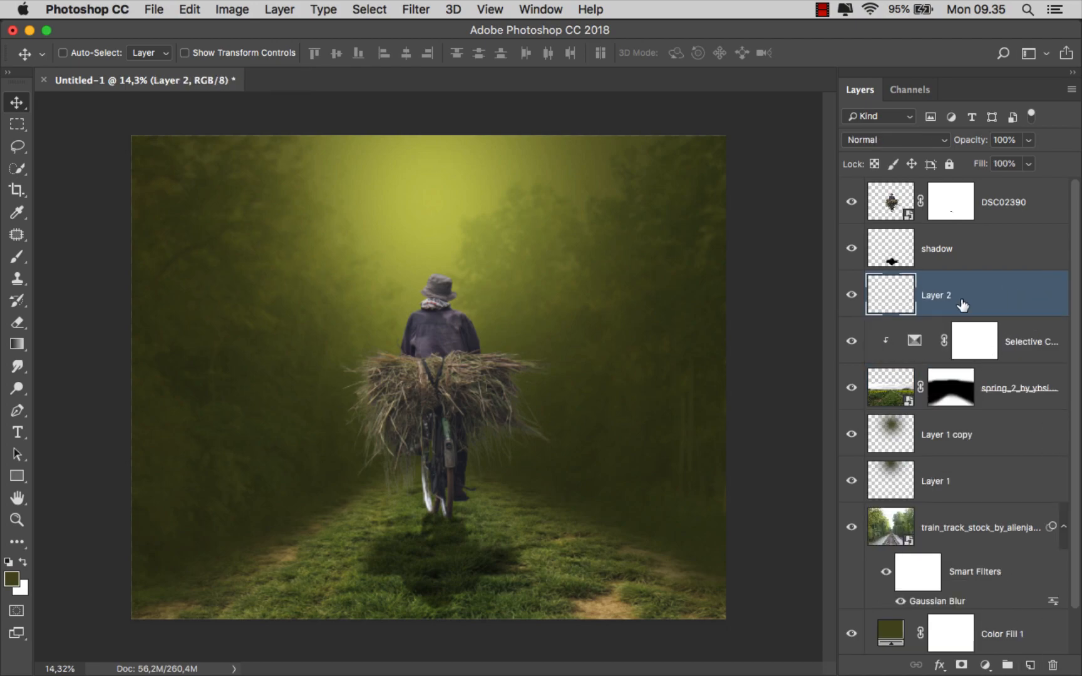
{"action": "left_click", "coordinate": [17, 256]}
{"action": "left_click", "coordinate": [69, 251]}
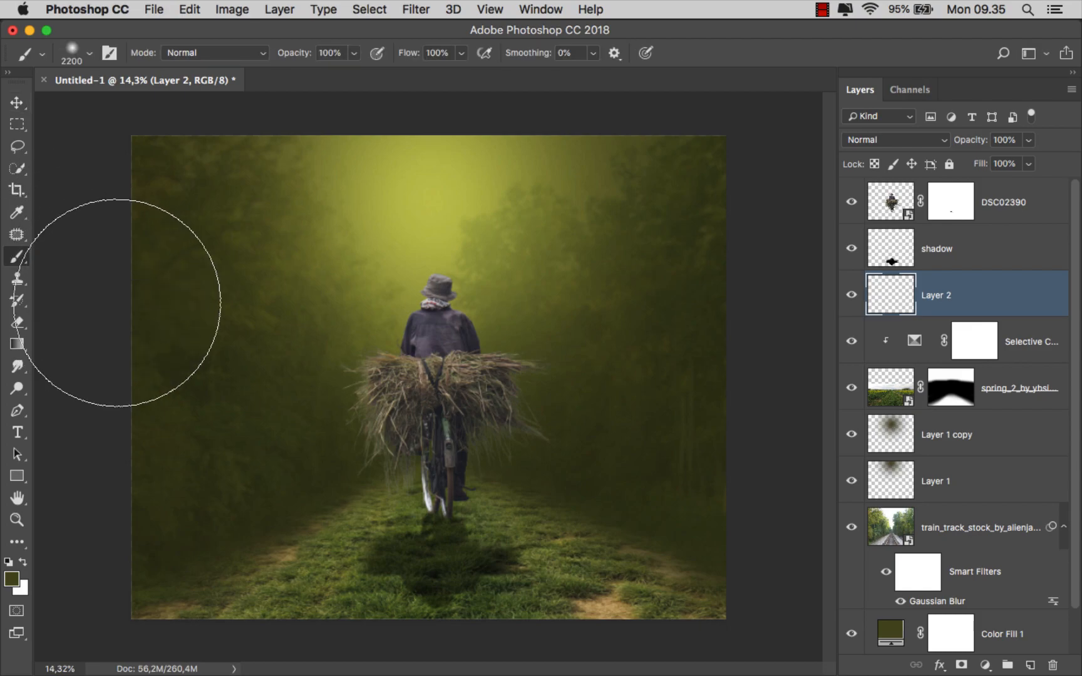
{"action": "left_click", "coordinate": [8, 563]}
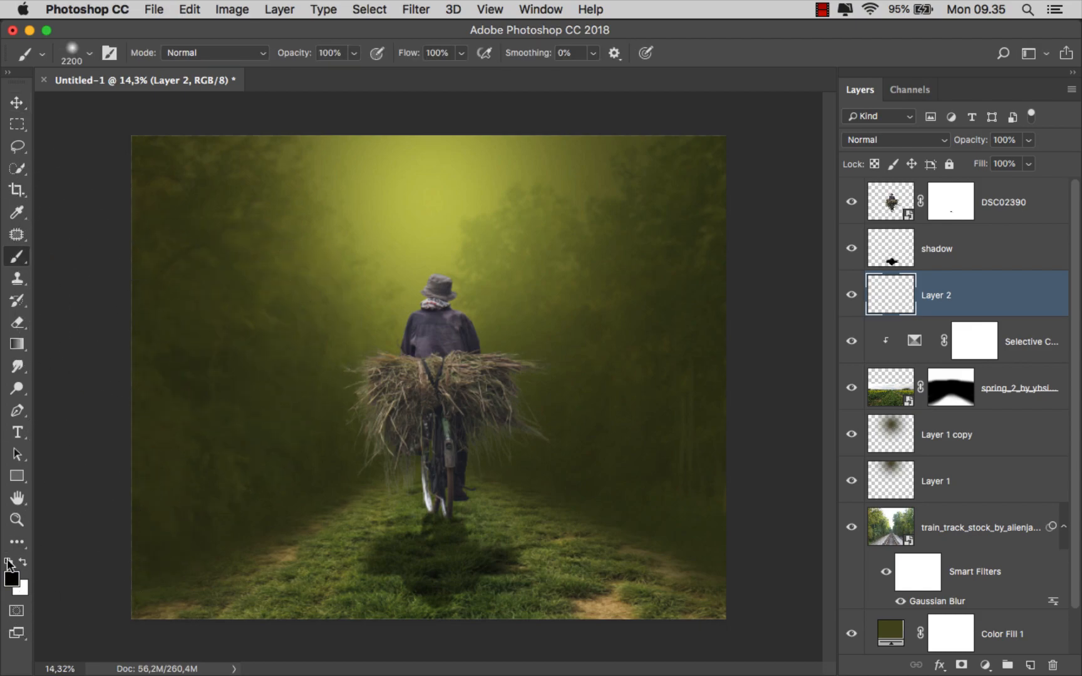
{"action": "left_click_drag", "start_coordinate": [454, 470], "coordinate": [413, 478]}
{"action": "scroll", "coordinate": [628, 618], "scroll_direction": "down", "scroll_amount": 2}
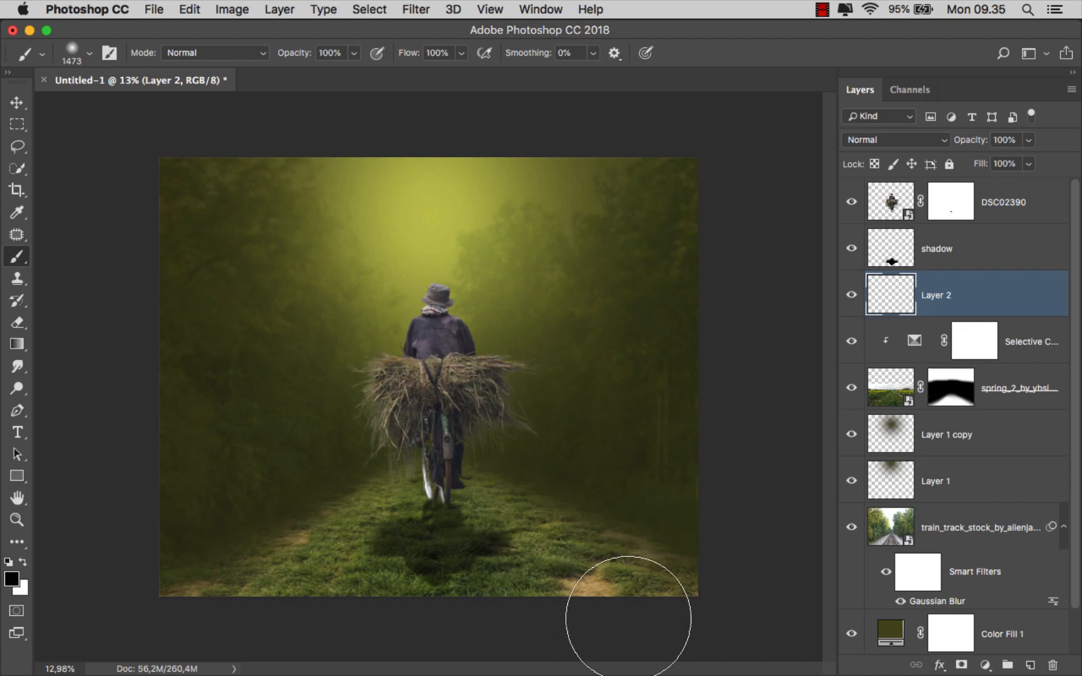
{"action": "scroll", "coordinate": [628, 619], "scroll_direction": "down", "scroll_amount": 2}
{"action": "mouse_move", "coordinate": [580, 589]}
{"action": "left_mouse_down"}
{"action": "mouse_move", "coordinate": [355, 577]}
{"action": "mouse_move", "coordinate": [202, 602]}
{"action": "mouse_move", "coordinate": [344, 573]}
{"action": "mouse_move", "coordinate": [473, 568]}
{"action": "mouse_move", "coordinate": [642, 604]}
{"action": "left_mouse_up"}
{"action": "scroll", "coordinate": [557, 473], "scroll_direction": "up", "scroll_amount": 3}
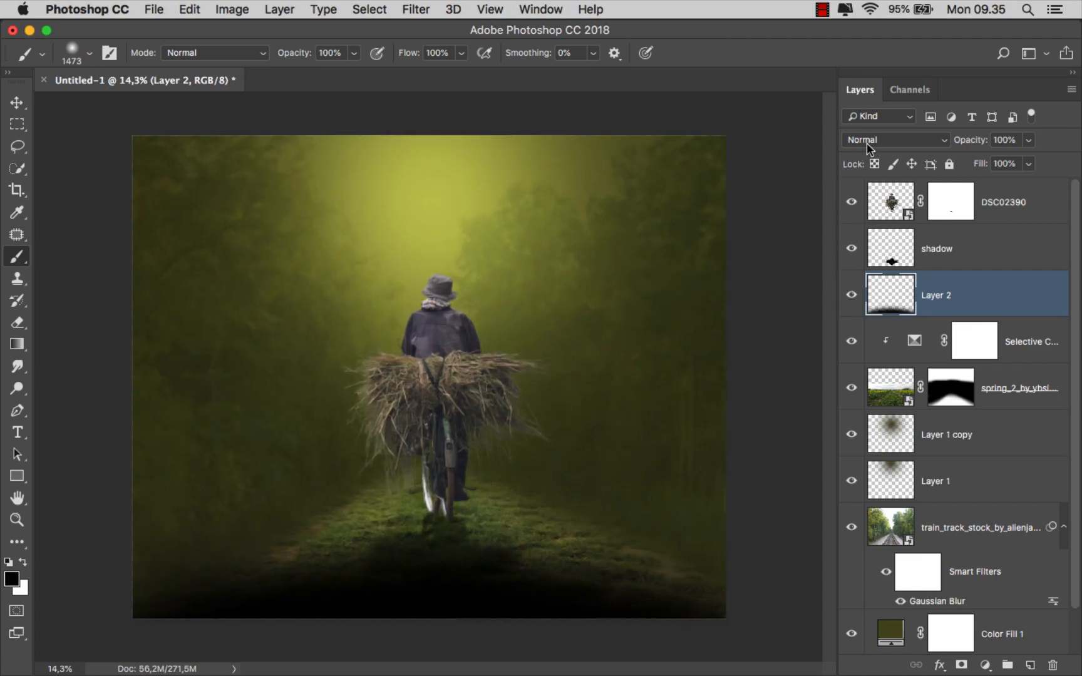
- Set the black-painted foreground layer to Soft Light with 33% fill and compare the image with and without it
{"action": "left_click", "coordinate": [867, 146]}
{"action": "left_click", "coordinate": [871, 329]}
{"action": "scroll", "coordinate": [675, 351], "scroll_direction": "up", "scroll_amount": 1}
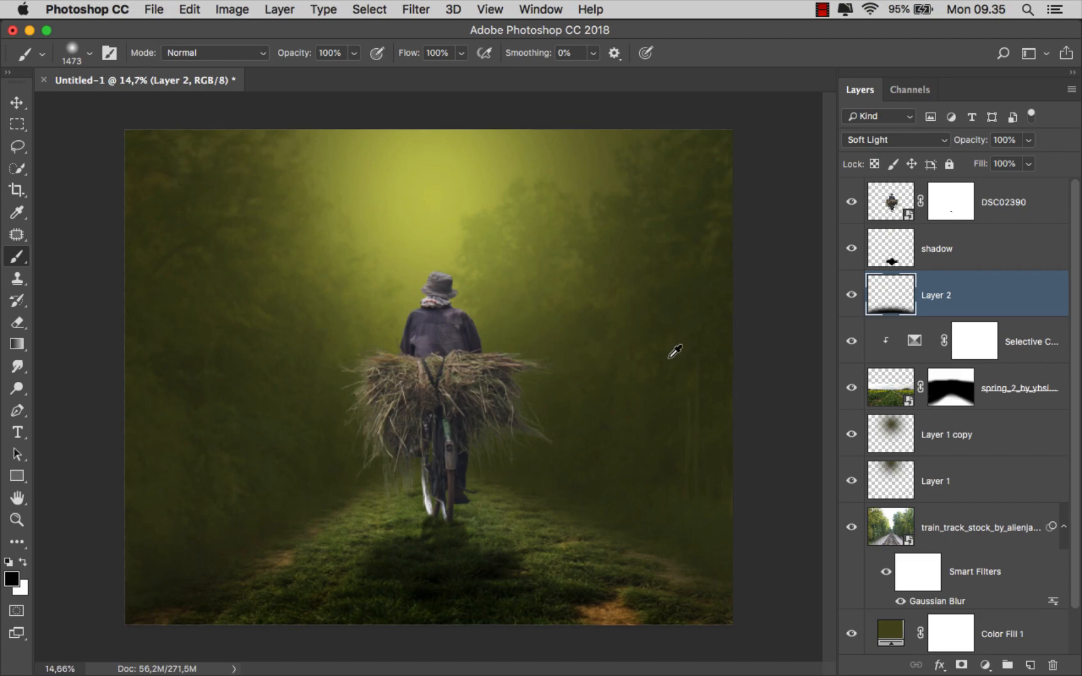
{"action": "scroll", "coordinate": [675, 352], "scroll_direction": "up", "scroll_amount": 1}
{"action": "left_click_drag", "start_coordinate": [1030, 165], "coordinate": [972, 201]}
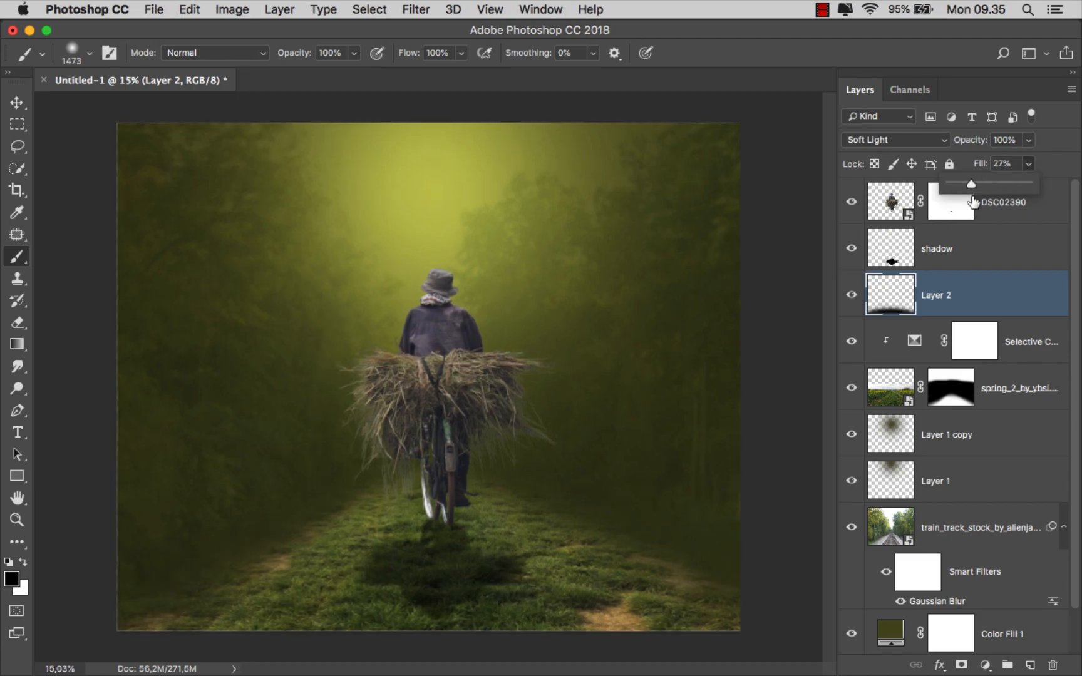
{"action": "left_click_drag", "start_coordinate": [970, 186], "coordinate": [973, 209]}
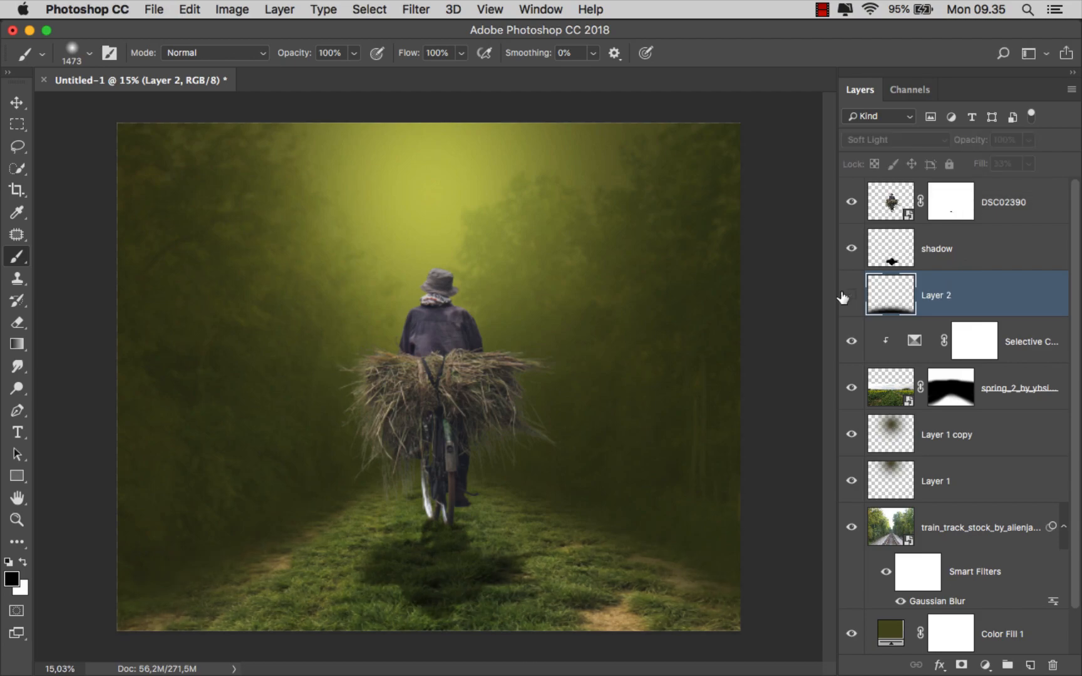
{"action": "scroll", "coordinate": [707, 321], "scroll_direction": "up", "scroll_amount": 1}
{"action": "scroll", "coordinate": [707, 321], "scroll_direction": "up", "scroll_amount": 1}
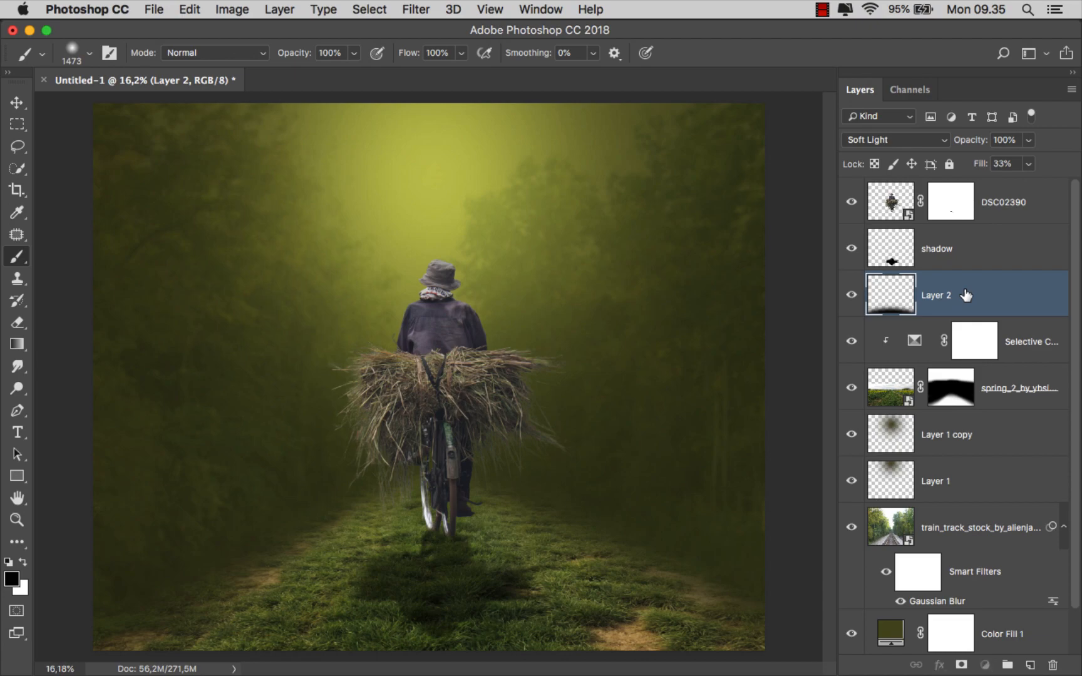
- Add an empty layer above the cyclist layer and clip it to the cyclist
{"action": "key", "text": "v"}
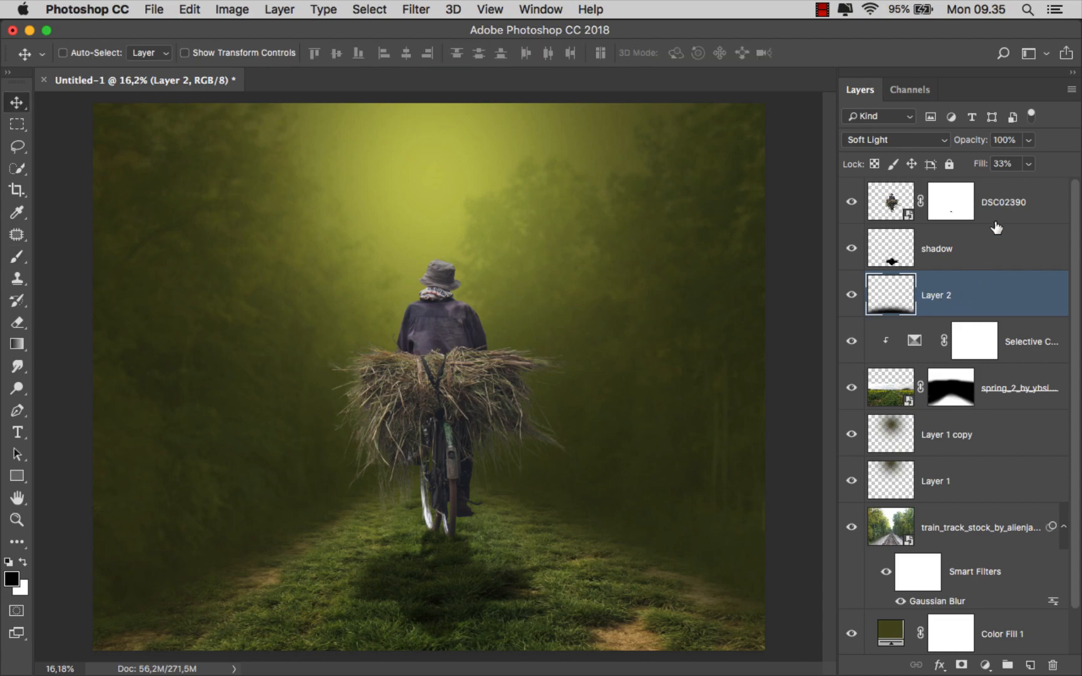
{"action": "left_click", "coordinate": [1005, 204]}
{"action": "left_click", "coordinate": [1028, 663]}
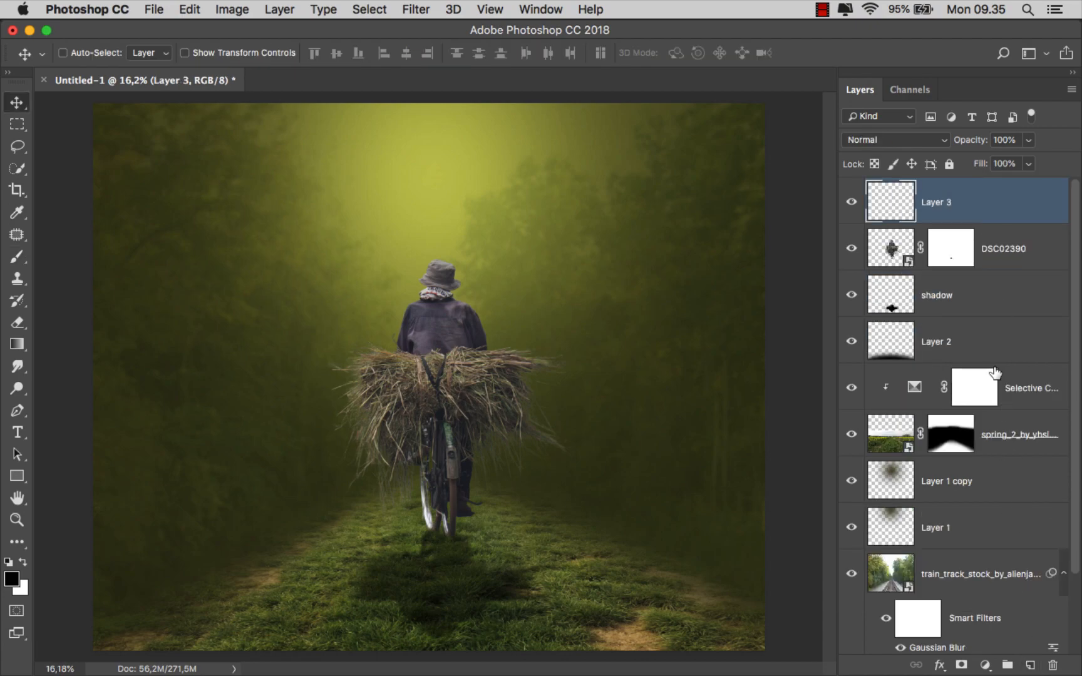
{"action": "right_click", "coordinate": [972, 214]}
{"action": "left_click", "coordinate": [838, 489]}
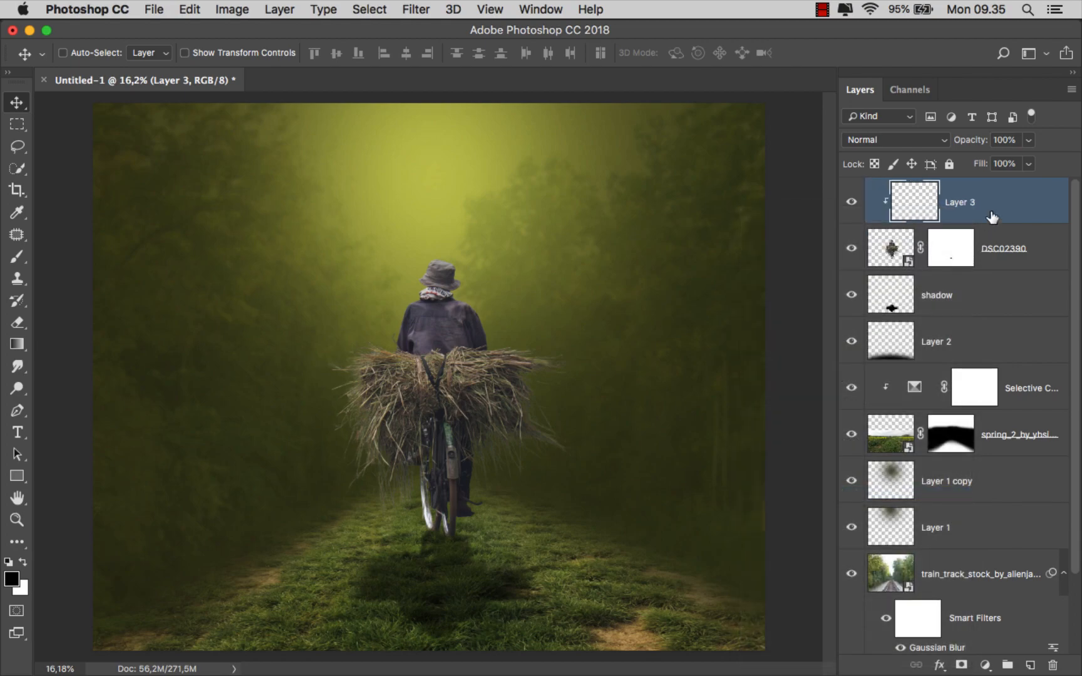
- Set the clipped layer's blend mode to Soft Light and prepare a soft black brush of 455 pixels at 18% opacity
{"action": "left_click", "coordinate": [17, 256]}
{"action": "left_click", "coordinate": [66, 256]}
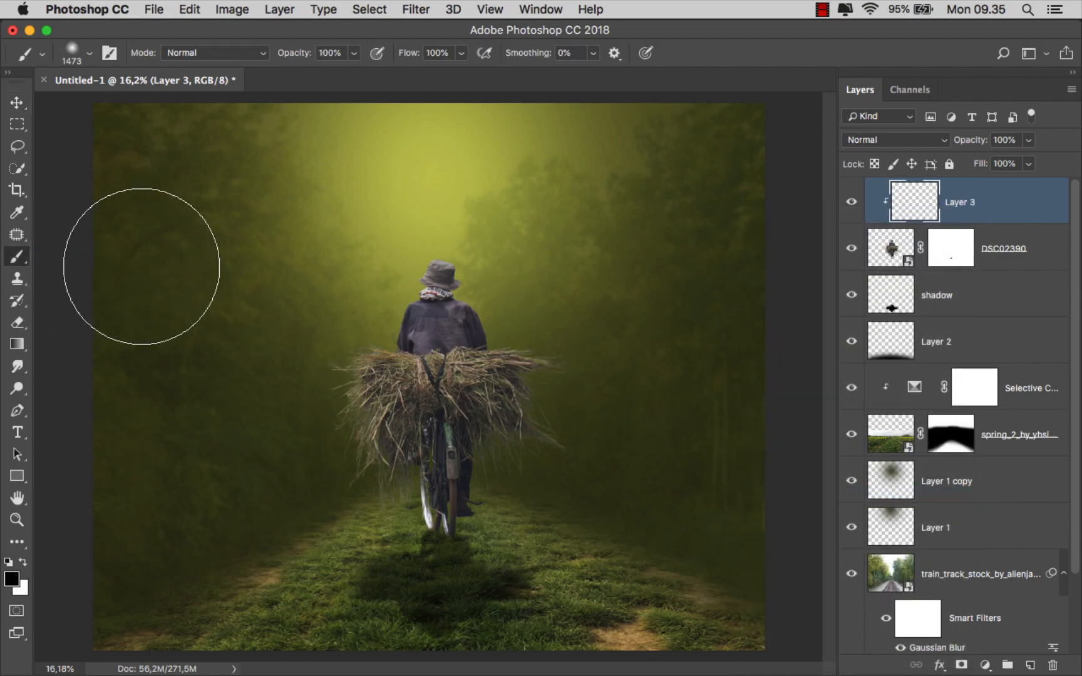
{"action": "scroll", "coordinate": [348, 359], "scroll_direction": "up", "scroll_amount": 5}
{"action": "left_click_drag", "start_coordinate": [420, 347], "coordinate": [343, 352]}
{"action": "scroll", "coordinate": [373, 360], "scroll_direction": "up", "scroll_amount": 1}
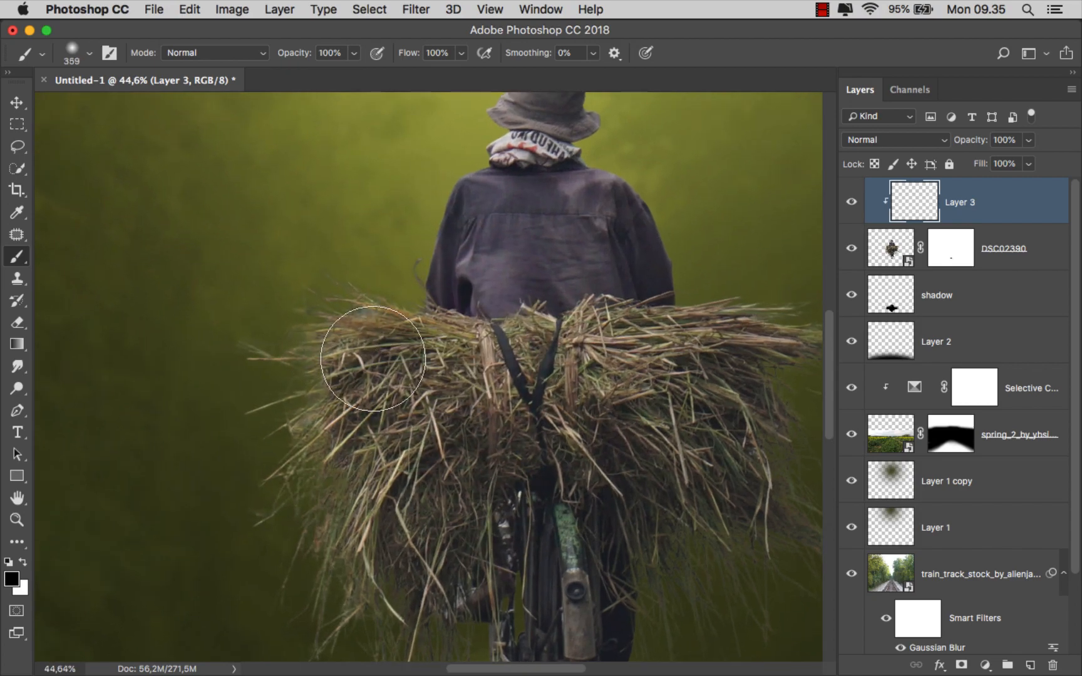
{"action": "left_click", "coordinate": [858, 142]}
{"action": "left_click", "coordinate": [882, 327]}
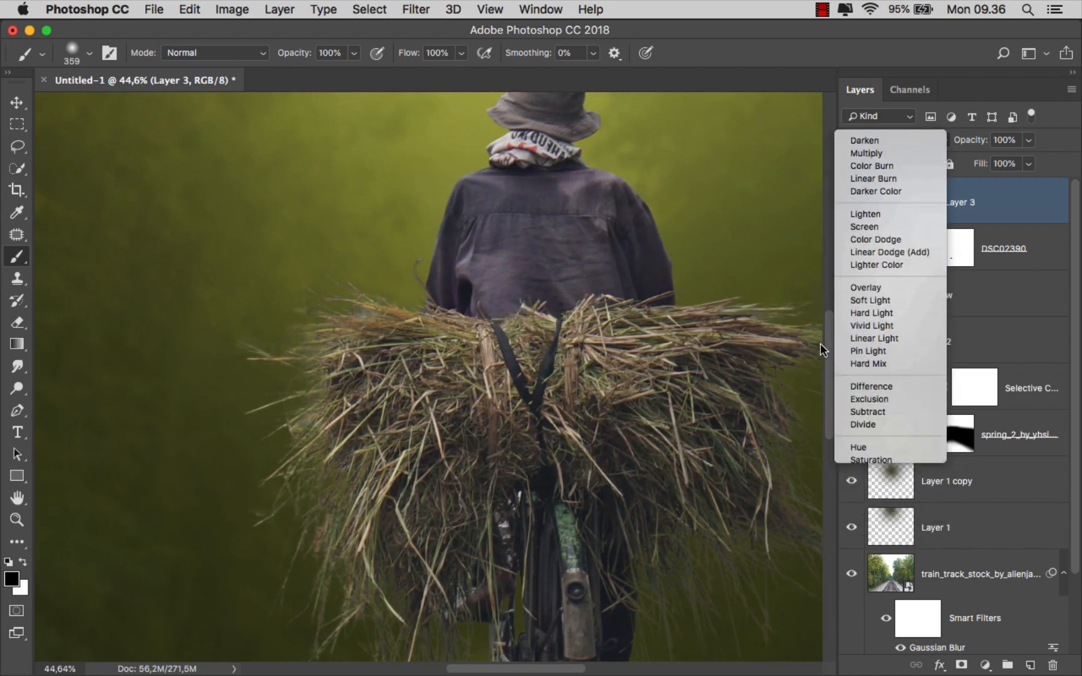
{"action": "left_click_drag", "start_coordinate": [353, 53], "coordinate": [288, 74]}
{"action": "left_click_drag", "start_coordinate": [294, 275], "coordinate": [350, 275]}
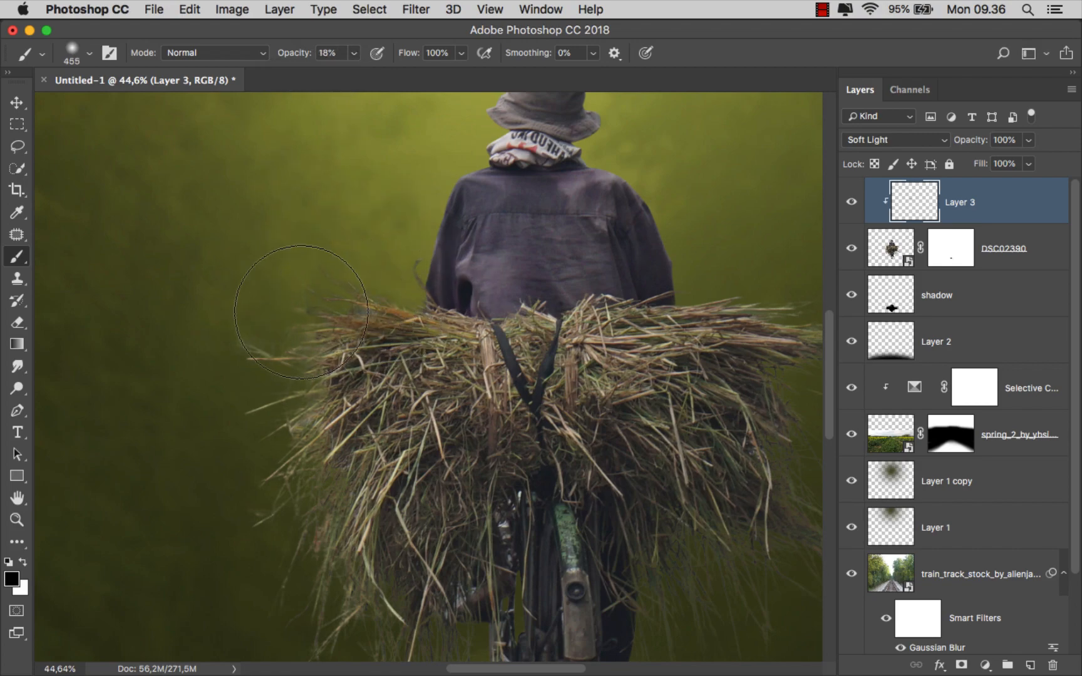
- Darken the hay's left side and lower strands with the soft black brush at 18% opacity on the clipped Soft Light layer
{"action": "scroll", "coordinate": [289, 347], "scroll_direction": "down", "scroll_amount": 3}
{"action": "left_click_drag", "start_coordinate": [330, 364], "coordinate": [350, 363]}
{"action": "scroll", "coordinate": [294, 411], "scroll_direction": "down", "scroll_amount": 1}
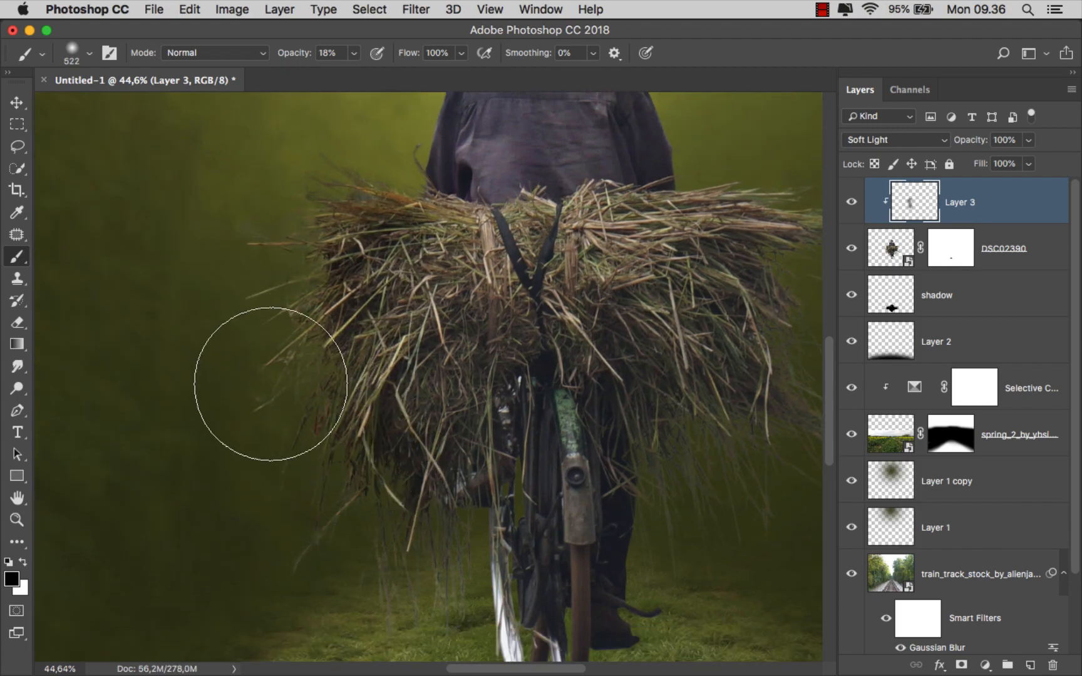
{"action": "scroll", "coordinate": [278, 396], "scroll_direction": "down", "scroll_amount": 1}
{"action": "left_click_drag", "start_coordinate": [395, 543], "coordinate": [379, 567]}
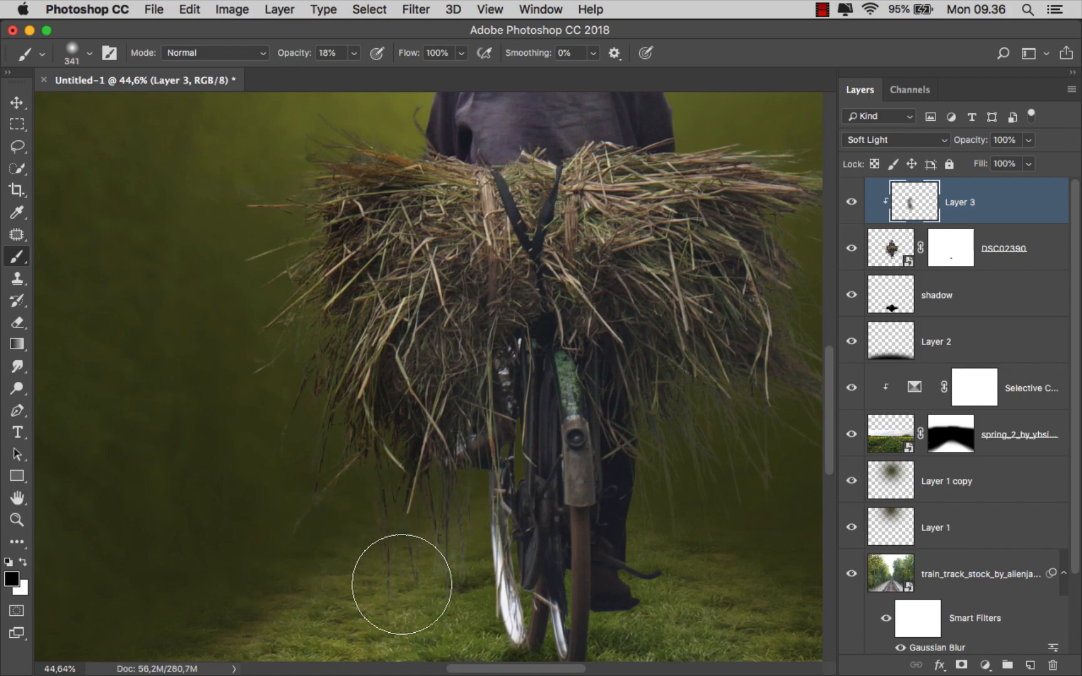
{"action": "scroll", "coordinate": [442, 470], "scroll_direction": "down", "scroll_amount": 2}
{"action": "left_click_drag", "start_coordinate": [434, 500], "coordinate": [423, 501]}
- Shade the hay's right side and trailing strands with a soft 351-pixel brush, and compare the cyclist with and without the shading layer
{"action": "mouse_move", "coordinate": [679, 436]}
{"action": "left_mouse_down"}
{"action": "mouse_move", "coordinate": [691, 436]}
{"action": "mouse_move", "coordinate": [526, 495]}
{"action": "left_mouse_up"}
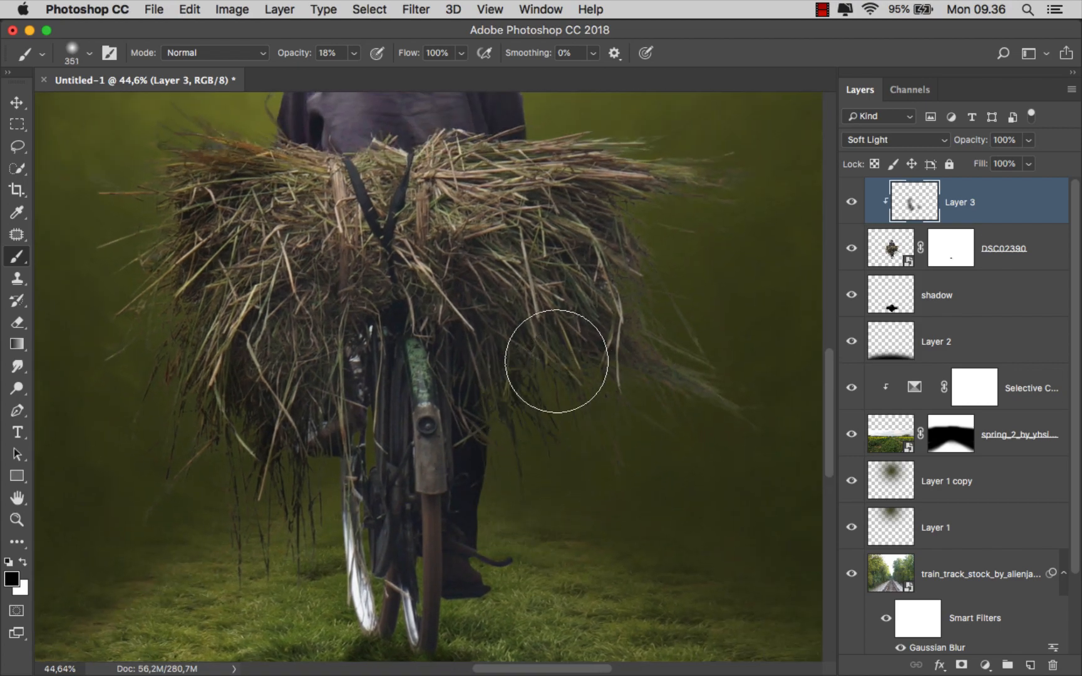
{"action": "mouse_move", "coordinate": [663, 424]}
{"action": "left_mouse_down"}
{"action": "mouse_move", "coordinate": [658, 350]}
{"action": "mouse_move", "coordinate": [702, 370]}
{"action": "mouse_move", "coordinate": [754, 432]}
{"action": "mouse_move", "coordinate": [752, 414]}
{"action": "mouse_move", "coordinate": [639, 471]}
{"action": "mouse_move", "coordinate": [608, 456]}
{"action": "left_mouse_up"}
{"action": "left_click_drag", "start_coordinate": [693, 381], "coordinate": [564, 540]}
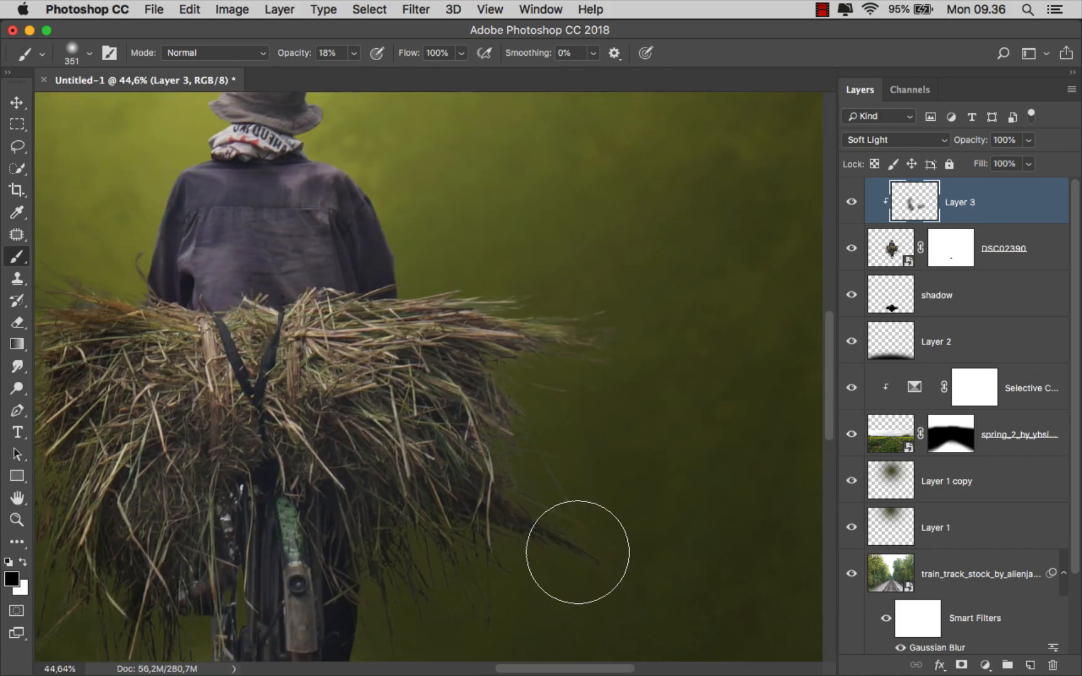
{"action": "mouse_move", "coordinate": [514, 454]}
{"action": "left_mouse_down"}
{"action": "mouse_move", "coordinate": [601, 526]}
{"action": "mouse_move", "coordinate": [576, 505]}
{"action": "mouse_move", "coordinate": [567, 426]}
{"action": "mouse_move", "coordinate": [608, 313]}
{"action": "mouse_move", "coordinate": [572, 352]}
{"action": "mouse_move", "coordinate": [530, 350]}
{"action": "mouse_move", "coordinate": [483, 339]}
{"action": "mouse_move", "coordinate": [489, 307]}
{"action": "mouse_move", "coordinate": [619, 343]}
{"action": "left_mouse_up"}
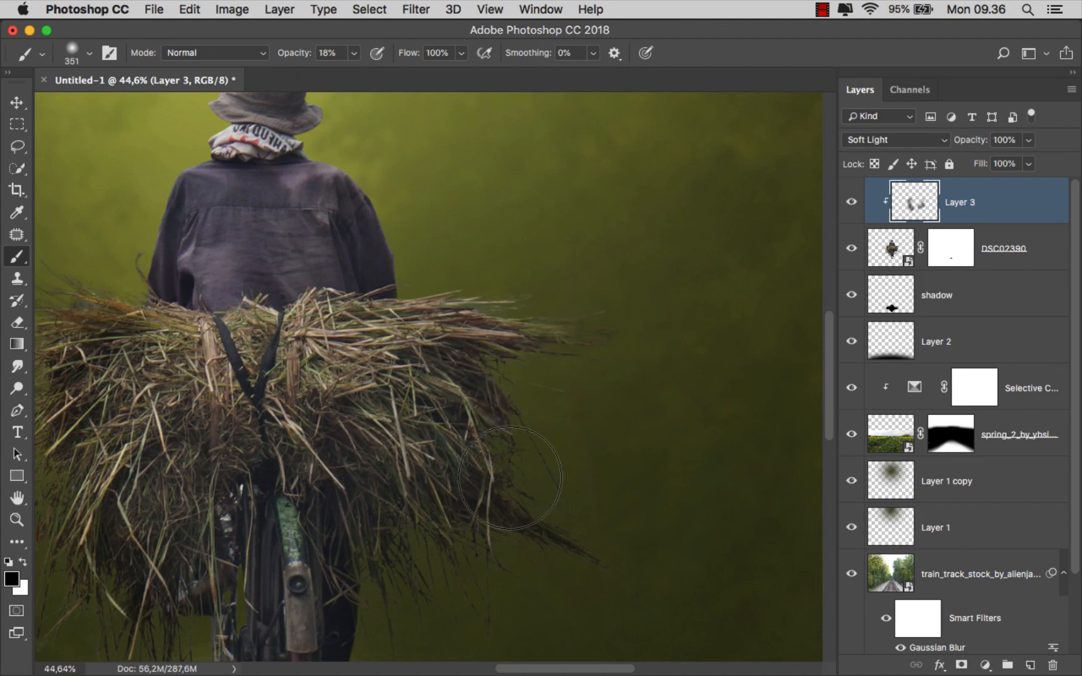
{"action": "scroll", "coordinate": [567, 428], "scroll_direction": "down", "scroll_amount": 1}
{"action": "scroll", "coordinate": [571, 423], "scroll_direction": "down", "scroll_amount": 5}
{"action": "left_click", "coordinate": [851, 202]}
{"action": "left_click", "coordinate": [852, 202]}
{"action": "left_click_drag", "start_coordinate": [628, 403], "coordinate": [632, 400]}
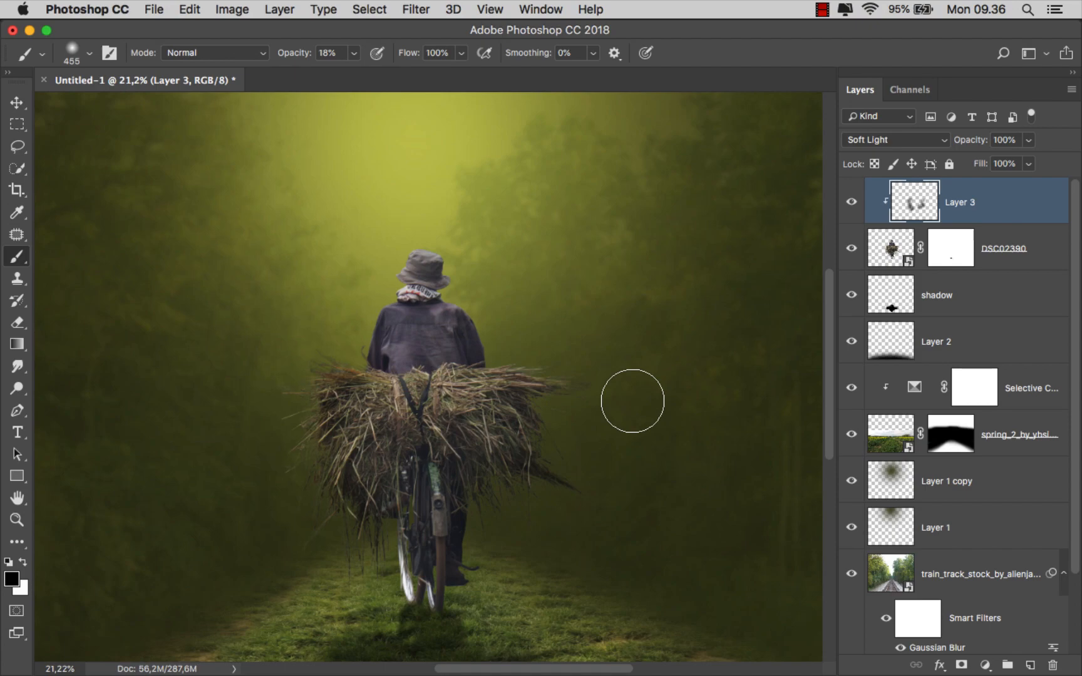
{"action": "scroll", "coordinate": [632, 400], "scroll_direction": "down", "scroll_amount": 2}
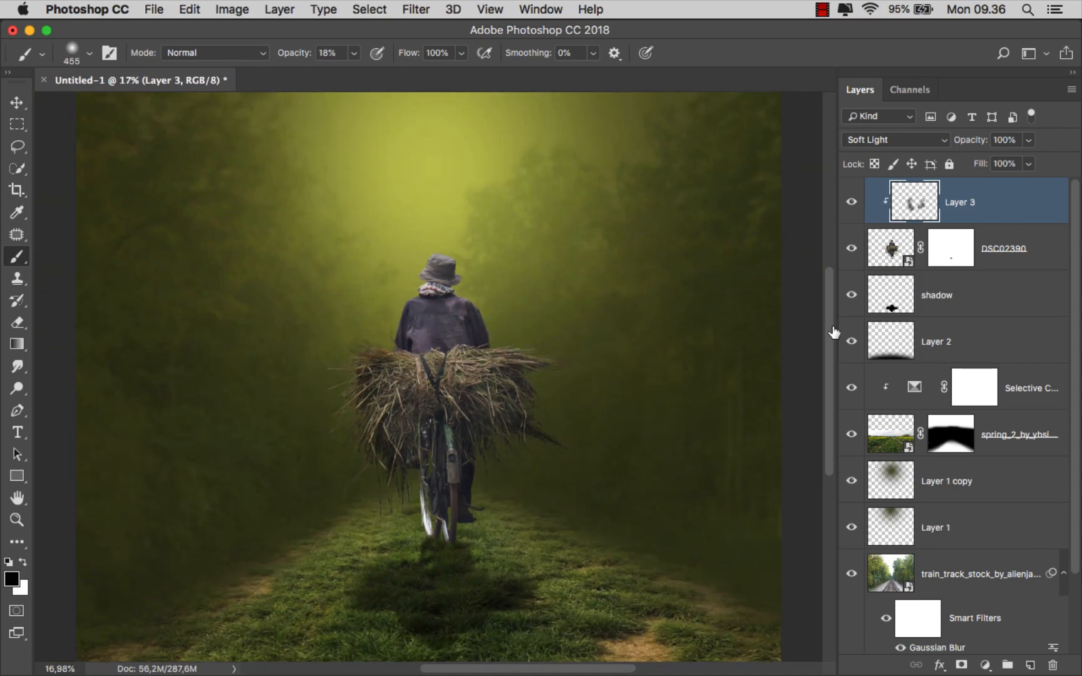
- Add an Exposure adjustment clipped to the cyclist and lower its gamma correction and exposure to darken him
{"action": "key", "text": "v"}
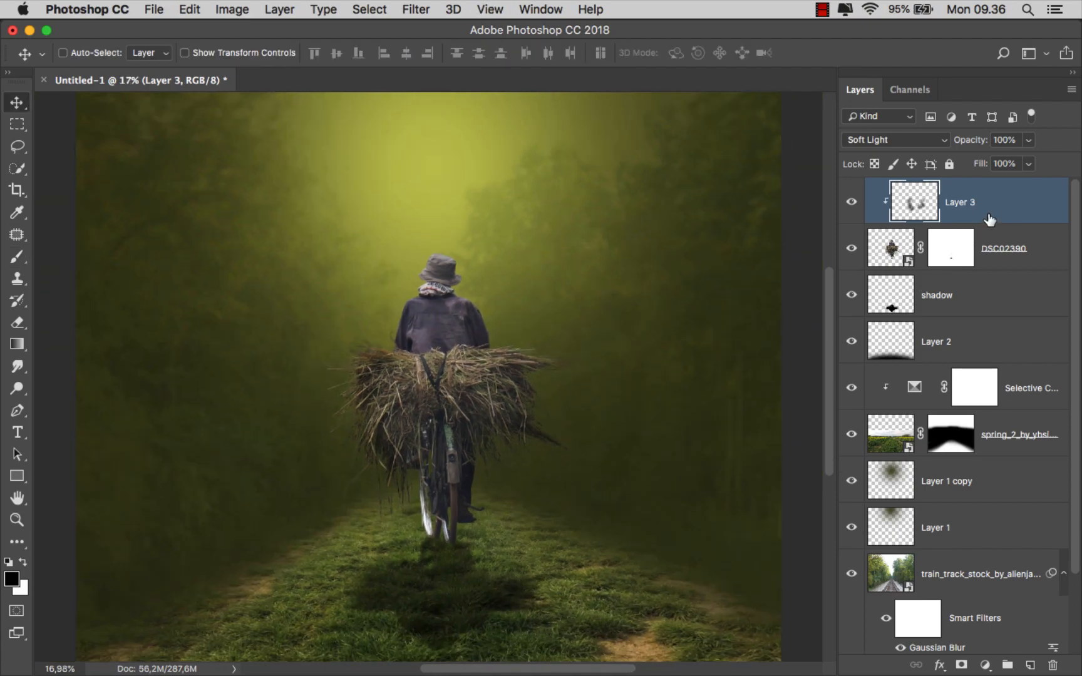
{"action": "left_click", "coordinate": [985, 664]}
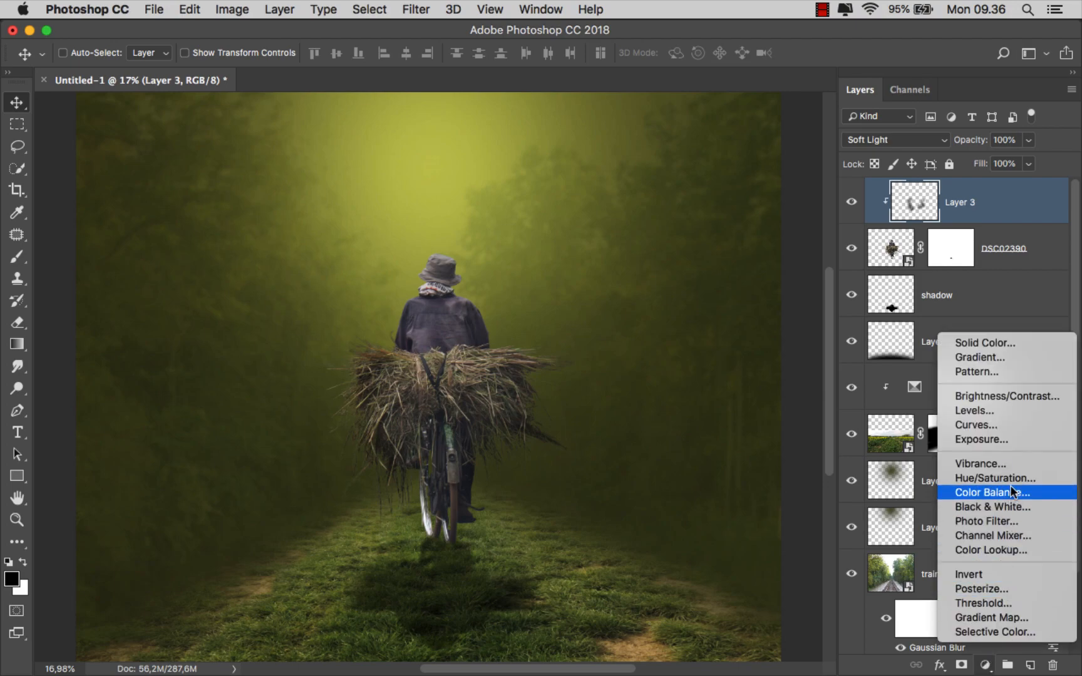
{"action": "left_click", "coordinate": [1014, 442]}
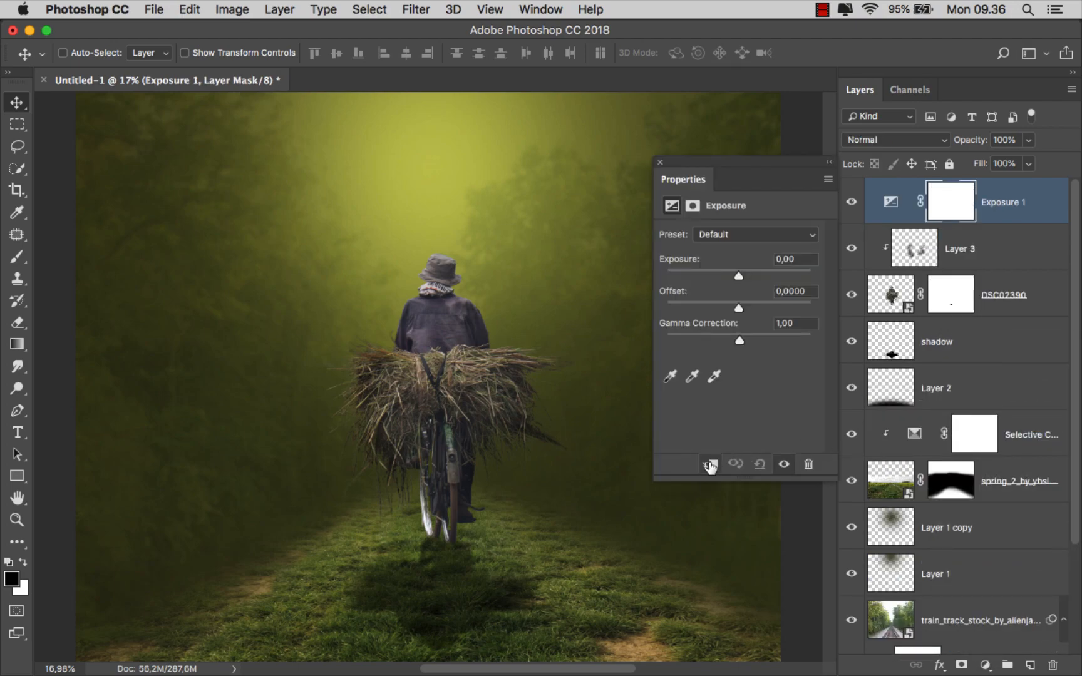
{"action": "left_click", "coordinate": [709, 465]}
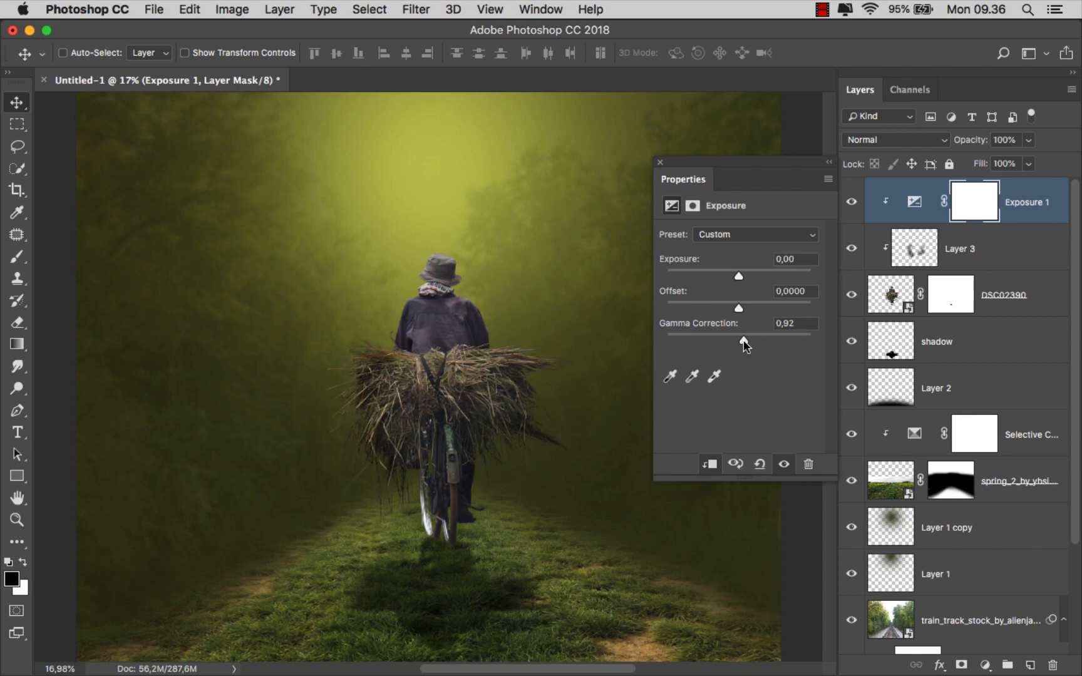
{"action": "left_click_drag", "start_coordinate": [734, 274], "coordinate": [727, 275]}
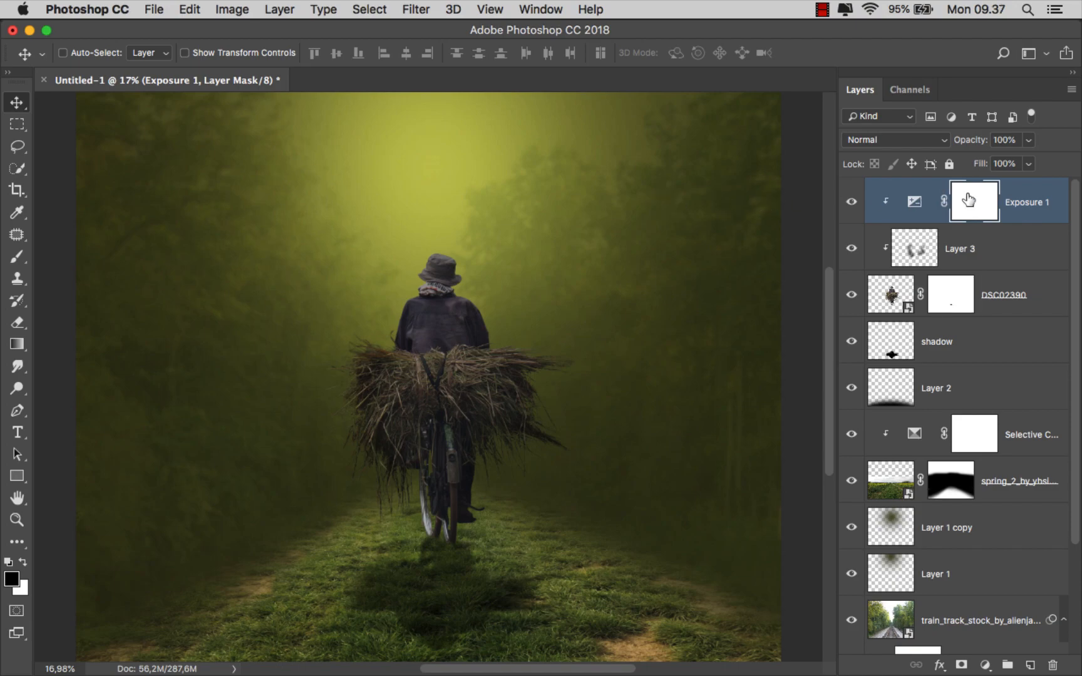
- Paint black at 100% brush opacity on the Exposure mask over the cyclist's head, shoulders and upper back
{"action": "left_click", "coordinate": [17, 256]}
{"action": "left_click", "coordinate": [156, 260]}
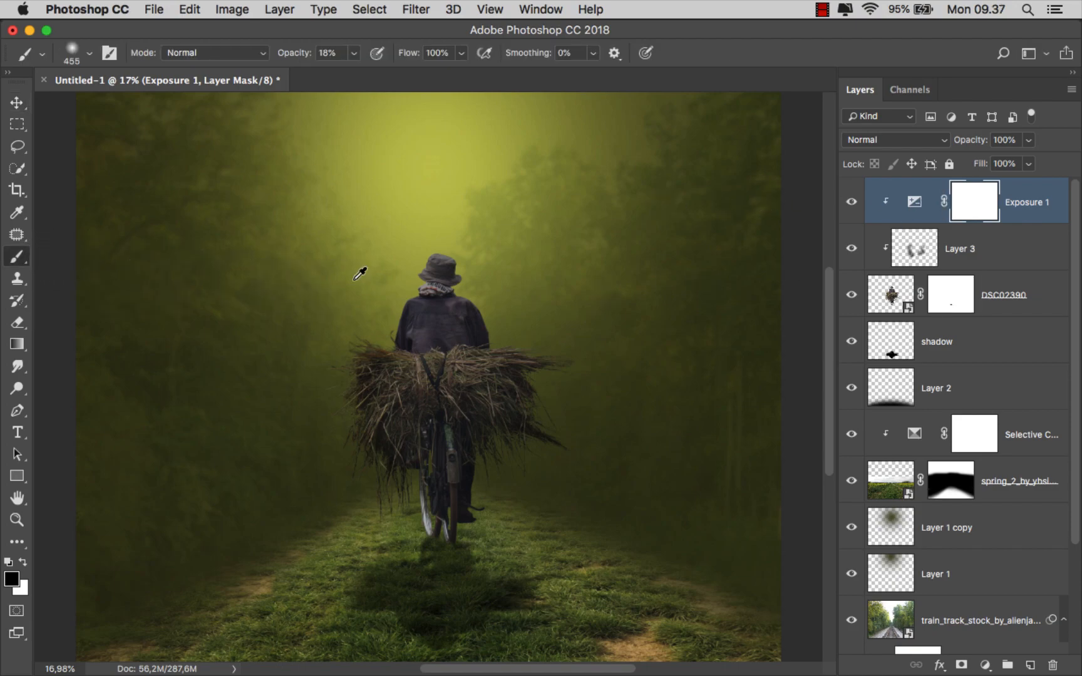
{"action": "scroll", "coordinate": [361, 271], "scroll_direction": "up", "scroll_amount": 1}
{"action": "left_click", "coordinate": [354, 53]}
{"action": "left_click_drag", "start_coordinate": [353, 73], "coordinate": [426, 73]}
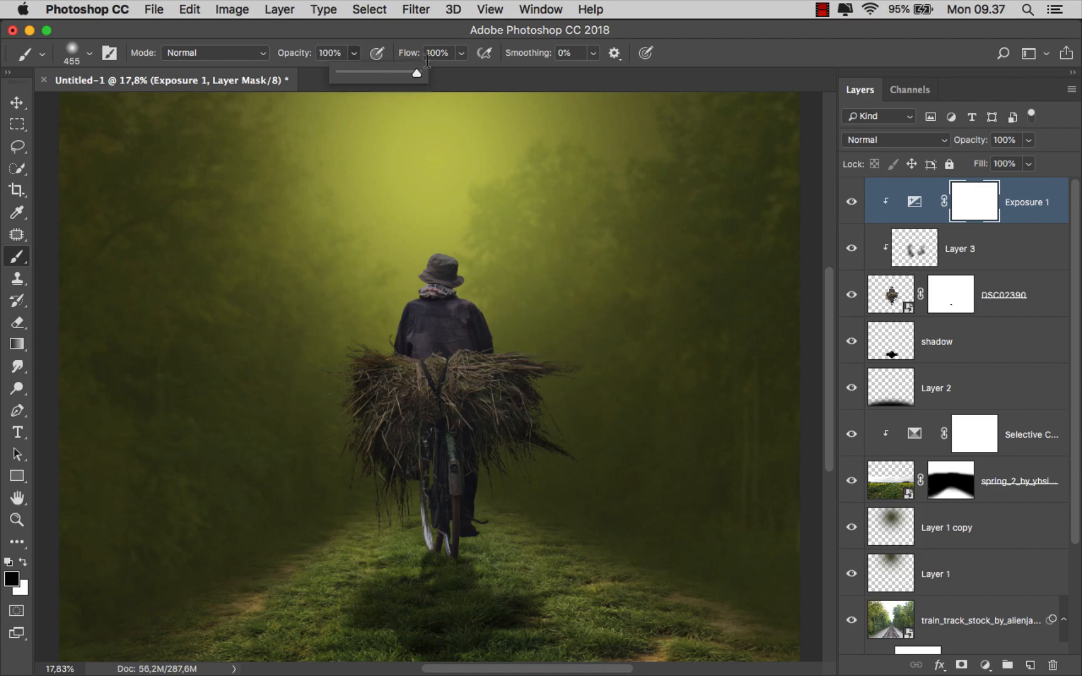
{"action": "scroll", "coordinate": [483, 246], "scroll_direction": "up", "scroll_amount": 1}
{"action": "mouse_move", "coordinate": [482, 246]}
{"action": "left_mouse_down"}
{"action": "mouse_move", "coordinate": [431, 242]}
{"action": "mouse_move", "coordinate": [461, 248]}
{"action": "mouse_move", "coordinate": [479, 329]}
{"action": "left_mouse_up"}
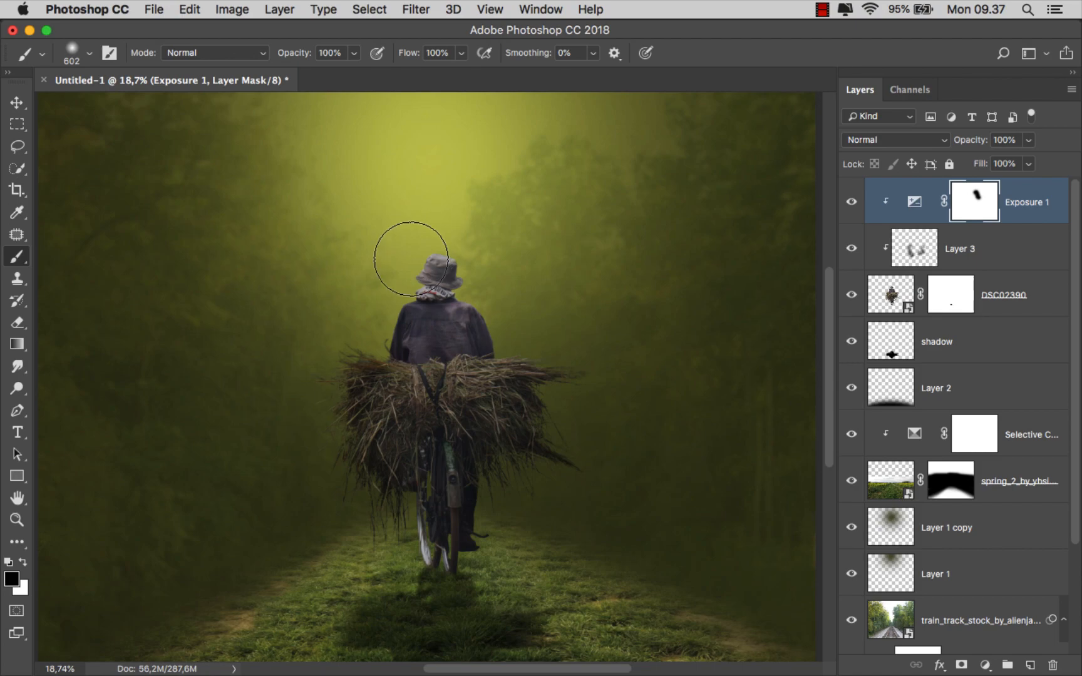
{"action": "mouse_move", "coordinate": [415, 267]}
{"action": "left_mouse_down"}
{"action": "mouse_move", "coordinate": [350, 294]}
{"action": "mouse_move", "coordinate": [331, 338]}
{"action": "mouse_move", "coordinate": [326, 330]}
{"action": "left_mouse_up"}
{"action": "mouse_move", "coordinate": [326, 330]}
{"action": "left_mouse_down"}
{"action": "mouse_move", "coordinate": [351, 332]}
{"action": "mouse_move", "coordinate": [338, 332]}
{"action": "left_mouse_up"}
- Partly mask the Exposure adjustment over the upper hay with soft black strokes at 39% brush opacity, and compare with the adjustment hidden
{"action": "left_click_drag", "start_coordinate": [354, 53], "coordinate": [308, 78]}
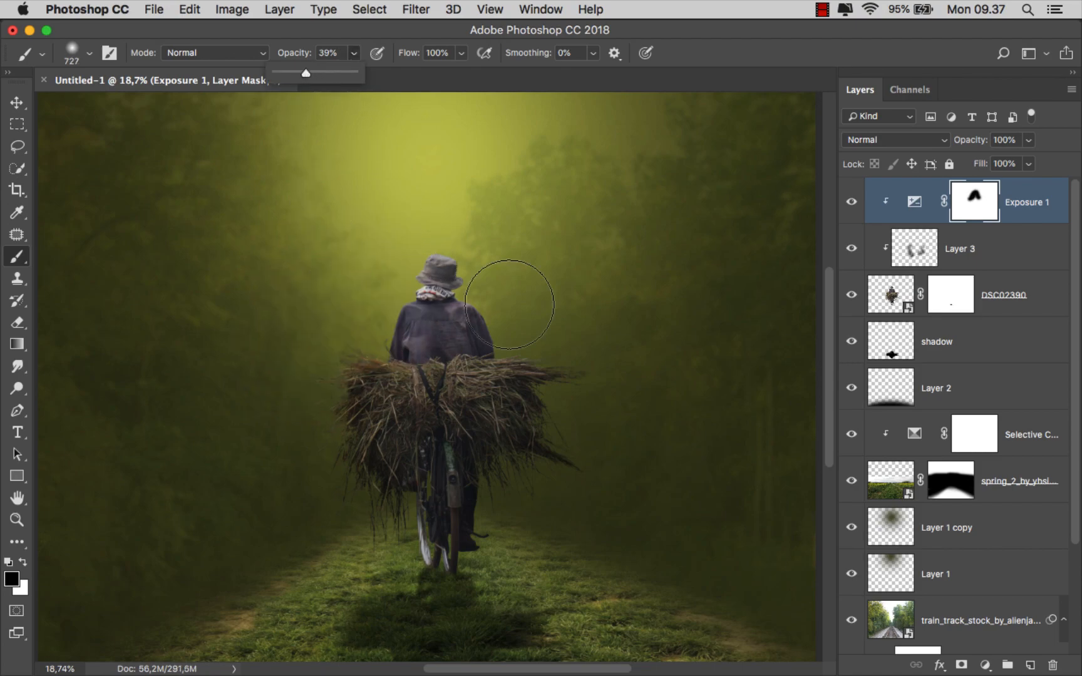
{"action": "left_click_drag", "start_coordinate": [579, 366], "coordinate": [598, 366]}
{"action": "mouse_move", "coordinate": [521, 379]}
{"action": "left_mouse_down"}
{"action": "mouse_move", "coordinate": [476, 389]}
{"action": "mouse_move", "coordinate": [482, 372]}
{"action": "left_mouse_up"}
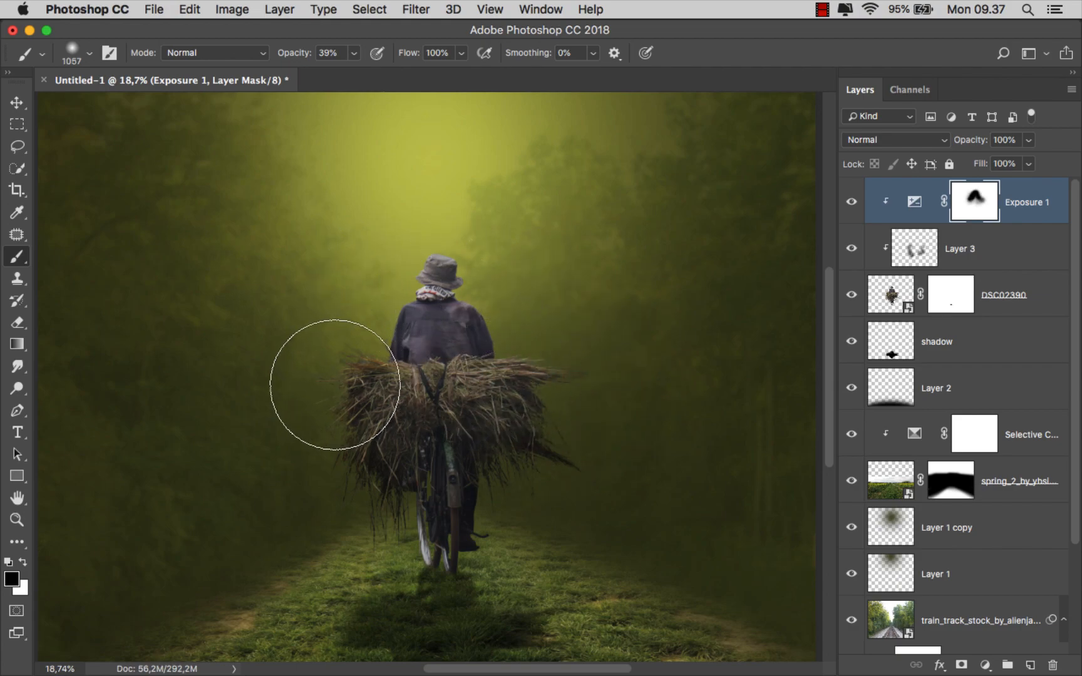
{"action": "left_click_drag", "start_coordinate": [323, 386], "coordinate": [388, 385]}
{"action": "scroll", "coordinate": [438, 388], "scroll_direction": "down", "scroll_amount": 1}
{"action": "left_click_drag", "start_coordinate": [657, 395], "coordinate": [510, 363]}
{"action": "scroll", "coordinate": [610, 393], "scroll_direction": "down", "scroll_amount": 1}
{"action": "left_click_drag", "start_coordinate": [450, 332], "coordinate": [406, 331]}
{"action": "left_click_drag", "start_coordinate": [536, 337], "coordinate": [548, 338]}
{"action": "left_click_drag", "start_coordinate": [326, 355], "coordinate": [490, 362]}
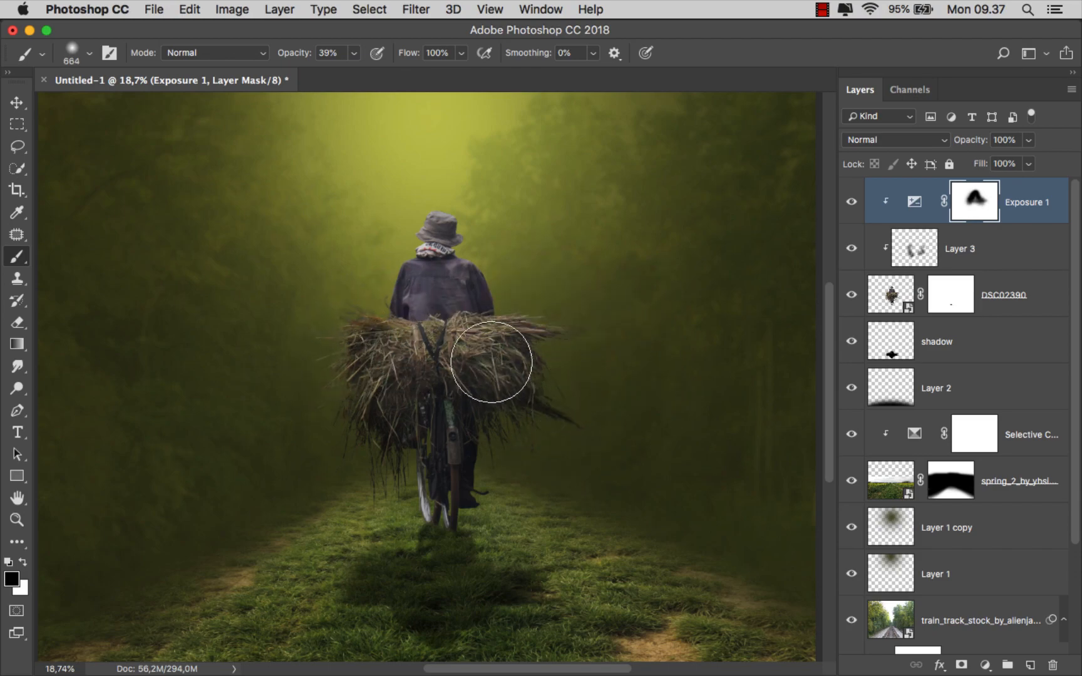
{"action": "left_click", "coordinate": [850, 207]}
{"action": "left_click", "coordinate": [850, 207]}
{"action": "scroll", "coordinate": [560, 278], "scroll_direction": "down", "scroll_amount": 3}
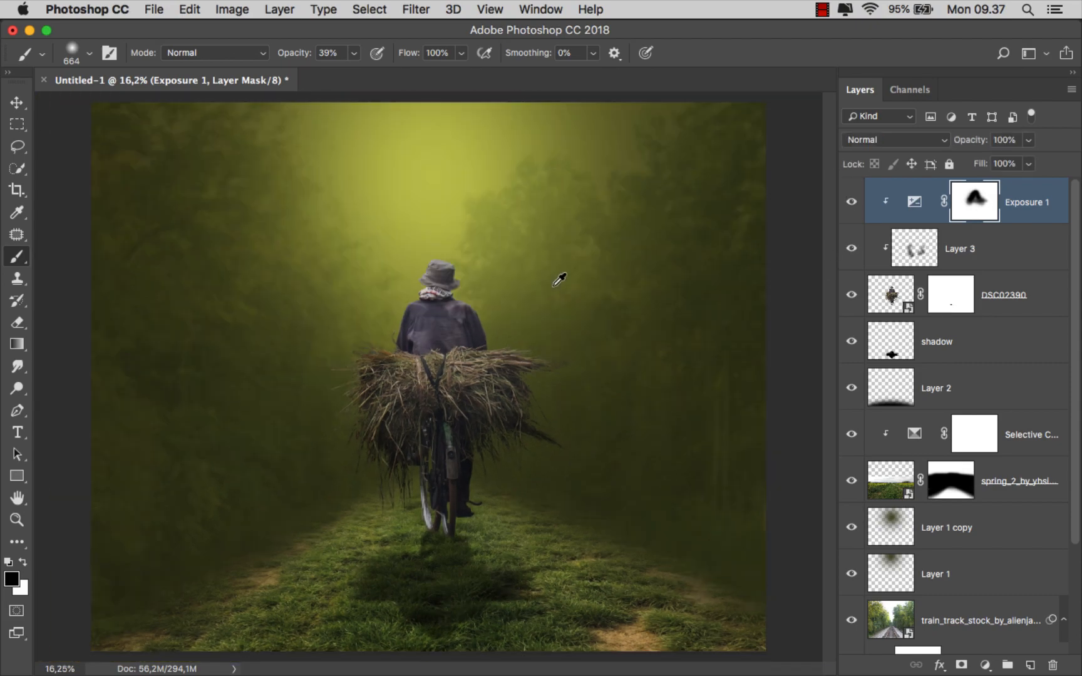
- Add a Color Balance adjustment clipped to the cyclist, shift its color sliders, and compare the image with and without it
{"action": "left_click", "coordinate": [1027, 213]}
{"action": "key", "text": "v"}
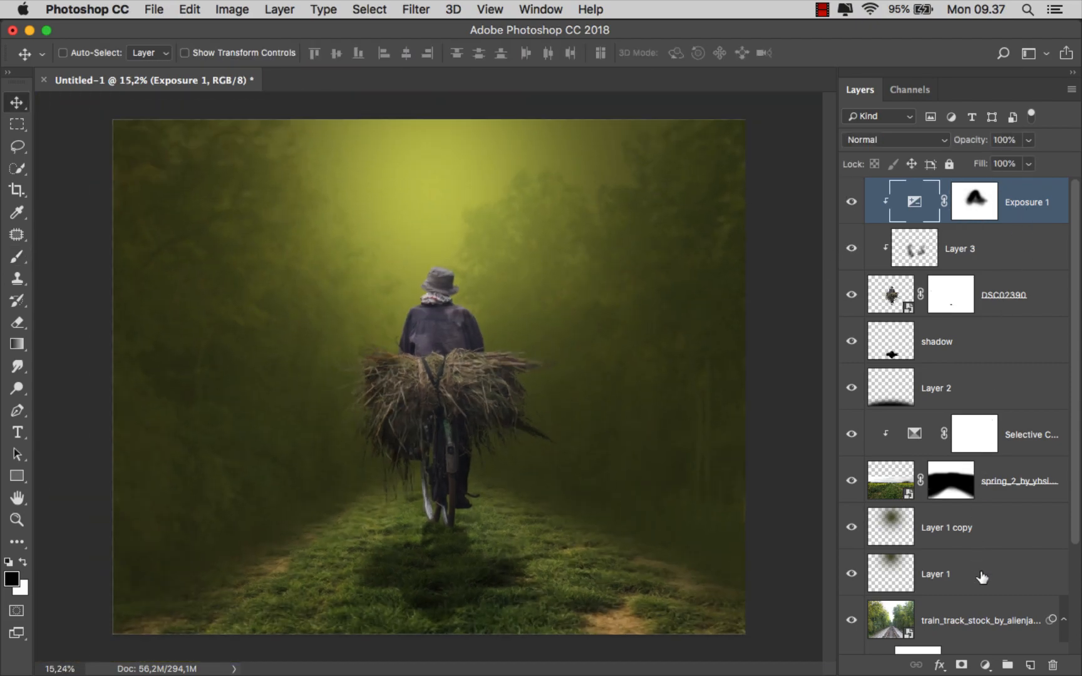
{"action": "left_click", "coordinate": [987, 662]}
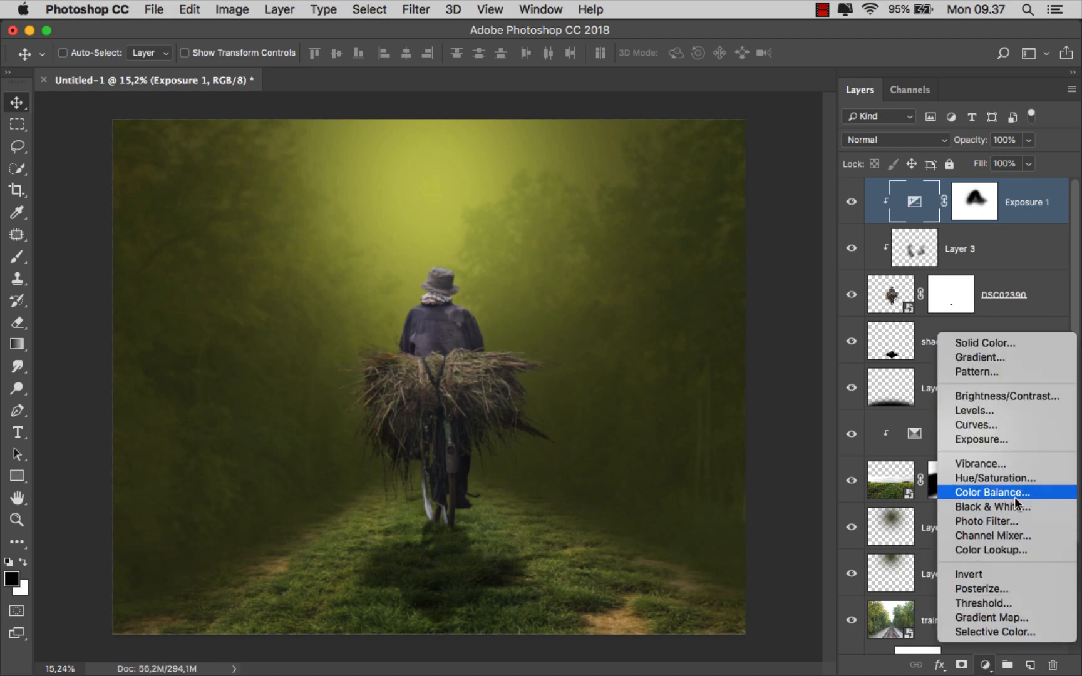
{"action": "left_click", "coordinate": [994, 487]}
{"action": "left_click", "coordinate": [711, 464]}
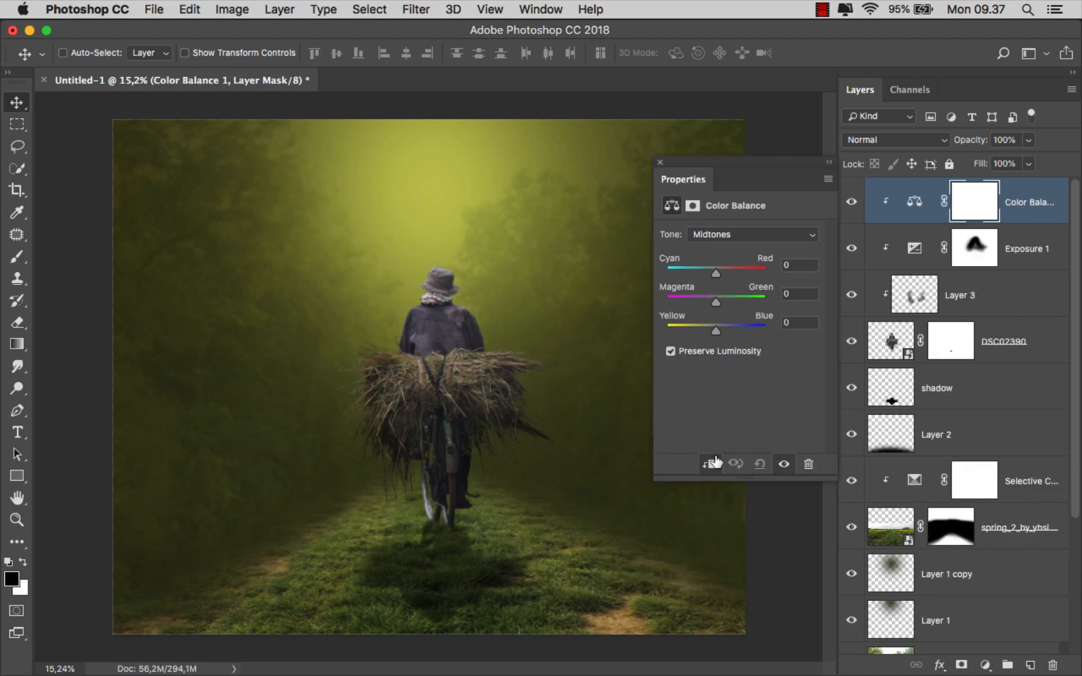
{"action": "left_click", "coordinate": [719, 235]}
{"action": "left_click", "coordinate": [719, 235]}
{"action": "left_click_drag", "start_coordinate": [718, 269], "coordinate": [719, 271]}
{"action": "left_click", "coordinate": [660, 162]}
{"action": "left_click", "coordinate": [847, 206]}
{"action": "left_click", "coordinate": [850, 202]}
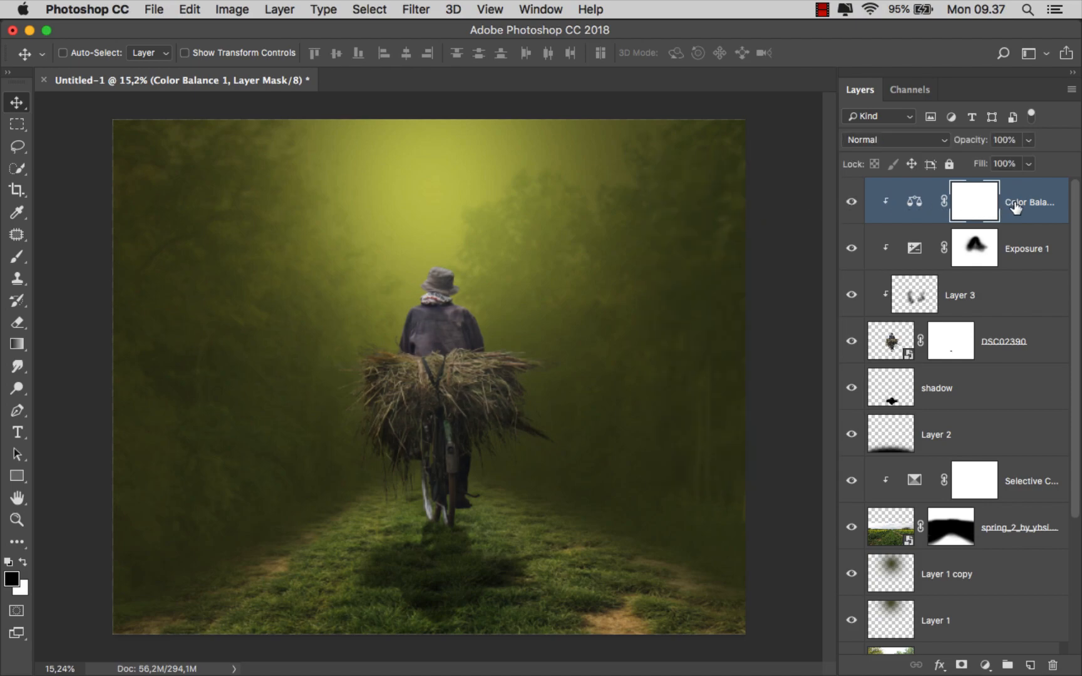
- Add a Hue/Saturation adjustment clipped to the cyclist with Colorize enabled and the Linear Dodge (Add) blend mode
{"action": "left_click", "coordinate": [1015, 207]}
{"action": "left_click", "coordinate": [984, 665]}
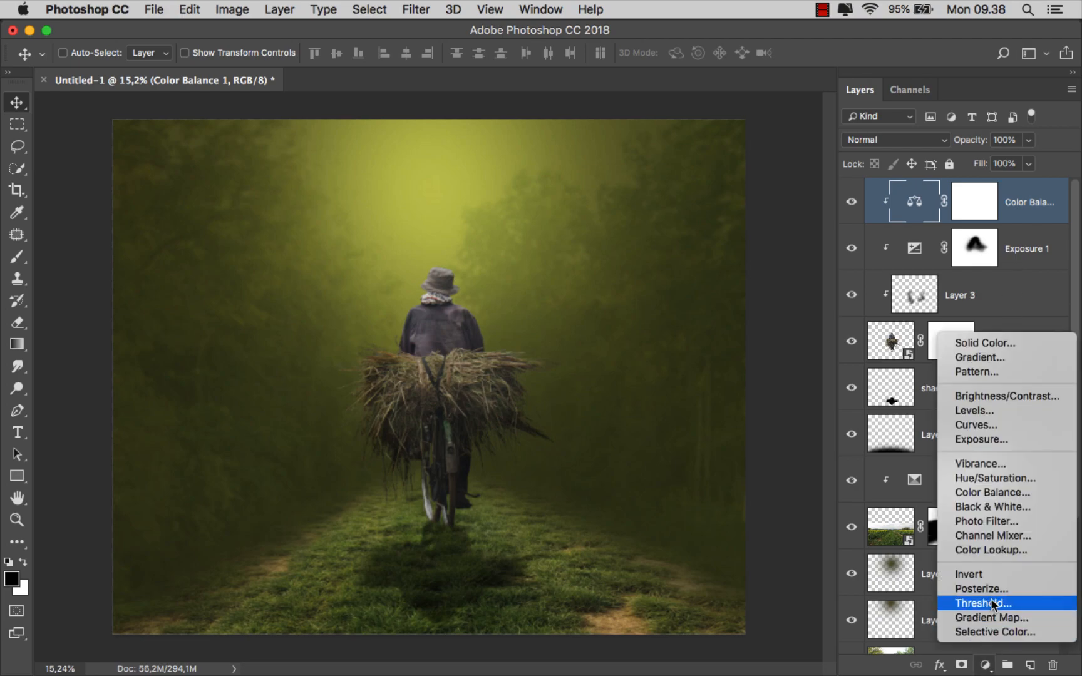
{"action": "left_click", "coordinate": [1019, 481]}
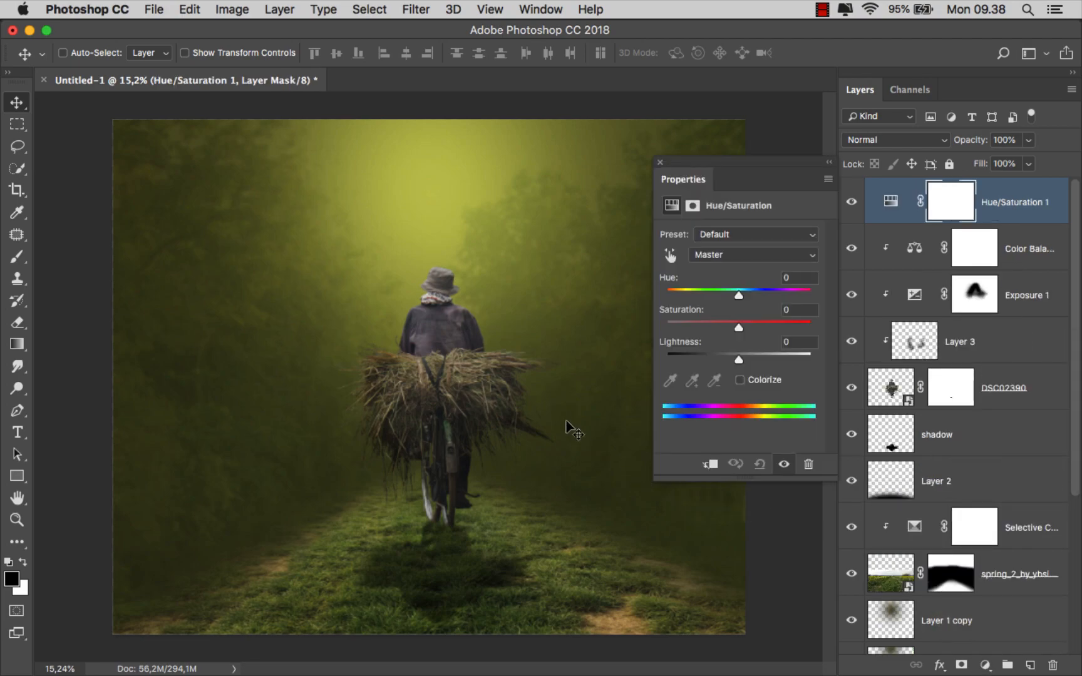
{"action": "scroll", "coordinate": [573, 435], "scroll_direction": "up", "scroll_amount": 1}
{"action": "left_click", "coordinate": [708, 463]}
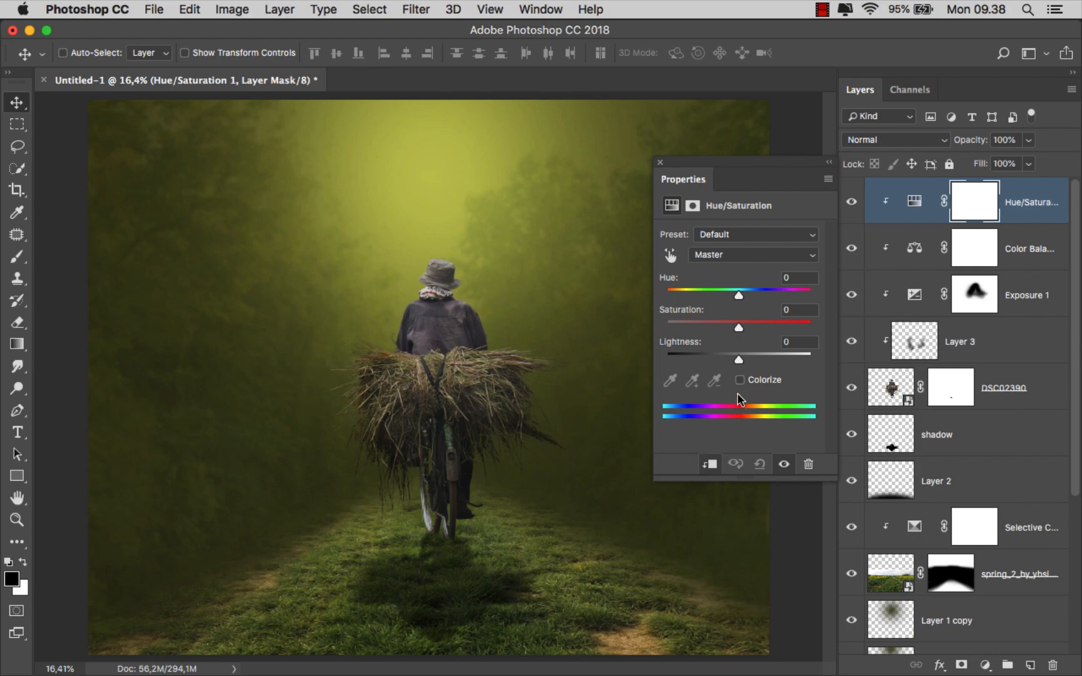
{"action": "left_click", "coordinate": [740, 380]}
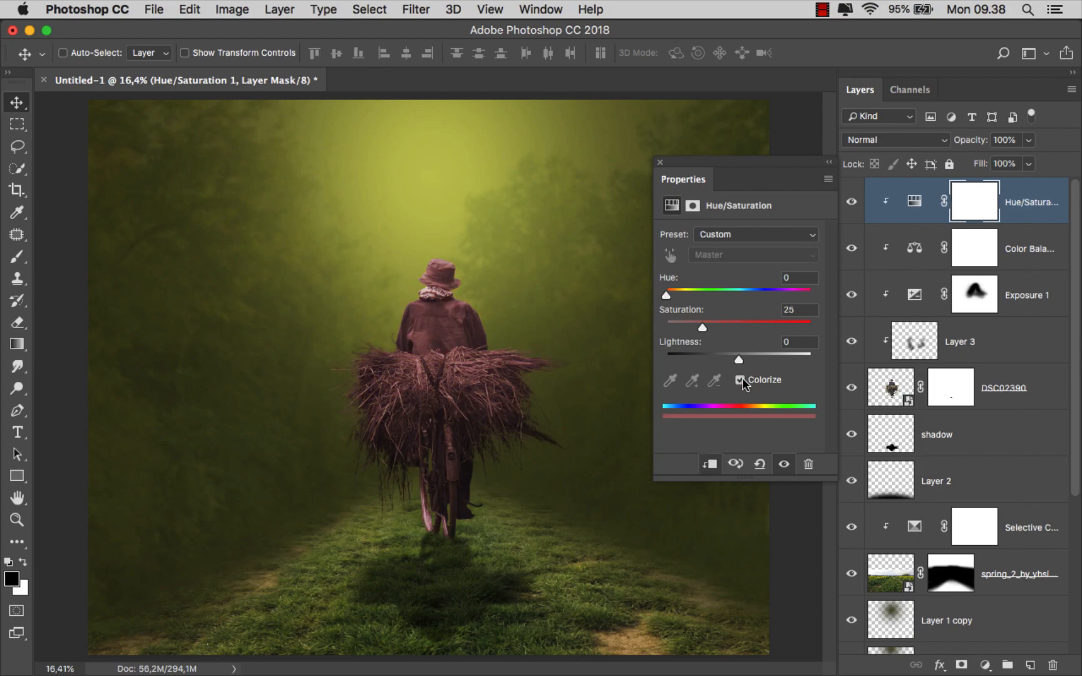
{"action": "left_click", "coordinate": [875, 141]}
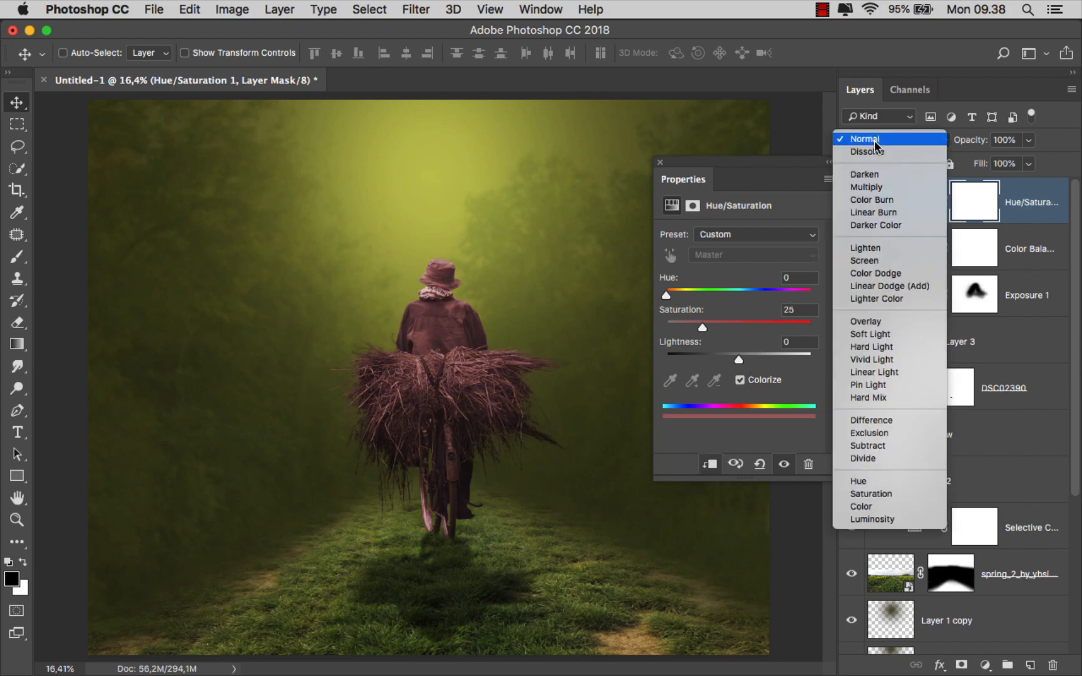
{"action": "left_click", "coordinate": [898, 286]}
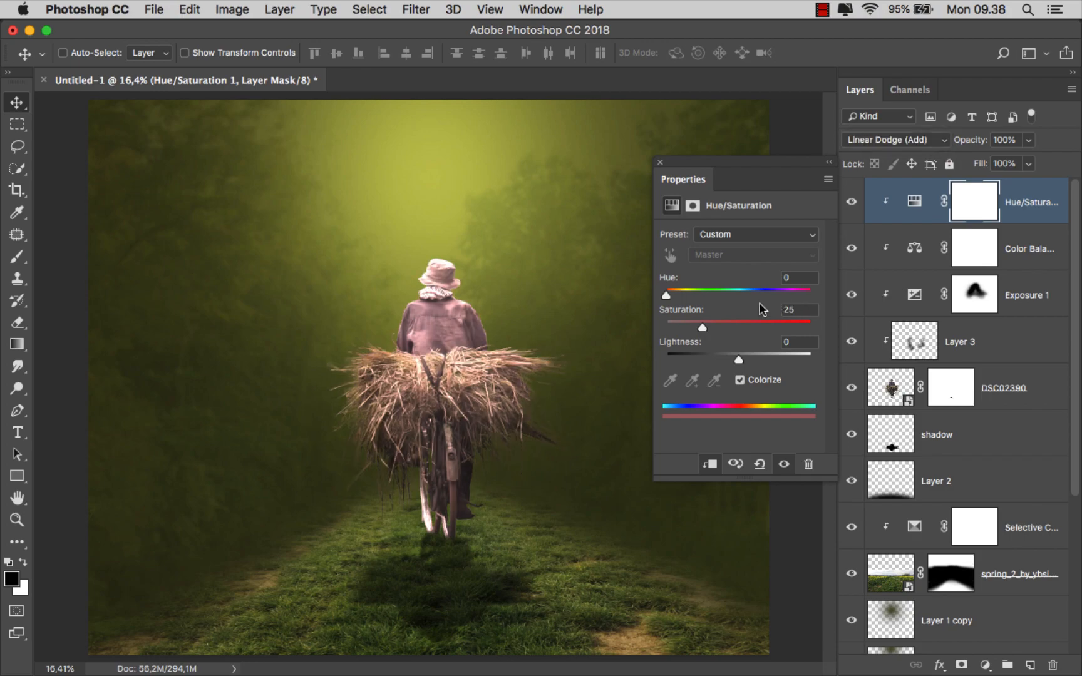
- Tune the colorized adjustment to a golden light with hue 48, lightness -28 and a higher saturation
{"action": "left_click_drag", "start_coordinate": [666, 293], "coordinate": [680, 292]}
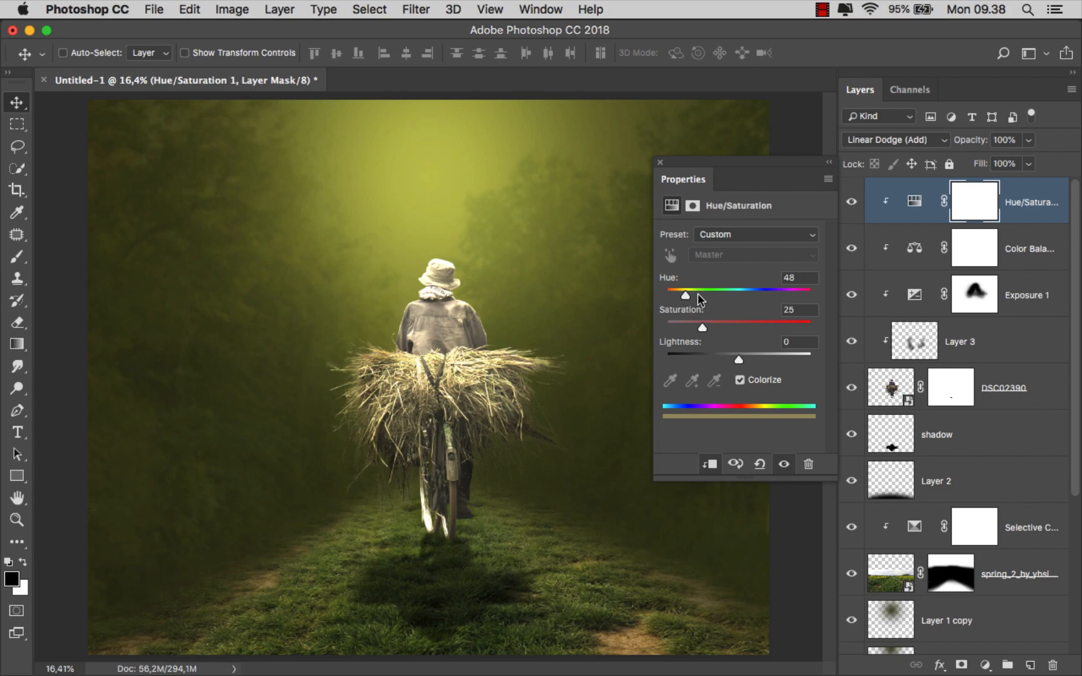
{"action": "left_click_drag", "start_coordinate": [731, 330], "coordinate": [720, 356]}
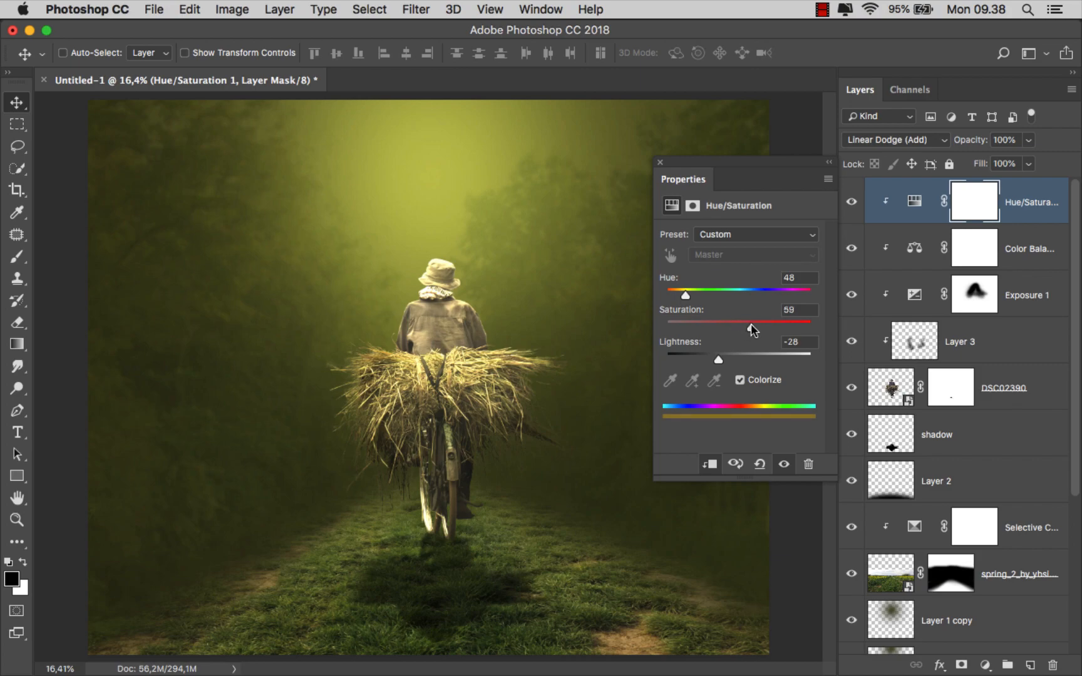
{"action": "left_click_drag", "start_coordinate": [758, 324], "coordinate": [759, 324]}
{"action": "left_click", "coordinate": [661, 162]}
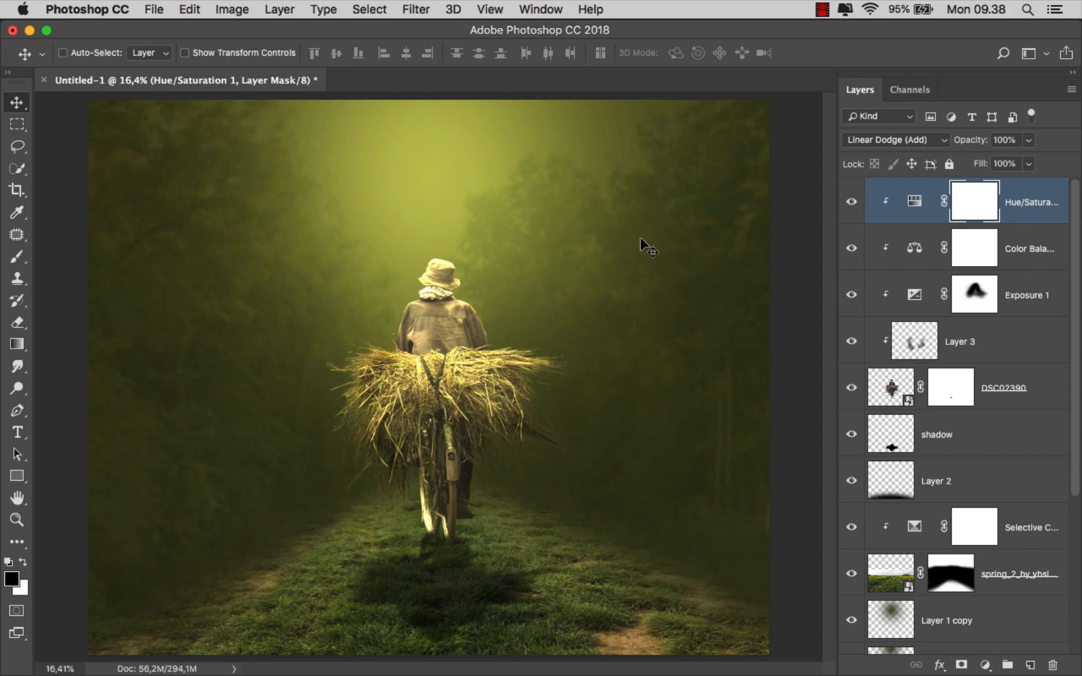
- Invert the Hue/Saturation mask to black to hide the golden tint, and switch to the soft Brush tool
{"action": "scroll", "coordinate": [630, 260], "scroll_direction": "up", "scroll_amount": 2}
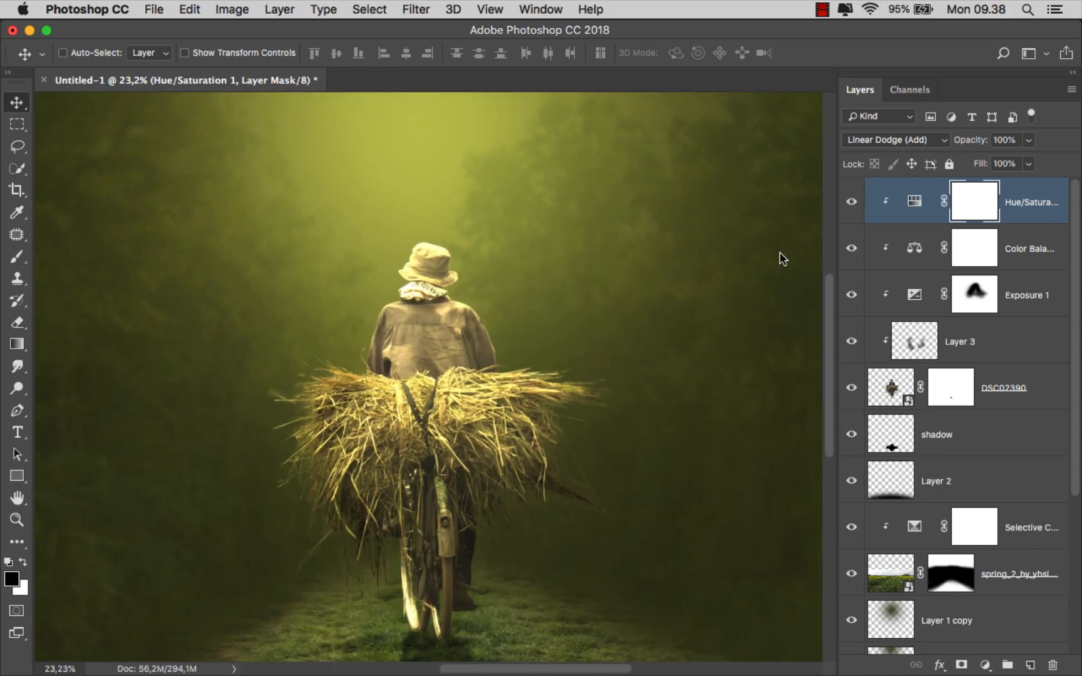
{"action": "key", "text": "super+i"}
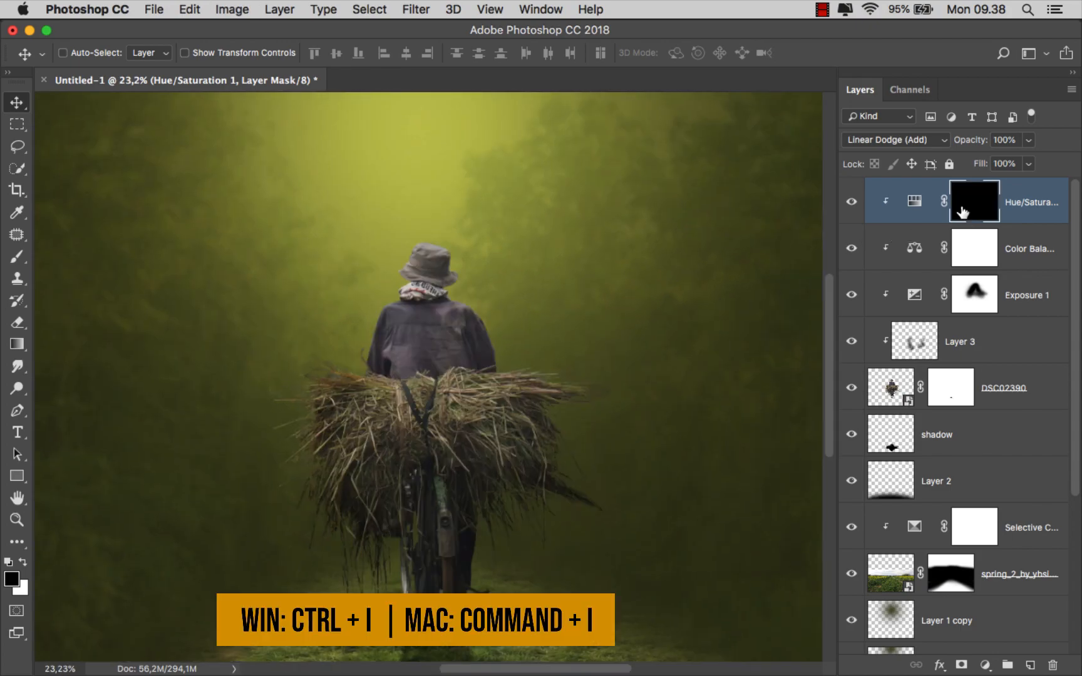
{"action": "left_click_drag", "start_coordinate": [16, 257], "coordinate": [88, 256]}
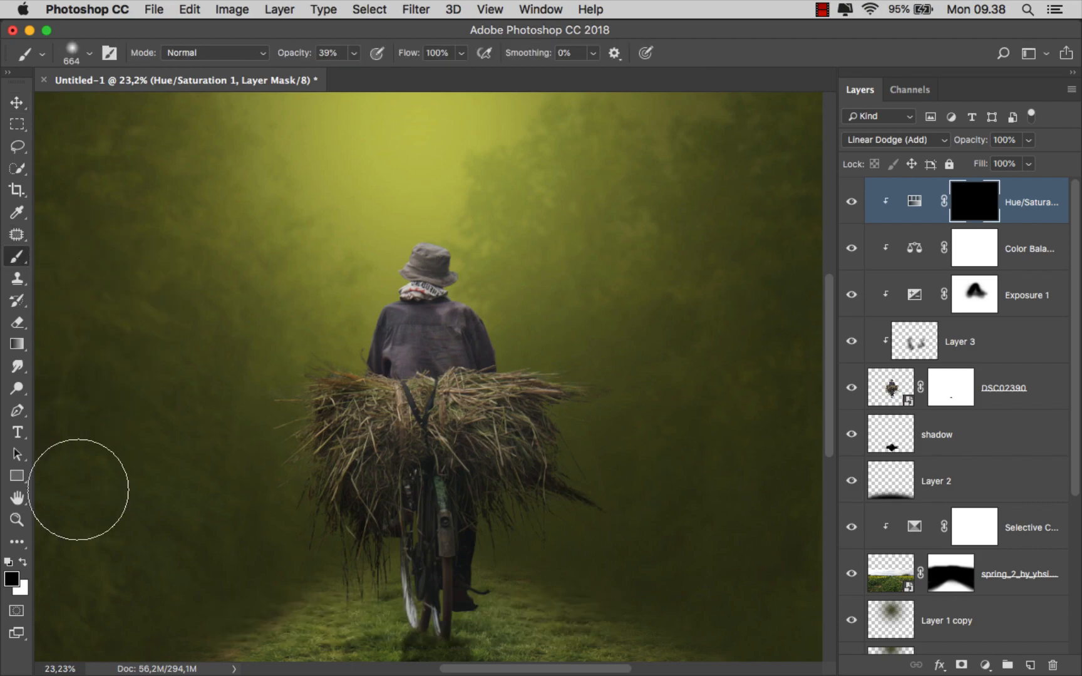
- Paint white at 39% opacity on the Hue/Saturation mask to reveal the golden tint on the hat and shoulders
{"action": "left_click", "coordinate": [23, 561]}
{"action": "left_click_drag", "start_coordinate": [313, 301], "coordinate": [301, 301]}
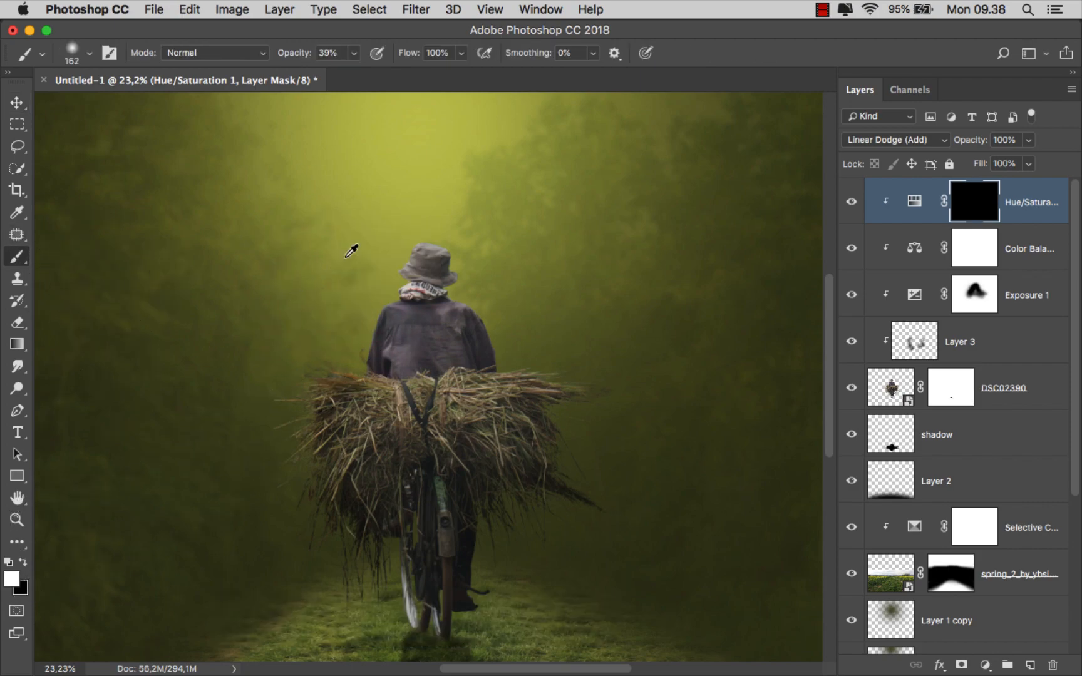
{"action": "scroll", "coordinate": [410, 228], "scroll_direction": "up", "scroll_amount": 4}
{"action": "left_click_drag", "start_coordinate": [500, 249], "coordinate": [427, 242]}
{"action": "left_click_drag", "start_coordinate": [427, 242], "coordinate": [442, 246]}
{"action": "mouse_move", "coordinate": [428, 241]}
{"action": "left_mouse_down"}
{"action": "mouse_move", "coordinate": [386, 283]}
{"action": "mouse_move", "coordinate": [409, 235]}
{"action": "mouse_move", "coordinate": [441, 222]}
{"action": "mouse_move", "coordinate": [473, 242]}
{"action": "mouse_move", "coordinate": [444, 236]}
{"action": "mouse_move", "coordinate": [439, 250]}
{"action": "mouse_move", "coordinate": [475, 256]}
{"action": "mouse_move", "coordinate": [507, 350]}
{"action": "mouse_move", "coordinate": [562, 407]}
{"action": "mouse_move", "coordinate": [594, 476]}
{"action": "mouse_move", "coordinate": [458, 294]}
{"action": "mouse_move", "coordinate": [399, 257]}
{"action": "mouse_move", "coordinate": [388, 326]}
{"action": "mouse_move", "coordinate": [360, 350]}
{"action": "mouse_move", "coordinate": [306, 483]}
{"action": "mouse_move", "coordinate": [350, 338]}
{"action": "left_mouse_up"}
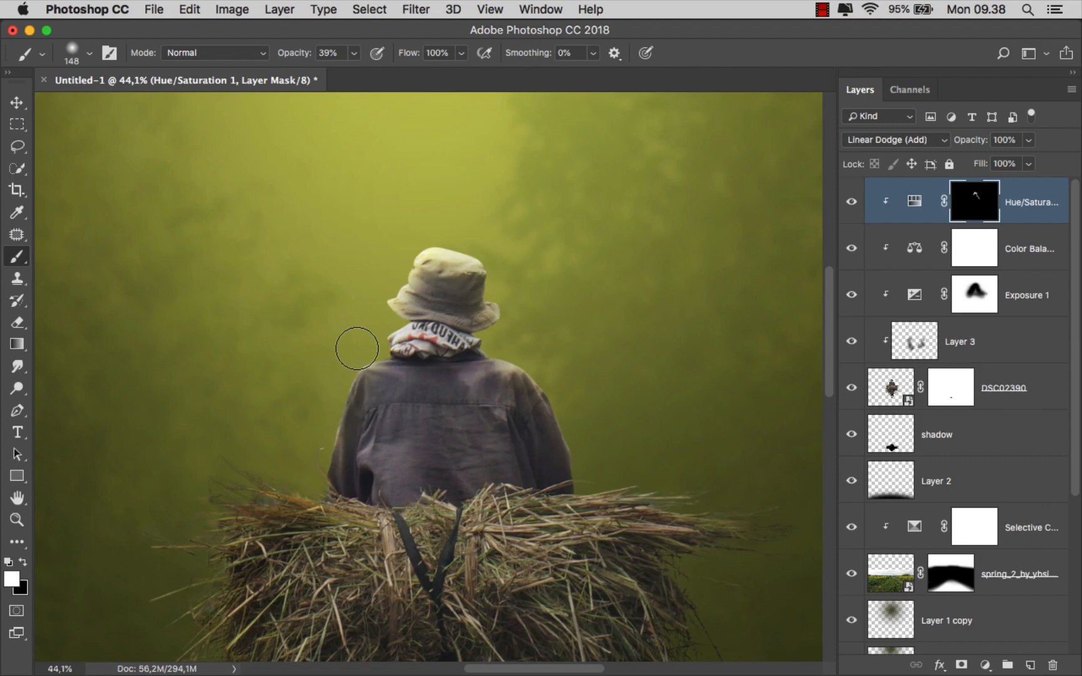
{"action": "scroll", "coordinate": [369, 291], "scroll_direction": "down", "scroll_amount": 3}
{"action": "mouse_move", "coordinate": [274, 398]}
{"action": "left_mouse_down"}
{"action": "mouse_move", "coordinate": [313, 430]}
{"action": "mouse_move", "coordinate": [241, 399]}
{"action": "left_mouse_up"}
{"action": "scroll", "coordinate": [406, 327], "scroll_direction": "up", "scroll_amount": 1}
- Lower the brush opacity to 21% and paint golden light across the upper part of the hay bundle
{"action": "left_click", "coordinate": [354, 53]}
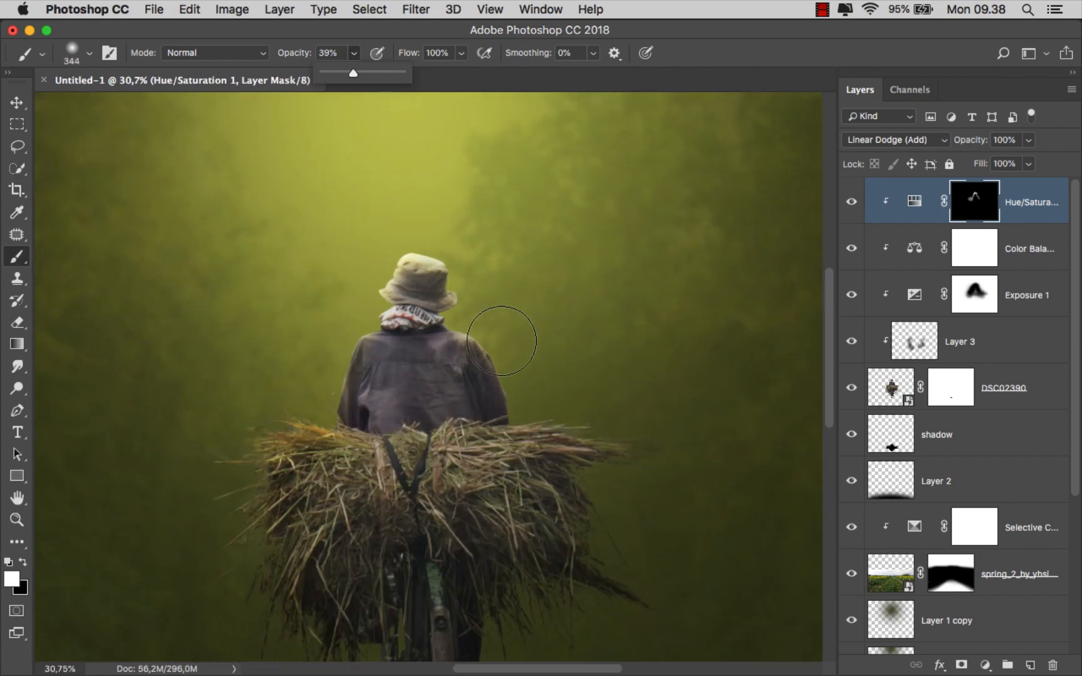
{"action": "left_click_drag", "start_coordinate": [353, 73], "coordinate": [338, 75]}
{"action": "mouse_move", "coordinate": [536, 435]}
{"action": "left_mouse_down"}
{"action": "mouse_move", "coordinate": [719, 451]}
{"action": "mouse_move", "coordinate": [561, 442]}
{"action": "mouse_move", "coordinate": [595, 453]}
{"action": "mouse_move", "coordinate": [244, 446]}
{"action": "mouse_move", "coordinate": [248, 453]}
{"action": "left_mouse_up"}
{"action": "key", "text": "bracketleft"}
{"action": "key", "text": "bracketleft"}
{"action": "key", "text": "bracketleft"}
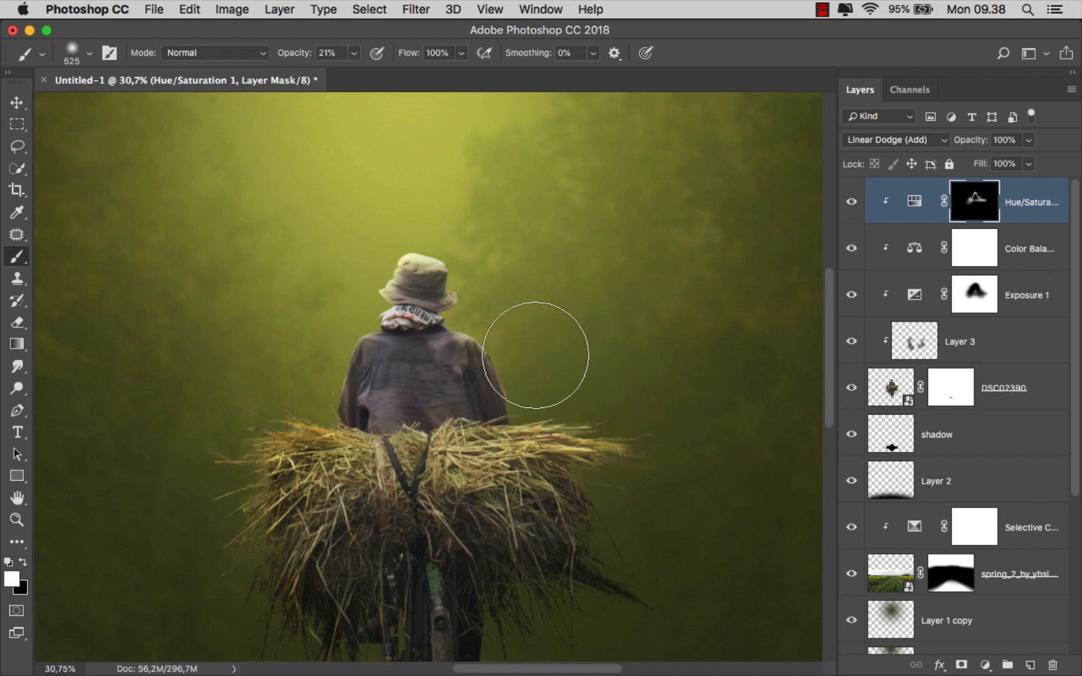
- Build up soft golden light around the cyclist's shoulders and the hay's outer edges with a large white brush at 21% opacity
{"action": "mouse_move", "coordinate": [465, 291]}
{"action": "left_mouse_down"}
{"action": "mouse_move", "coordinate": [446, 247]}
{"action": "mouse_move", "coordinate": [423, 255]}
{"action": "mouse_move", "coordinate": [395, 241]}
{"action": "mouse_move", "coordinate": [361, 275]}
{"action": "mouse_move", "coordinate": [363, 322]}
{"action": "mouse_move", "coordinate": [325, 383]}
{"action": "left_mouse_up"}
{"action": "key", "text": "bracketleft"}
{"action": "key", "text": "bracketleft"}
{"action": "mouse_move", "coordinate": [333, 316]}
{"action": "left_mouse_down"}
{"action": "mouse_move", "coordinate": [374, 289]}
{"action": "mouse_move", "coordinate": [451, 309]}
{"action": "mouse_move", "coordinate": [482, 338]}
{"action": "left_mouse_up"}
{"action": "left_click_drag", "start_coordinate": [585, 453], "coordinate": [625, 447]}
{"action": "scroll", "coordinate": [339, 463], "scroll_direction": "down", "scroll_amount": 5}
{"action": "scroll", "coordinate": [519, 386], "scroll_direction": "up", "scroll_amount": 3}
{"action": "left_click_drag", "start_coordinate": [501, 387], "coordinate": [529, 386]}
{"action": "scroll", "coordinate": [445, 288], "scroll_direction": "up", "scroll_amount": 2}
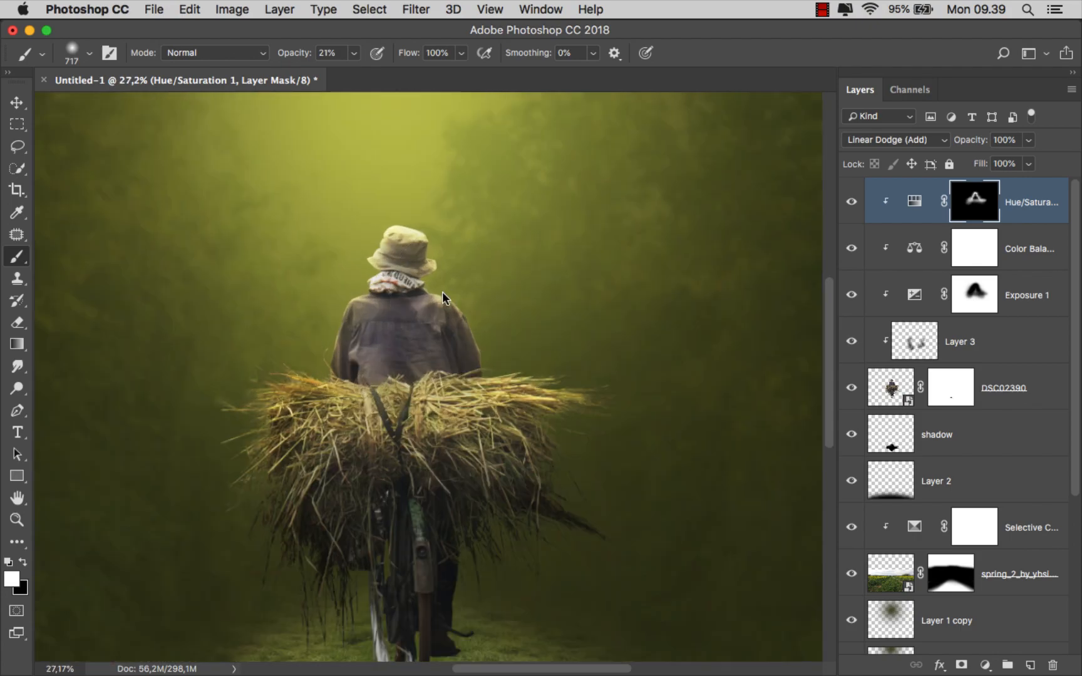
- Paint bright rim highlights along the jacket's shoulder and arm edges with a small 52 px white brush at 100% opacity
{"action": "scroll", "coordinate": [378, 308], "scroll_direction": "up", "scroll_amount": 2}
{"action": "key", "text": "bracketleft"}
{"action": "key", "text": "bracketleft"}
{"action": "key", "text": "bracketleft"}
{"action": "key", "text": "bracketleft"}
{"action": "key", "text": "bracketleft"}
{"action": "key", "text": "bracketleft"}
{"action": "key", "text": "bracketleft"}
{"action": "key", "text": "bracketleft"}
{"action": "scroll", "coordinate": [360, 294], "scroll_direction": "up", "scroll_amount": 2}
{"action": "left_click_drag", "start_coordinate": [354, 52], "coordinate": [489, 126]}
{"action": "left_click_drag", "start_coordinate": [330, 307], "coordinate": [336, 306]}
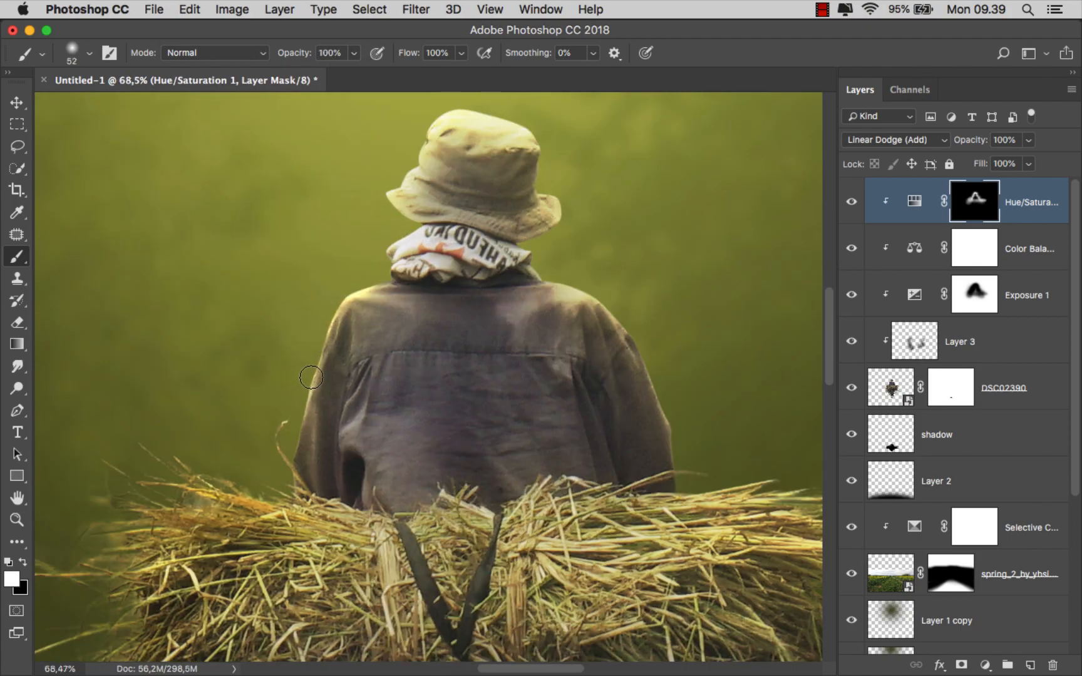
{"action": "scroll", "coordinate": [404, 332], "scroll_direction": "up", "scroll_amount": 2}
{"action": "mouse_move", "coordinate": [404, 332]}
{"action": "left_mouse_down"}
{"action": "mouse_move", "coordinate": [417, 295]}
{"action": "mouse_move", "coordinate": [390, 279]}
{"action": "mouse_move", "coordinate": [390, 251]}
{"action": "mouse_move", "coordinate": [410, 241]}
{"action": "mouse_move", "coordinate": [431, 187]}
{"action": "mouse_move", "coordinate": [482, 187]}
{"action": "mouse_move", "coordinate": [525, 205]}
{"action": "mouse_move", "coordinate": [542, 261]}
{"action": "mouse_move", "coordinate": [558, 270]}
{"action": "mouse_move", "coordinate": [540, 329]}
{"action": "mouse_move", "coordinate": [638, 410]}
{"action": "mouse_move", "coordinate": [677, 560]}
{"action": "left_mouse_up"}
{"action": "scroll", "coordinate": [598, 473], "scroll_direction": "down", "scroll_amount": 5}
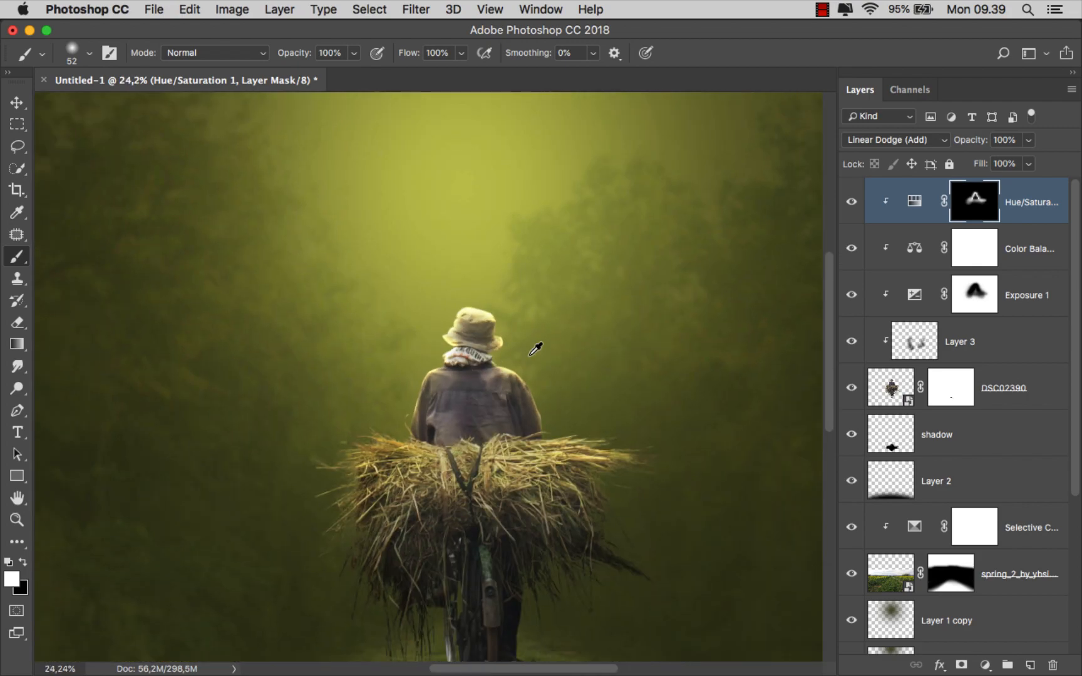
- Soften the golden tint on the shaded parts of the hat by painting black on the mask at 18% opacity
{"action": "scroll", "coordinate": [536, 345], "scroll_direction": "up", "scroll_amount": 6}
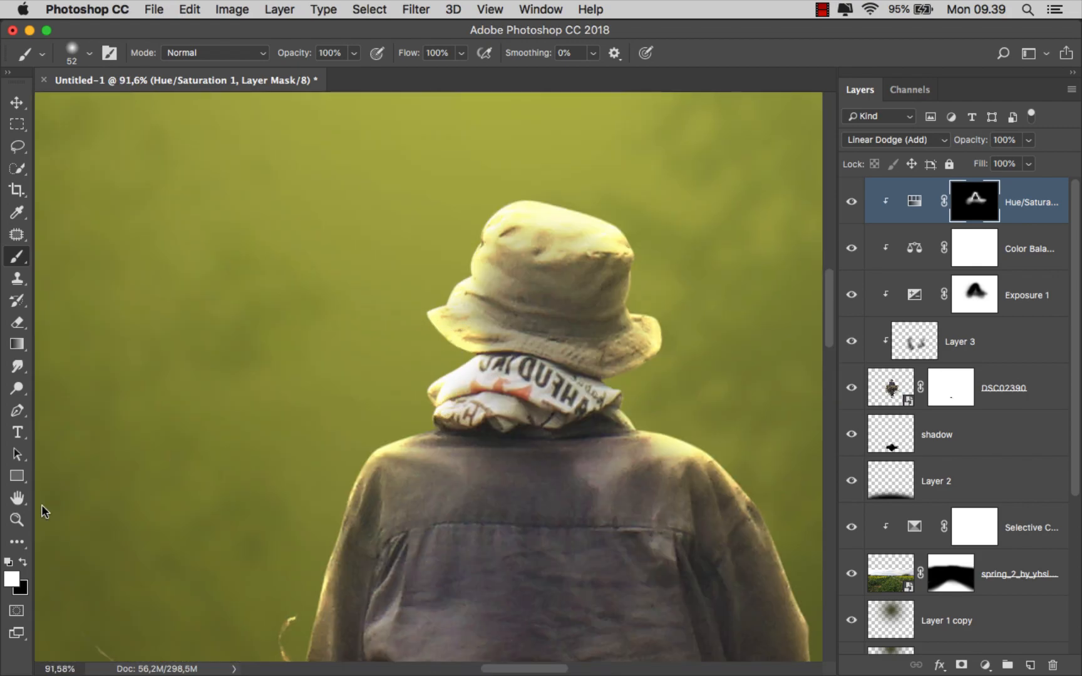
{"action": "left_click", "coordinate": [23, 562]}
{"action": "left_click_drag", "start_coordinate": [566, 319], "coordinate": [591, 322]}
{"action": "key", "text": "super+z"}
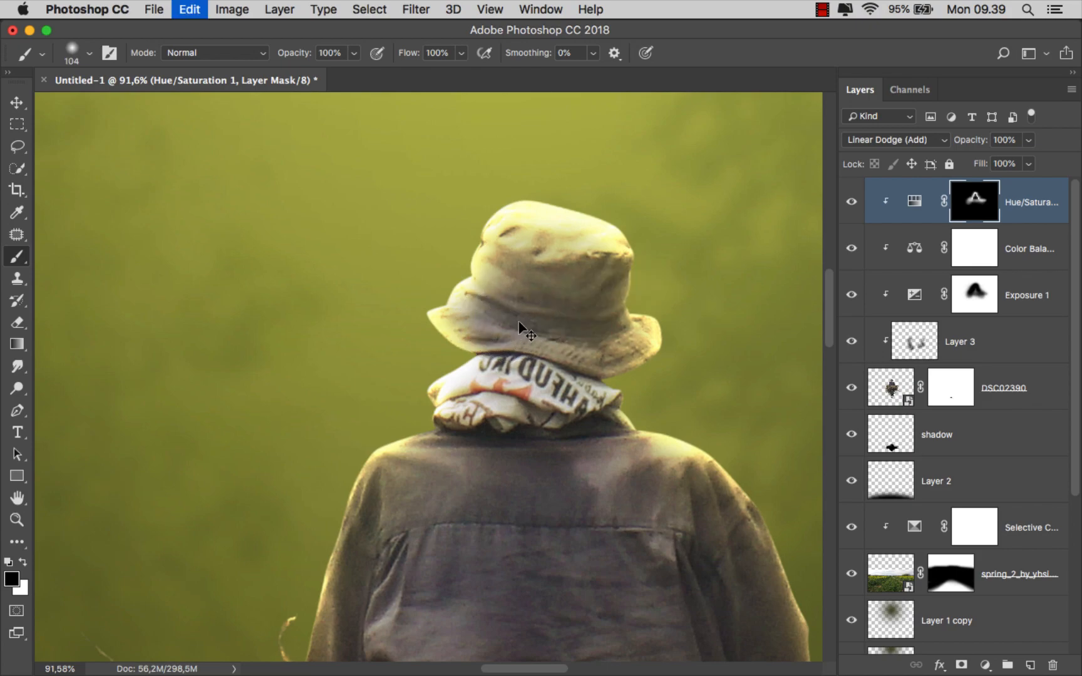
{"action": "left_click", "coordinate": [354, 53]}
{"action": "left_click_drag", "start_coordinate": [358, 73], "coordinate": [289, 73]}
{"action": "scroll", "coordinate": [462, 298], "scroll_direction": "up", "scroll_amount": 1}
{"action": "mouse_move", "coordinate": [474, 311]}
{"action": "left_mouse_down"}
{"action": "mouse_move", "coordinate": [485, 343]}
{"action": "mouse_move", "coordinate": [483, 316]}
{"action": "mouse_move", "coordinate": [523, 256]}
{"action": "mouse_move", "coordinate": [570, 268]}
{"action": "mouse_move", "coordinate": [630, 345]}
{"action": "mouse_move", "coordinate": [530, 398]}
{"action": "mouse_move", "coordinate": [488, 402]}
{"action": "left_mouse_up"}
{"action": "scroll", "coordinate": [501, 331], "scroll_direction": "down", "scroll_amount": 5}
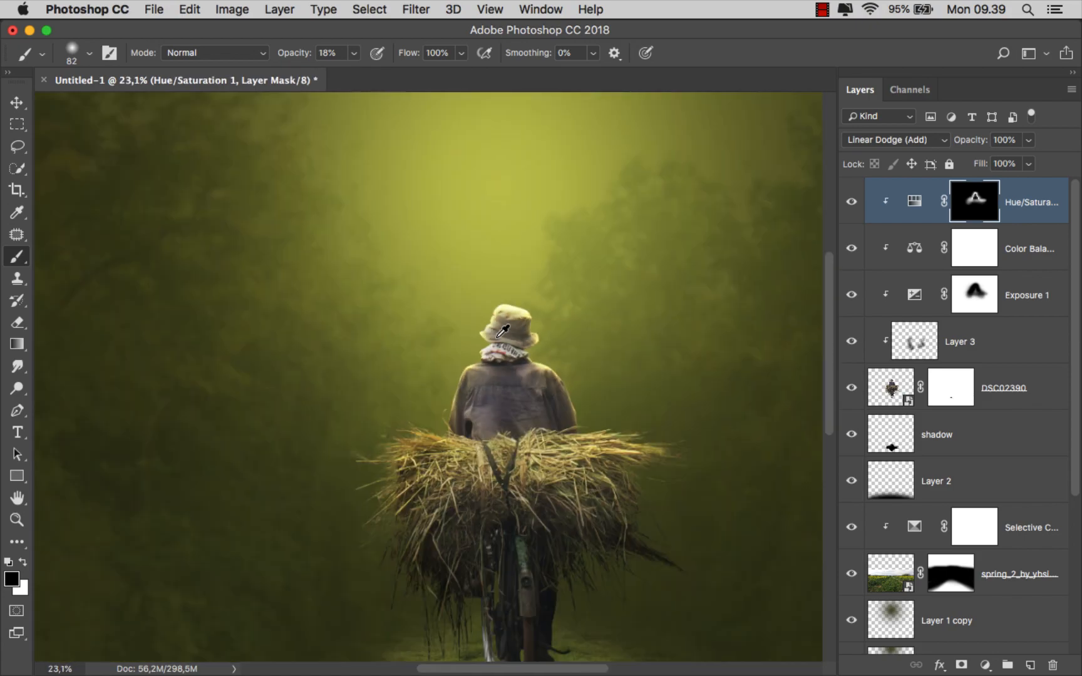
{"action": "scroll", "coordinate": [565, 290], "scroll_direction": "down", "scroll_amount": 2}
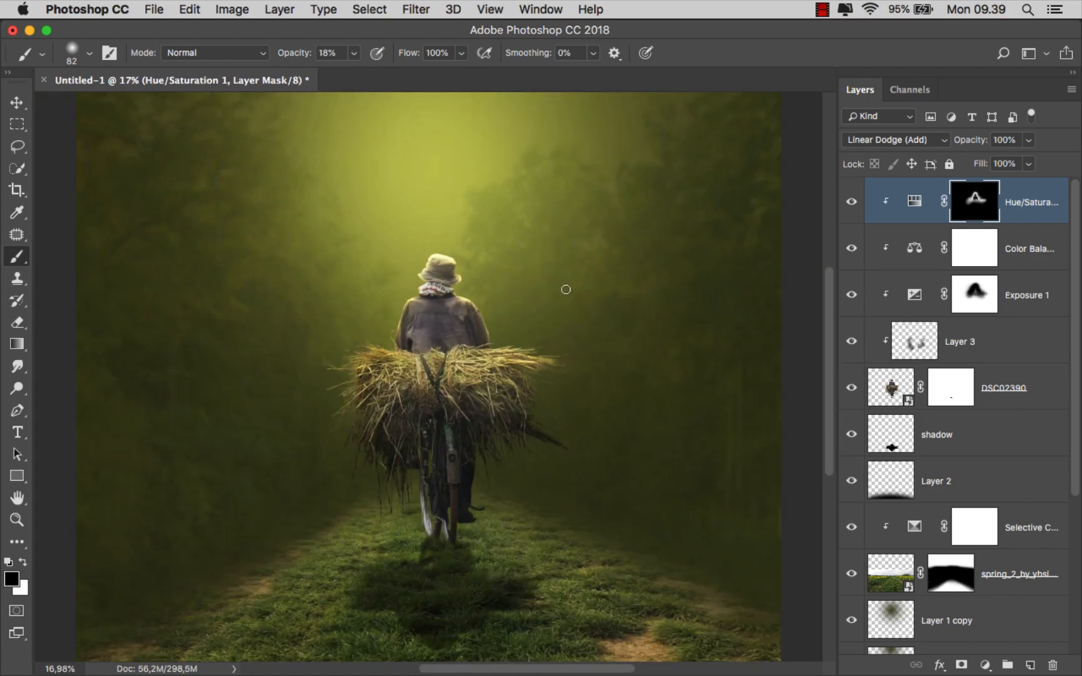
- Add a Selective Color adjustment above all layers and set its Yellows to Cyan -100, Magenta +30 and Black -23
{"action": "left_click", "coordinate": [1014, 210]}
{"action": "key", "text": "v"}
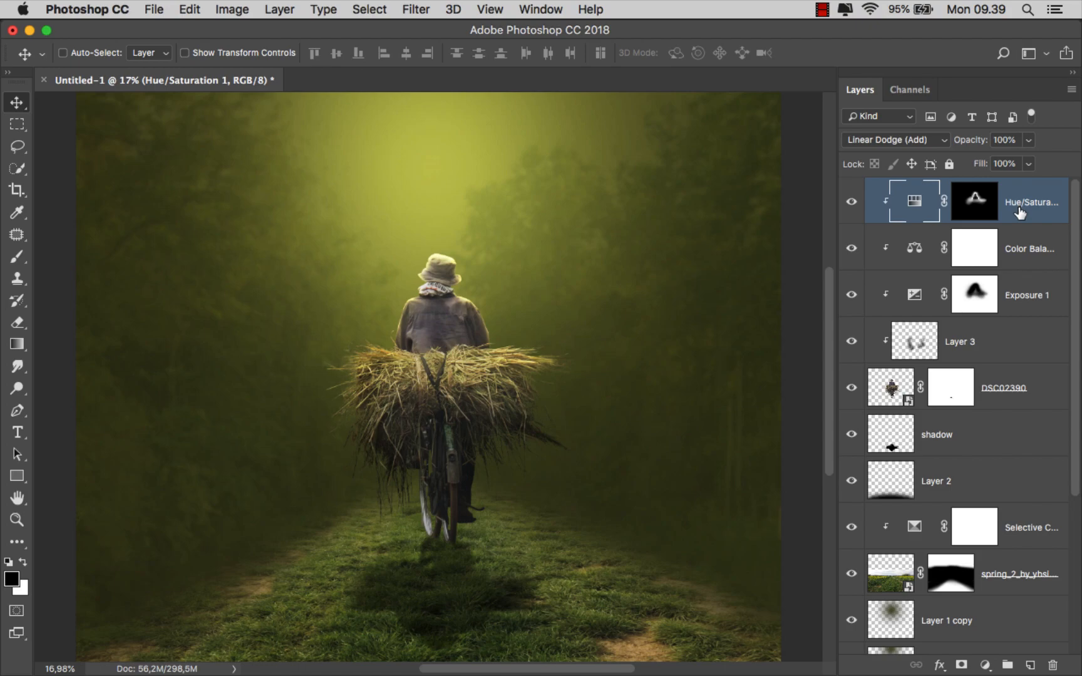
{"action": "left_click", "coordinate": [984, 665]}
{"action": "left_click", "coordinate": [996, 633]}
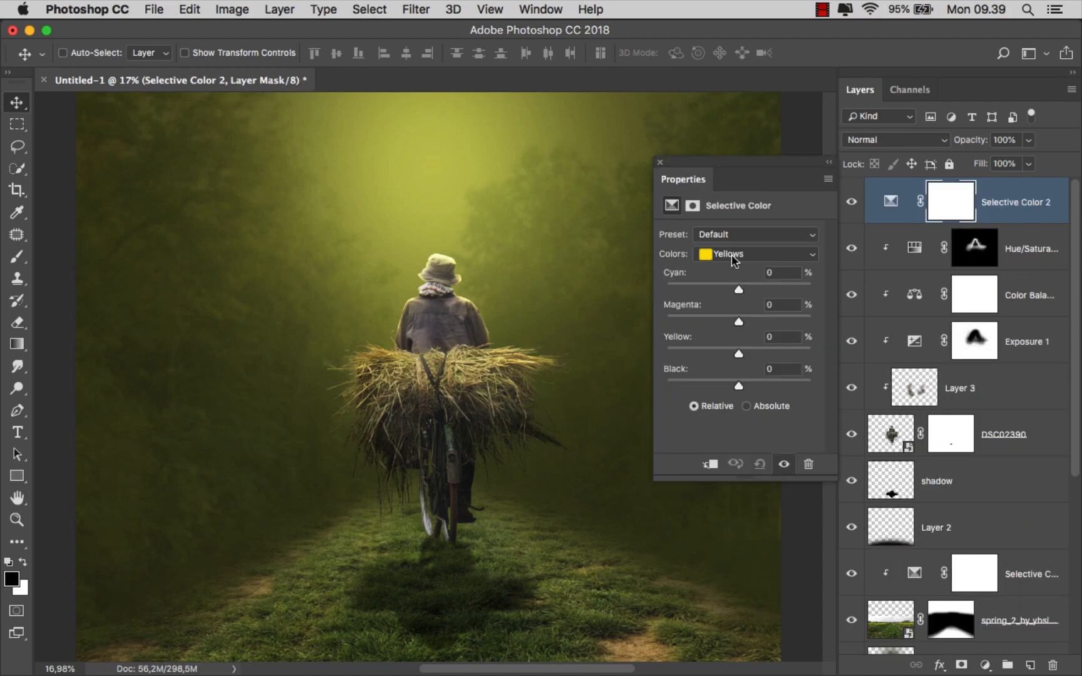
{"action": "left_click_drag", "start_coordinate": [722, 291], "coordinate": [669, 291]}
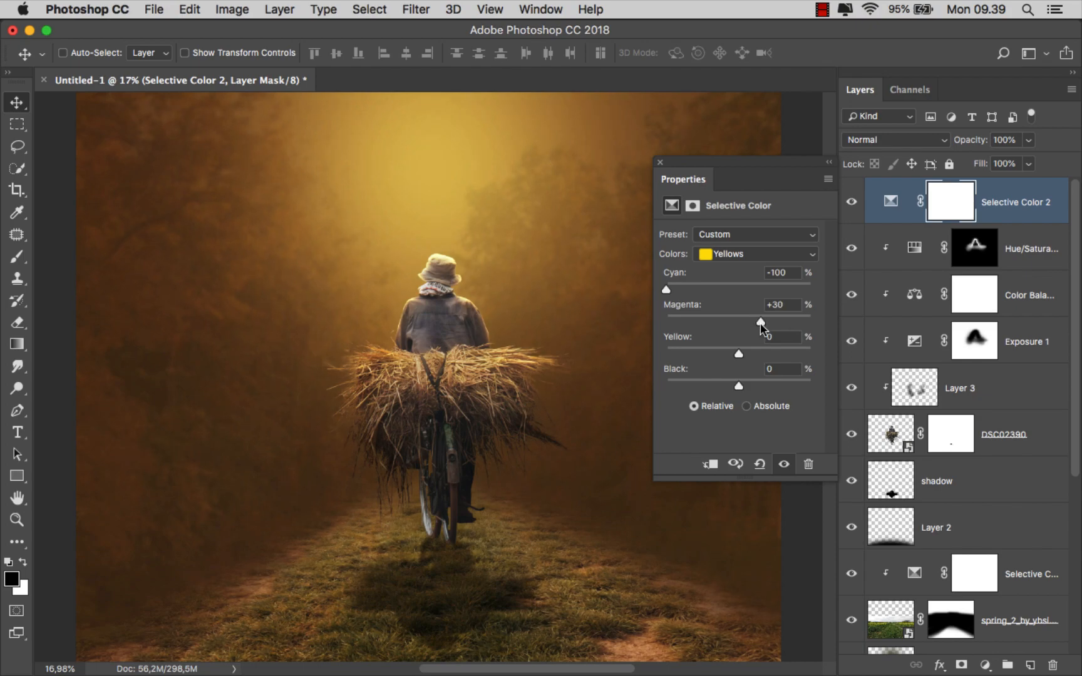
{"action": "left_click_drag", "start_coordinate": [740, 385], "coordinate": [720, 385]}
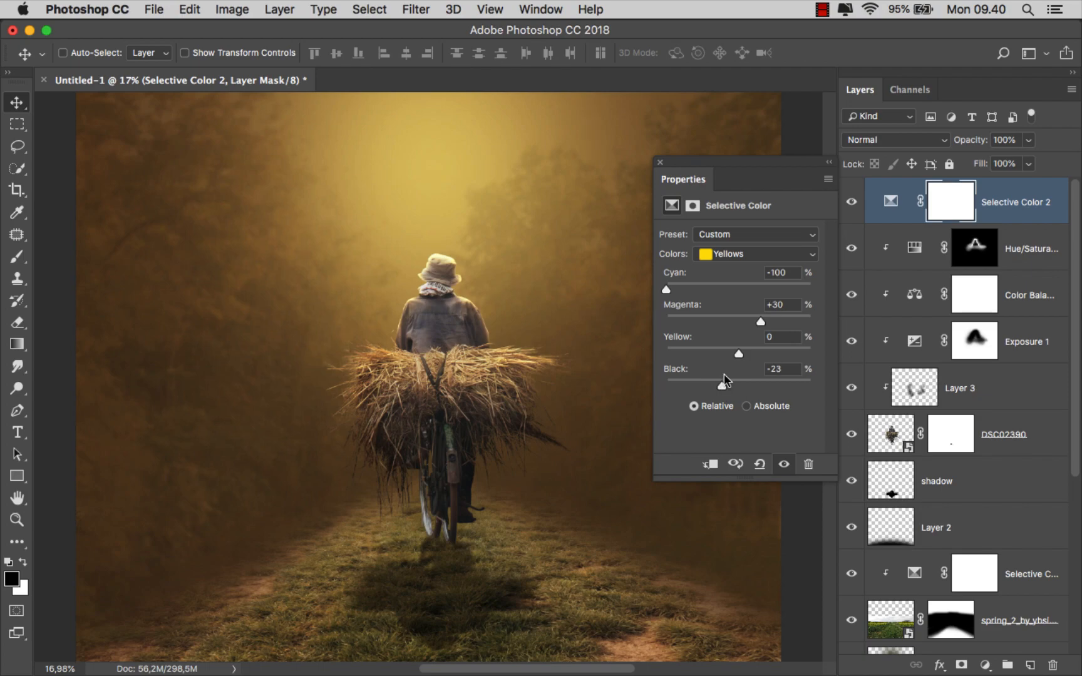
- Set the Selective Color adjustment's Neutrals to Cyan +10, Magenta +9 and Yellow +15
{"action": "left_click", "coordinate": [751, 254]}
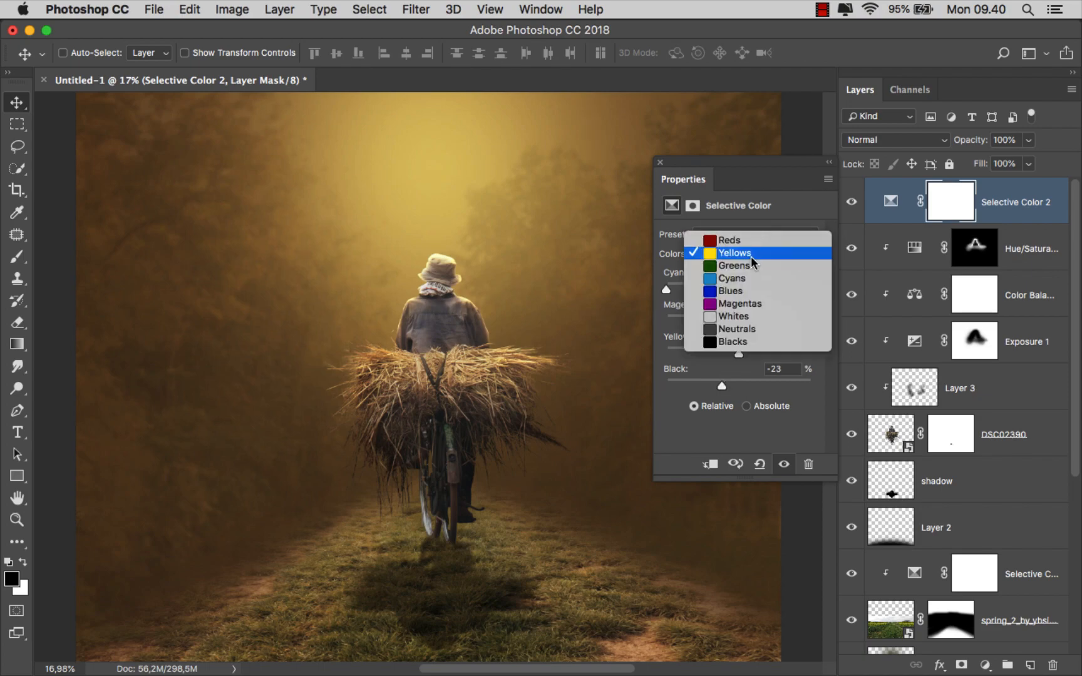
{"action": "left_click", "coordinate": [768, 329]}
{"action": "left_click_drag", "start_coordinate": [741, 285], "coordinate": [740, 284]}
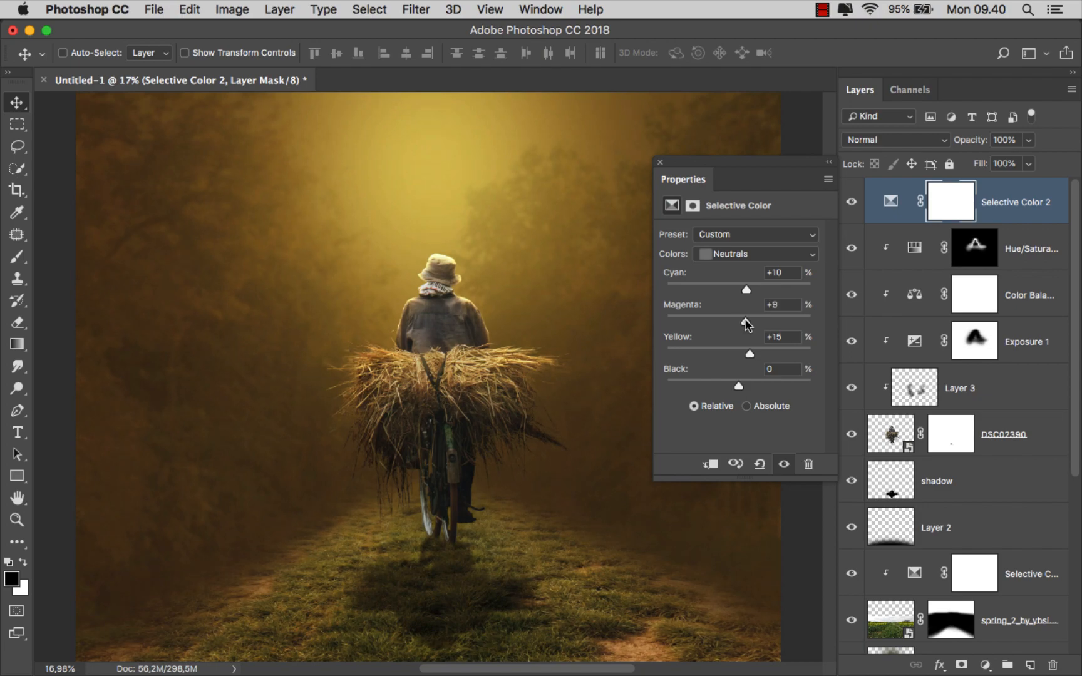
{"action": "left_click", "coordinate": [659, 164]}
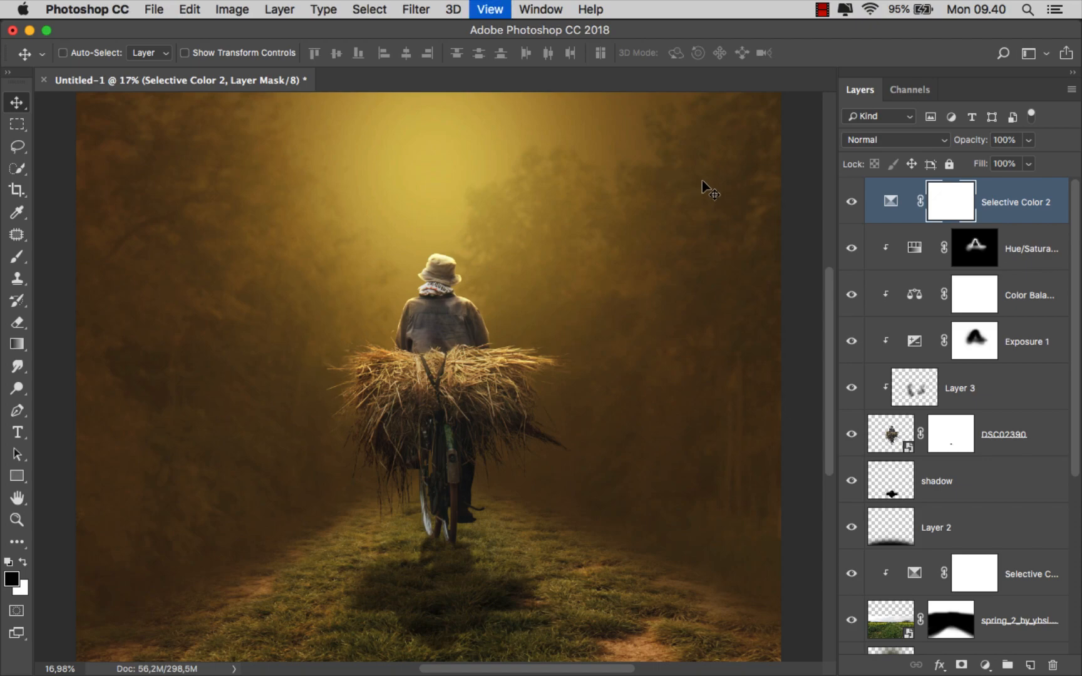
- Compare the image with and without the top Selective Color adjustment, keeping that layer visible and selected
{"action": "left_click", "coordinate": [851, 202]}
{"action": "left_click", "coordinate": [852, 203]}
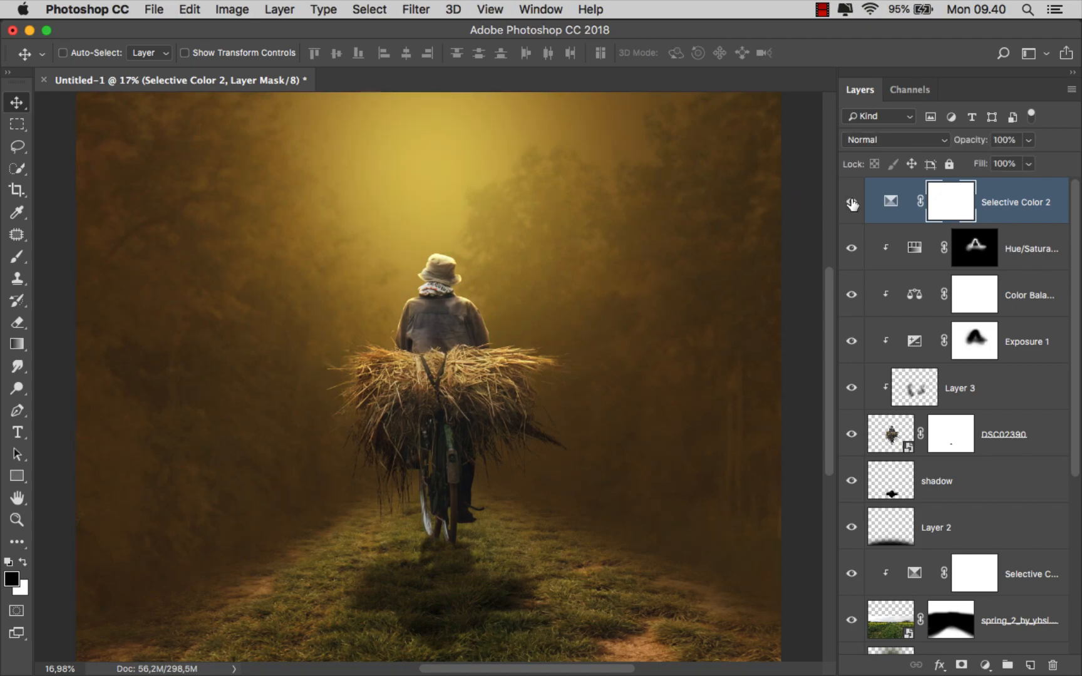
{"action": "left_click", "coordinate": [1004, 217]}
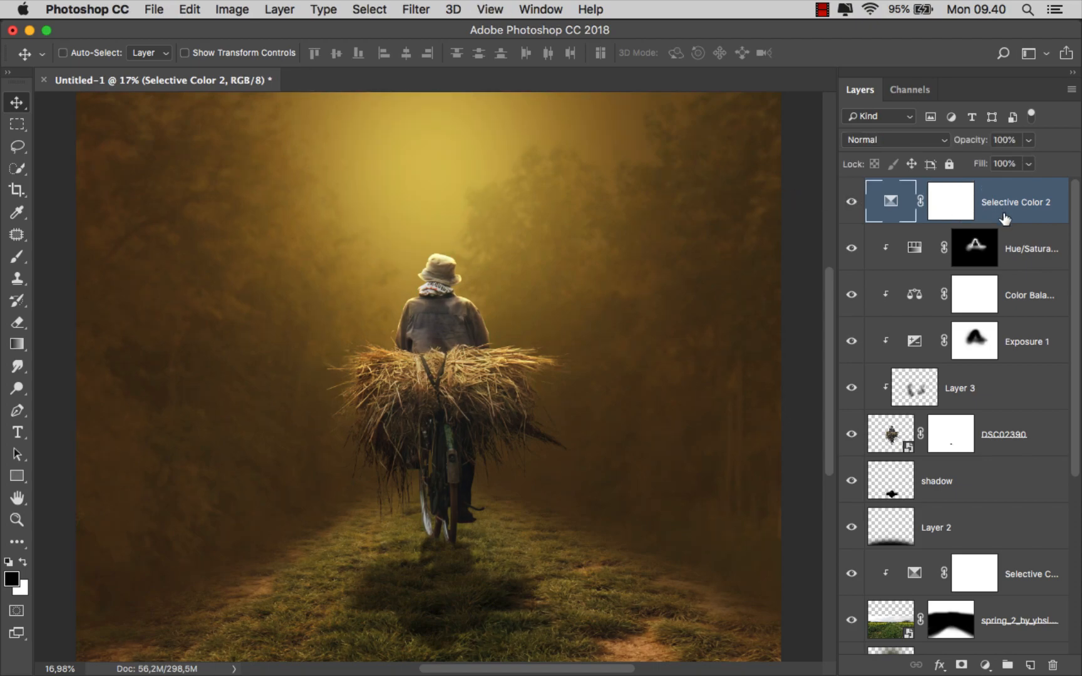